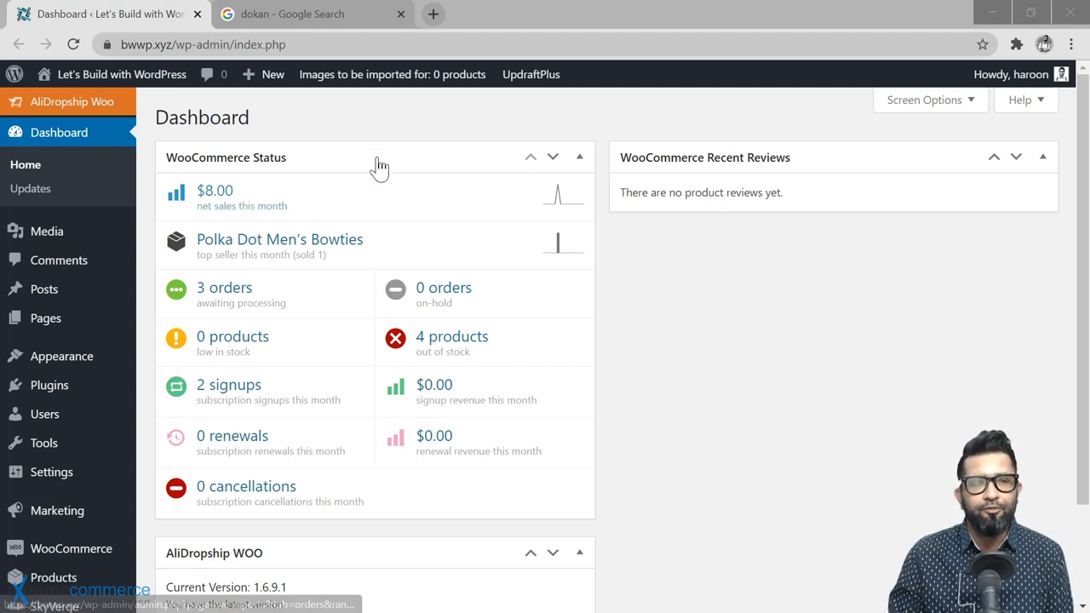
Open weDevs' Dokan Multivendor site from the Google results in a new tab and go to its pricing page
click(362, 15)
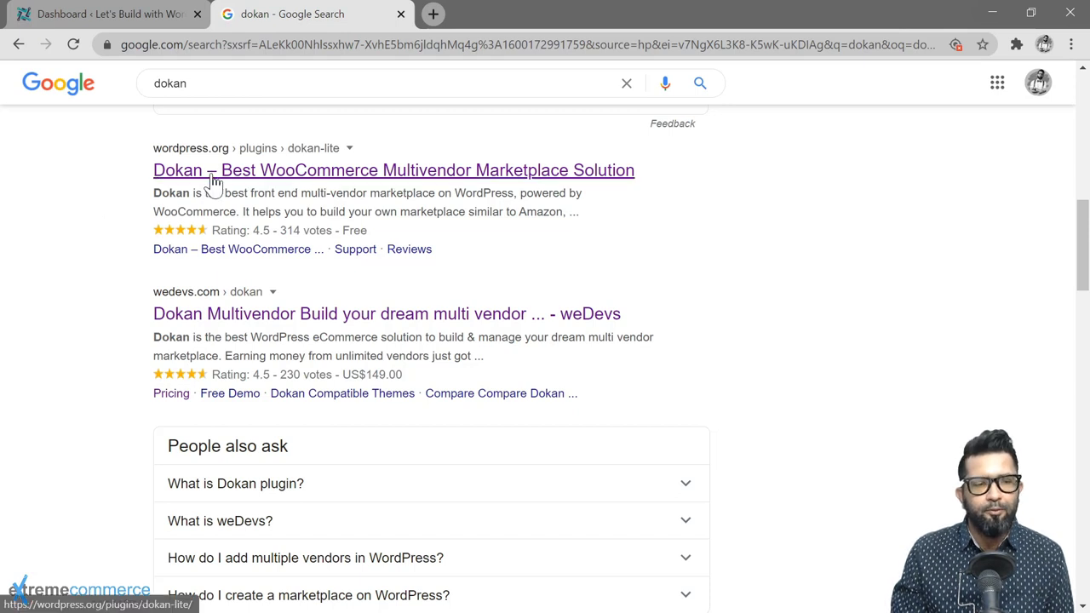
right_click(223, 317)
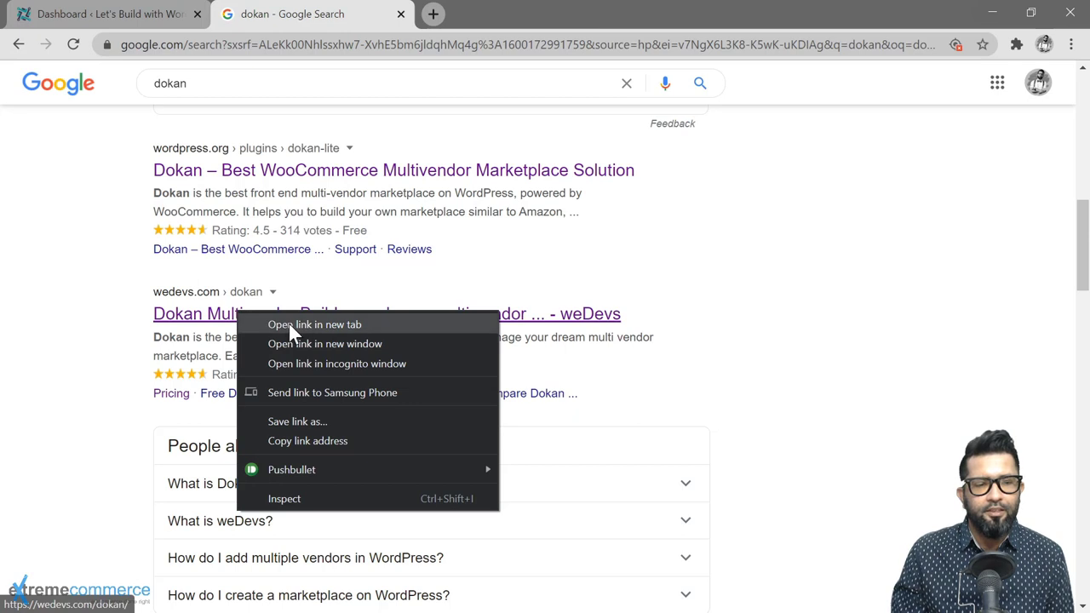
click(288, 323)
click(464, 26)
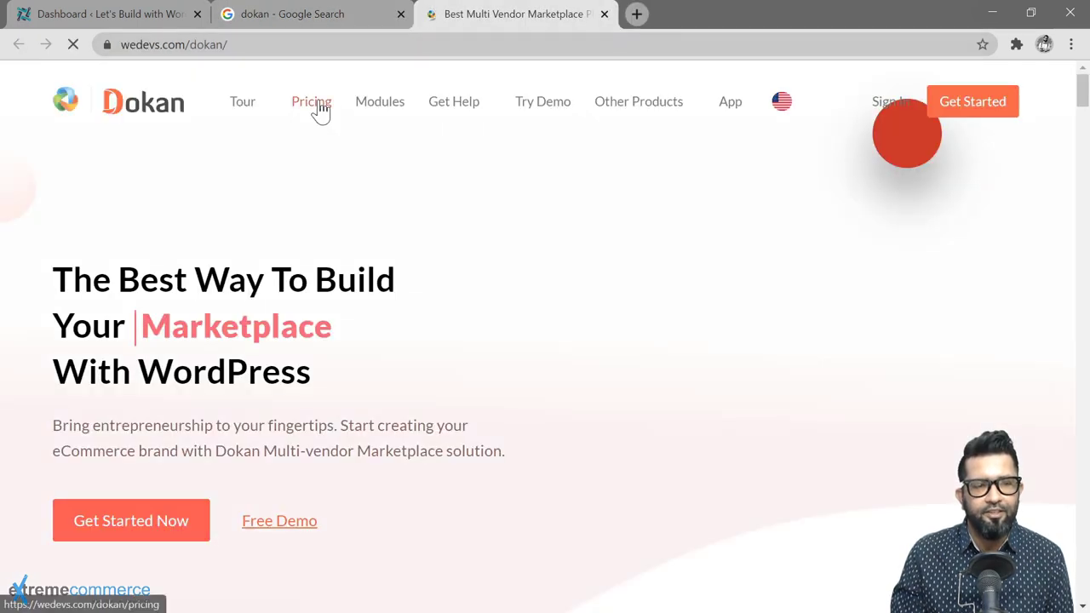
click(310, 109)
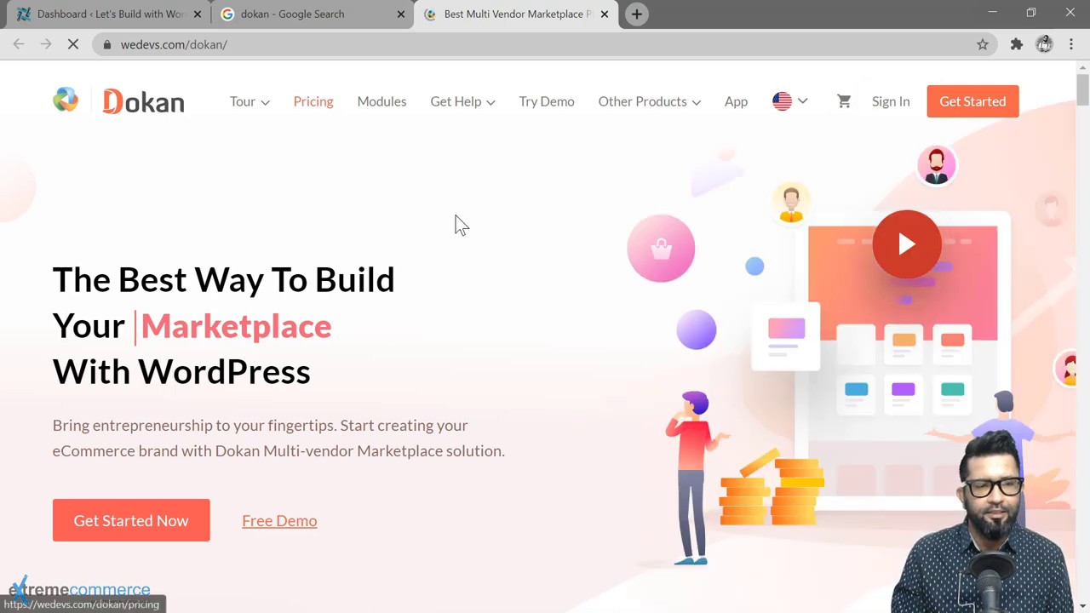
Compare the features and modules included in the Free, Starter, Professional, Business and Enterprise plans of Dokan
scroll(34, 328, down, 3)
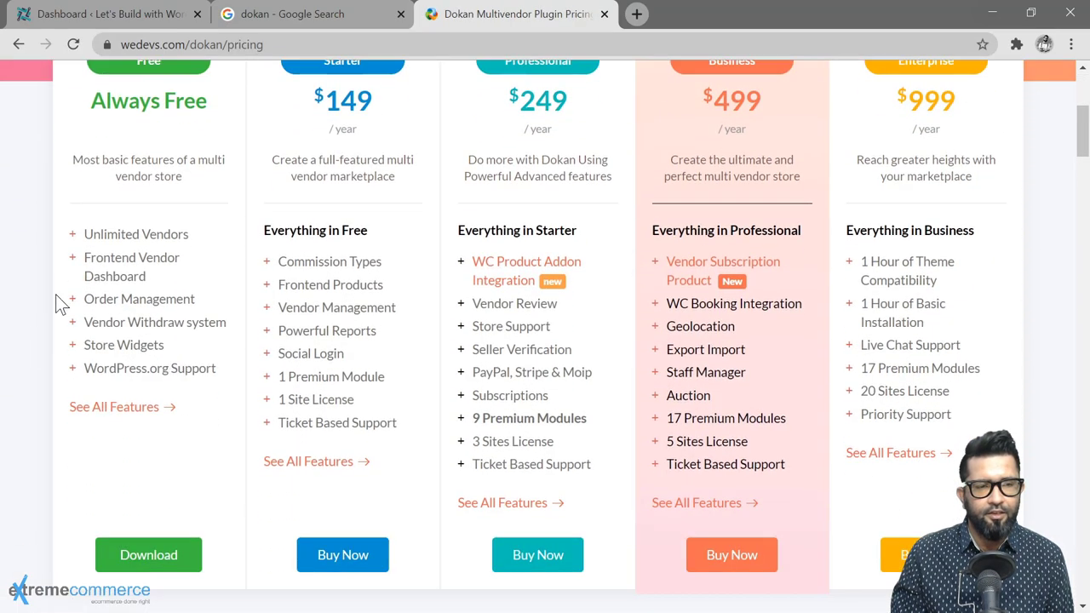
scroll(765, 150, up, 1)
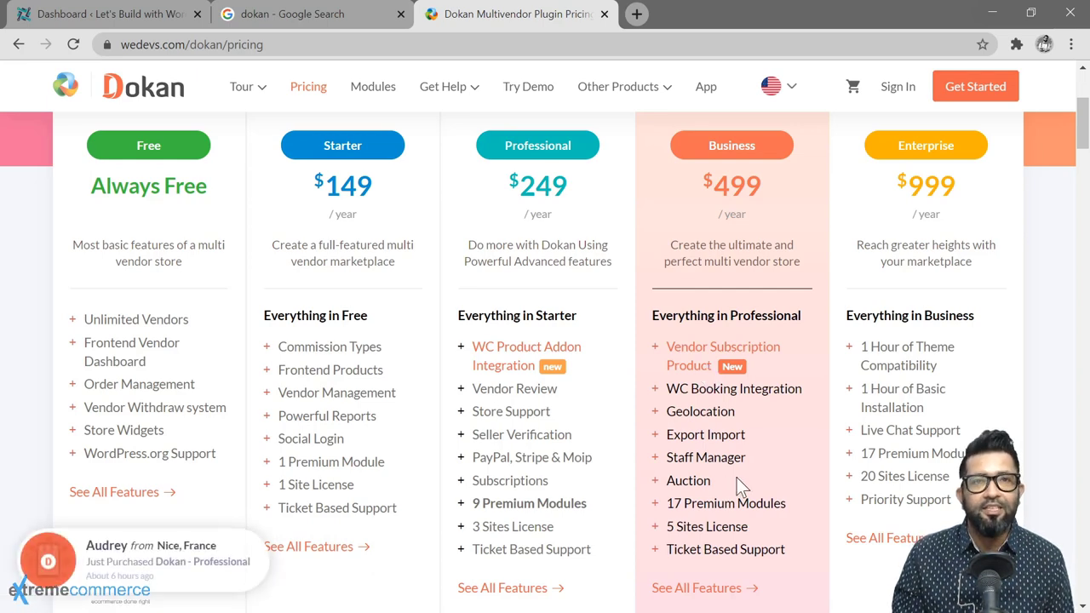
scroll(737, 481, down, 15)
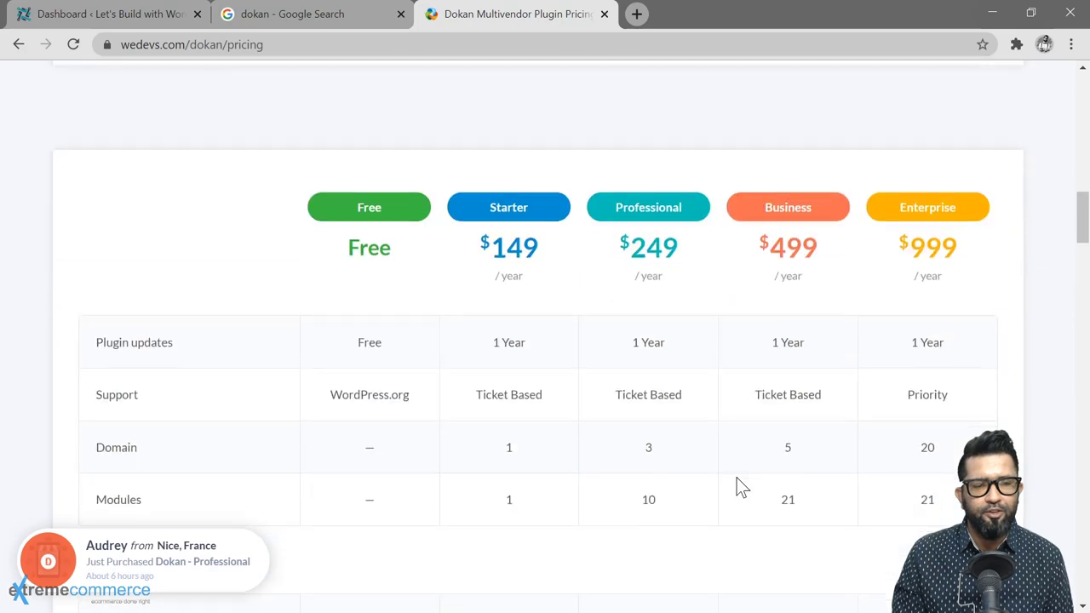
scroll(739, 483, down, 9)
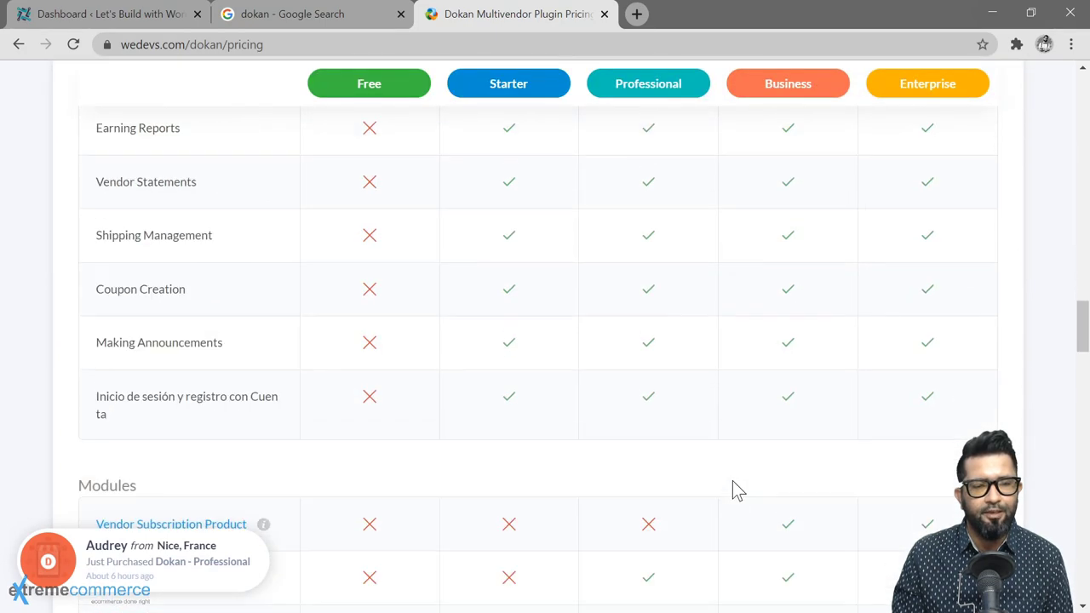
scroll(400, 385, down, 7)
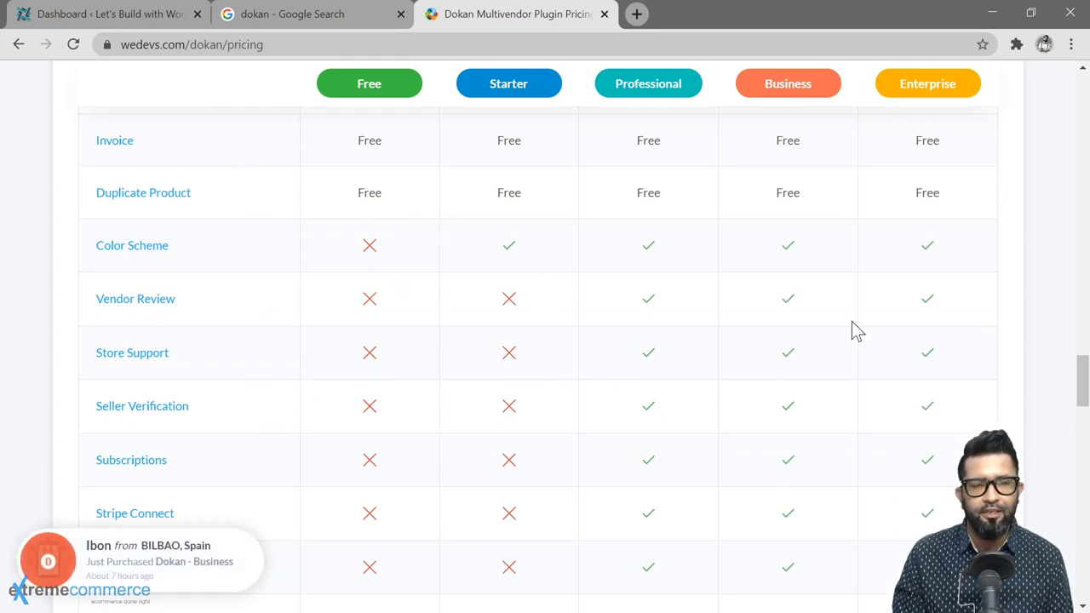
scroll(385, 361, down, 2)
scroll(384, 362, down, 1)
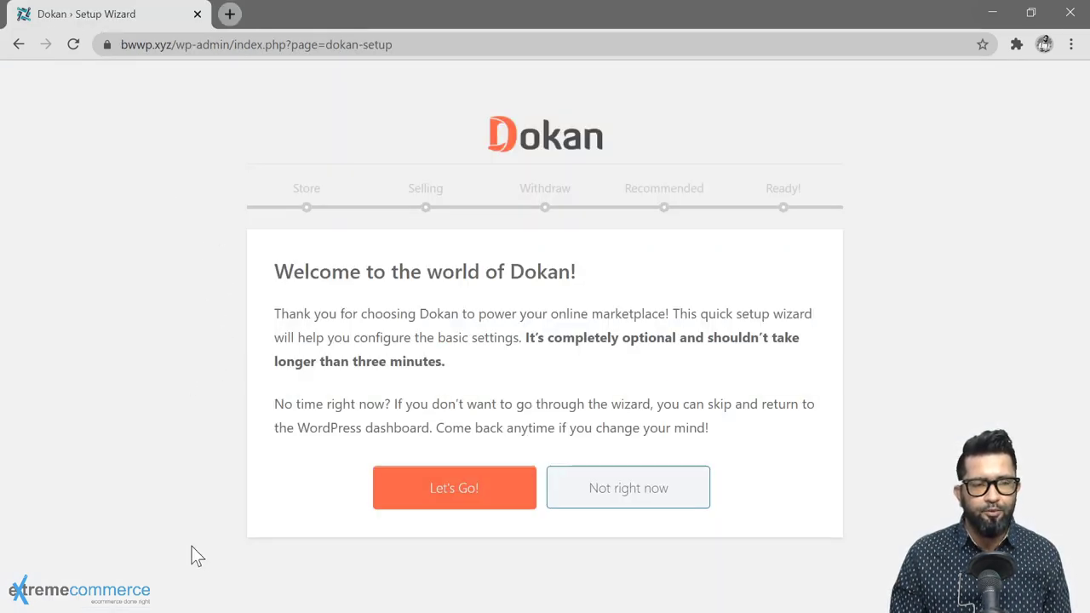
Start the Dokan setup wizard and keep Vendor as the recipient of both shipping fees and tax fees
click(455, 502)
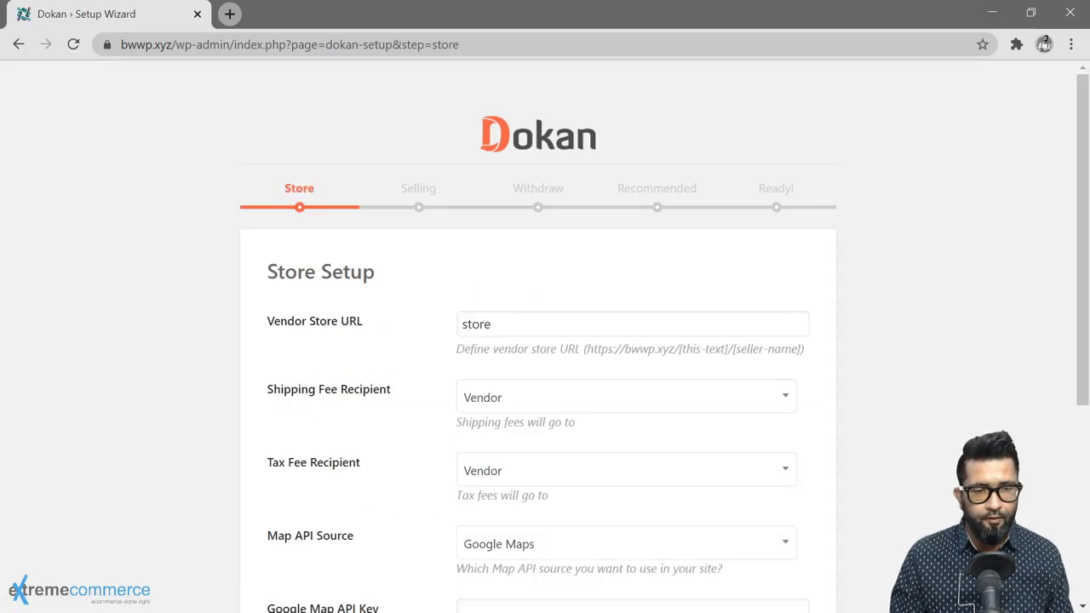
scroll(596, 281, down, 2)
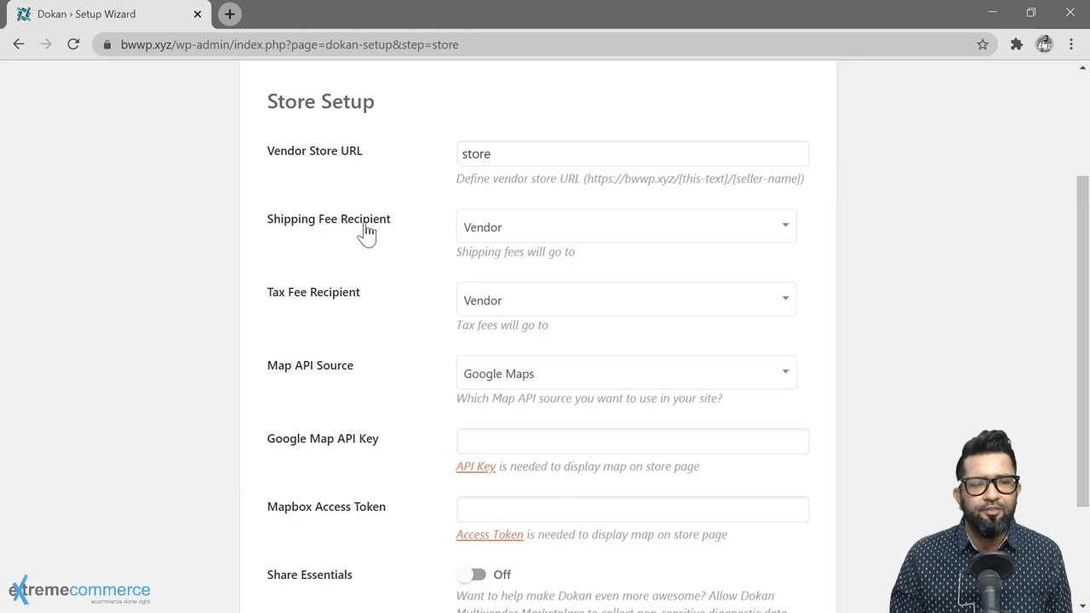
click(475, 230)
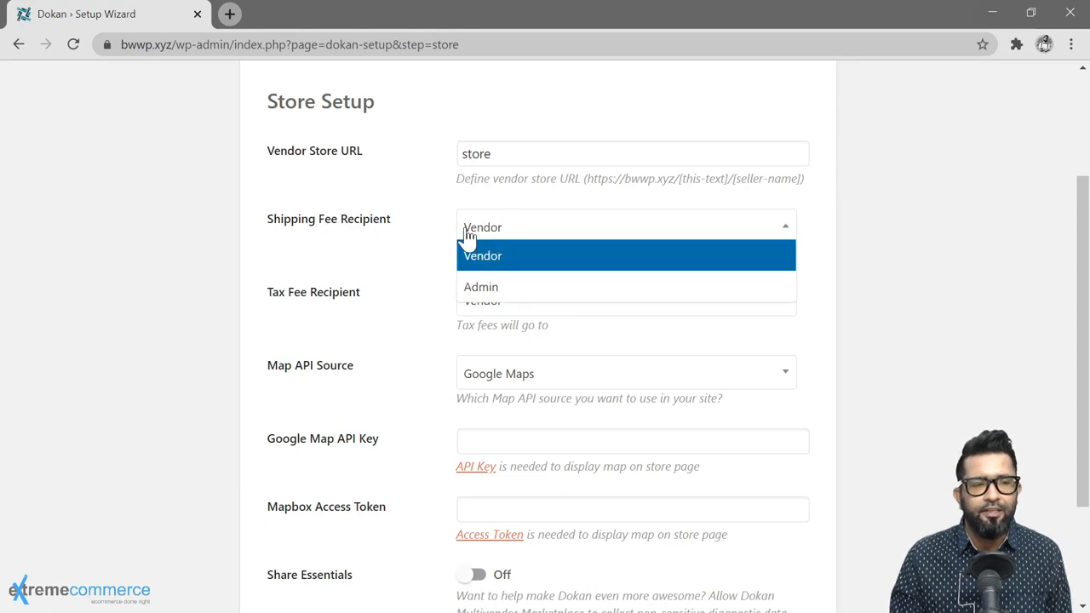
click(497, 234)
click(521, 305)
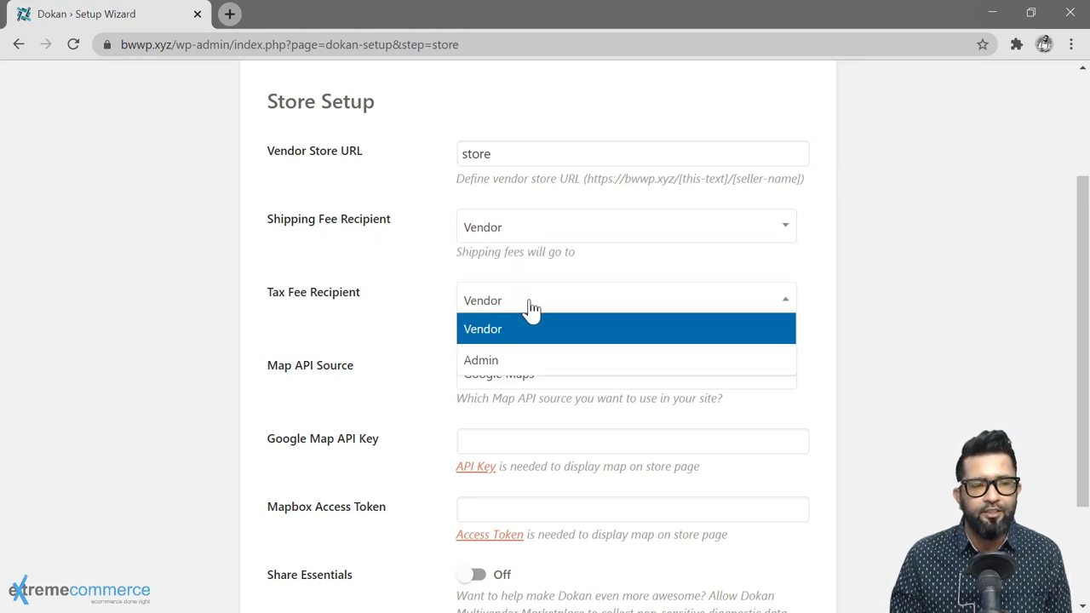
click(537, 307)
Choose Google Maps as the map API source, leave the API key and token empty, and continue to the selling setup
scroll(419, 353, down, 1)
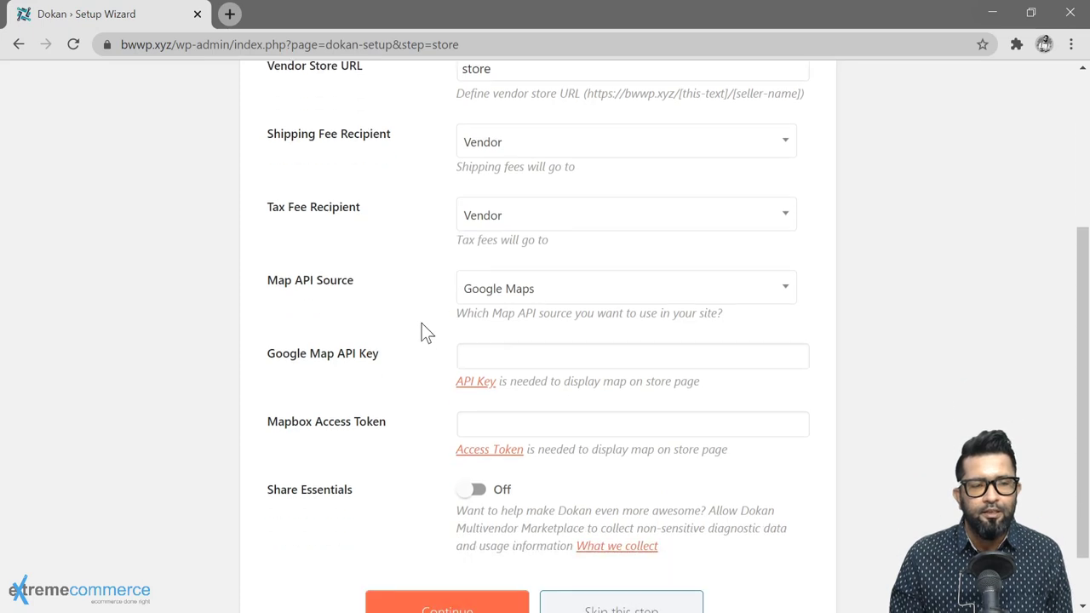
click(577, 298)
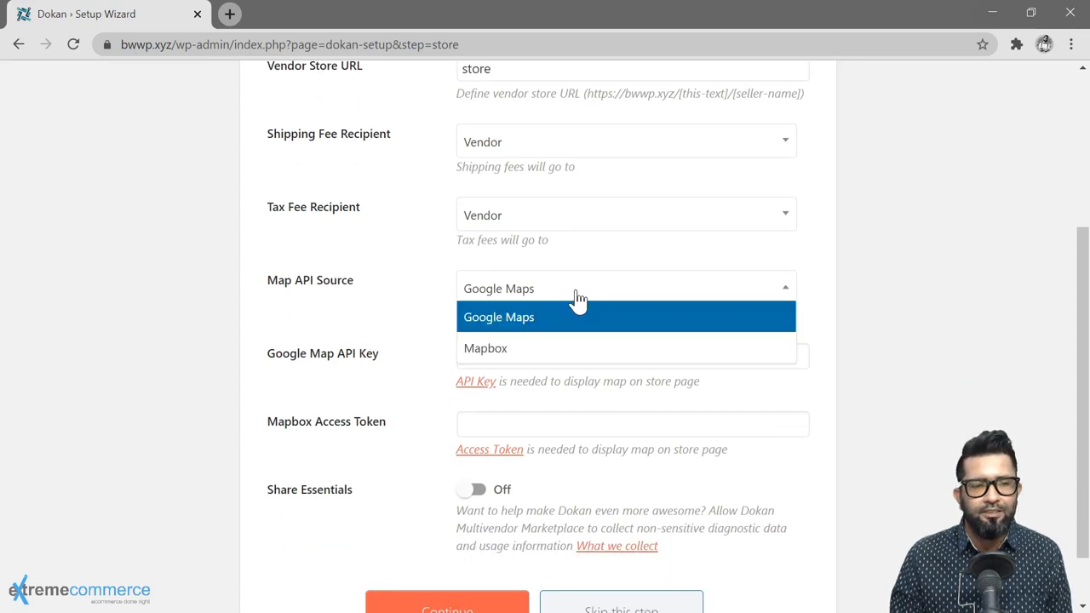
click(498, 319)
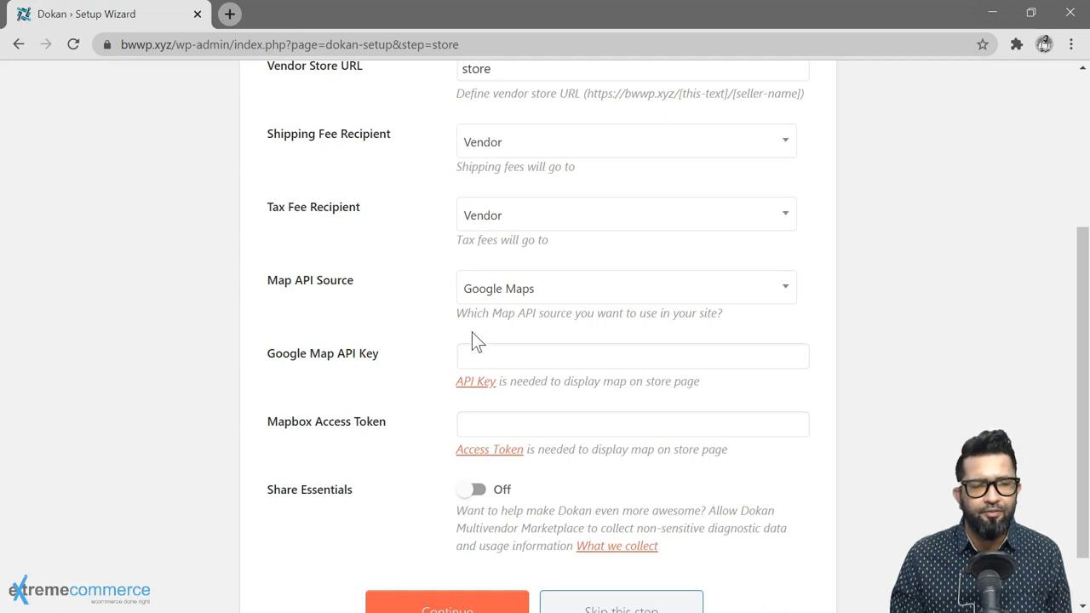
scroll(429, 367, down, 2)
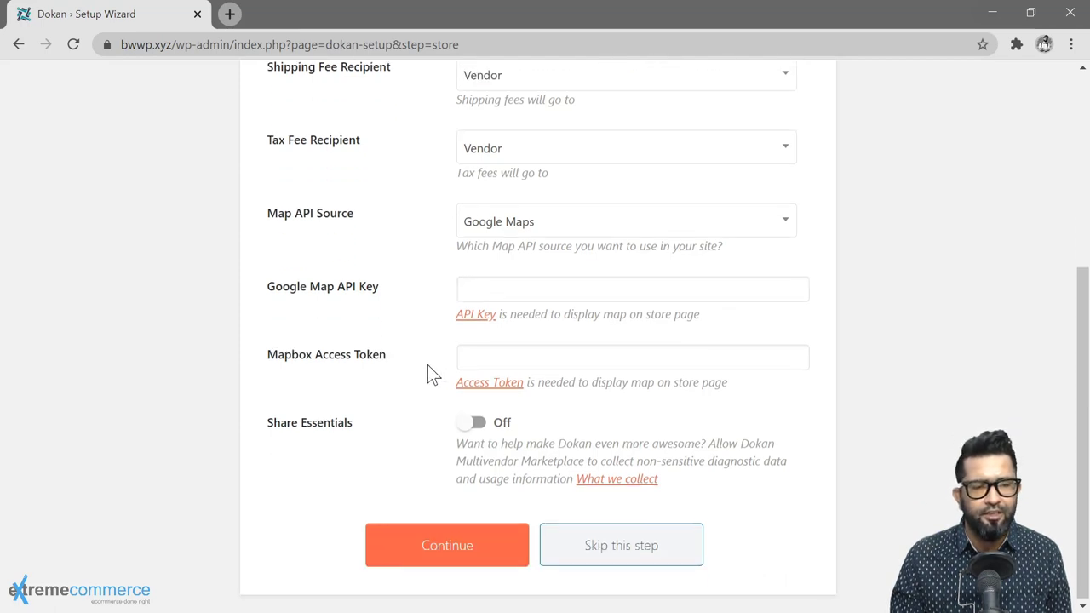
click(444, 554)
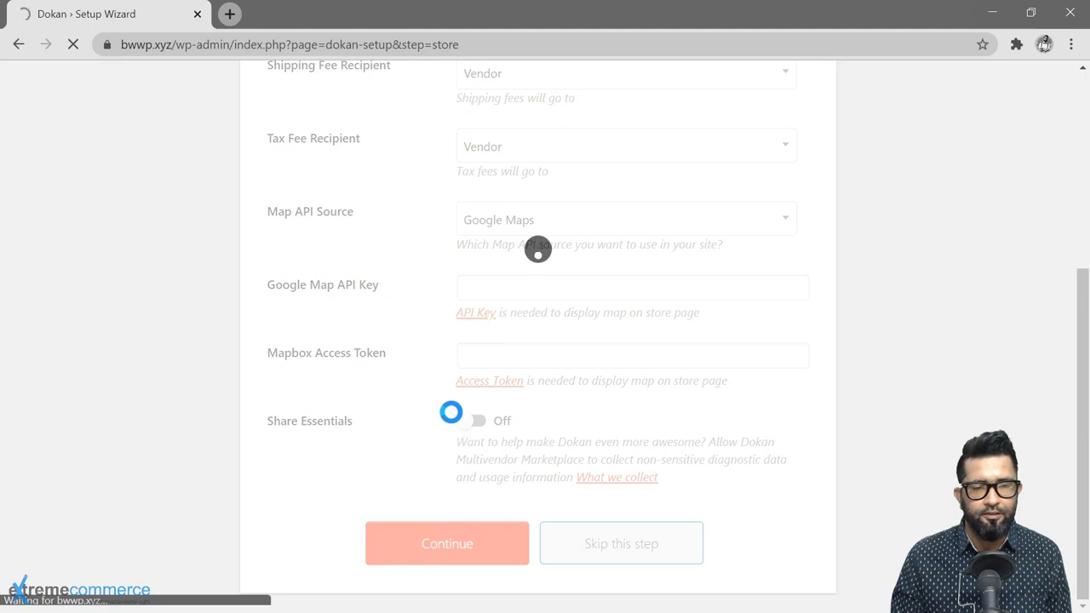
Keep the commission type as Percentage, set the admin commission to 30, and continue to the withdraw setup
scroll(430, 356, down, 1)
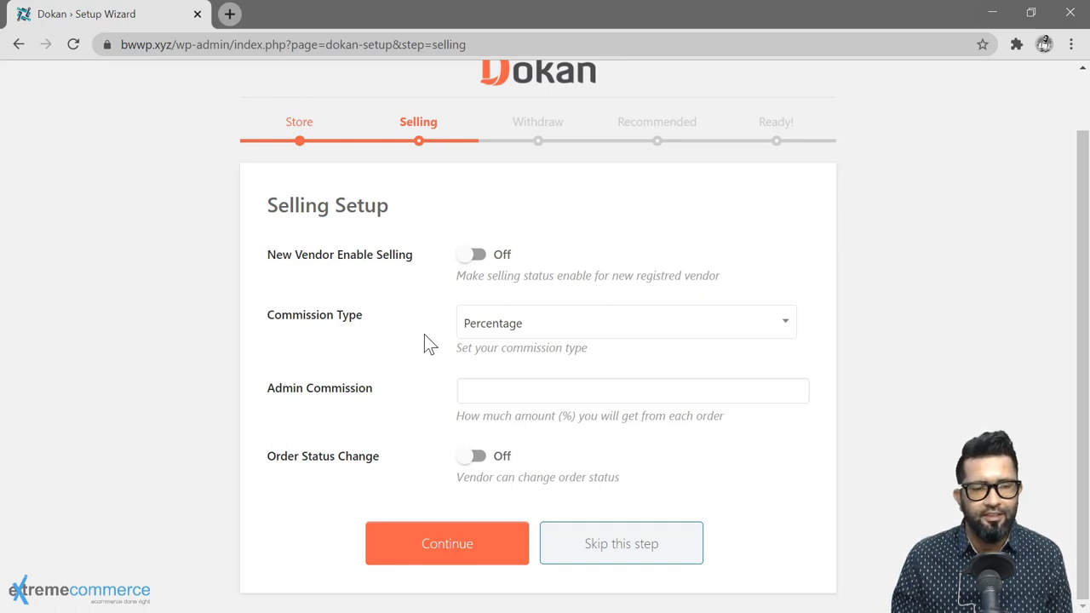
click(569, 336)
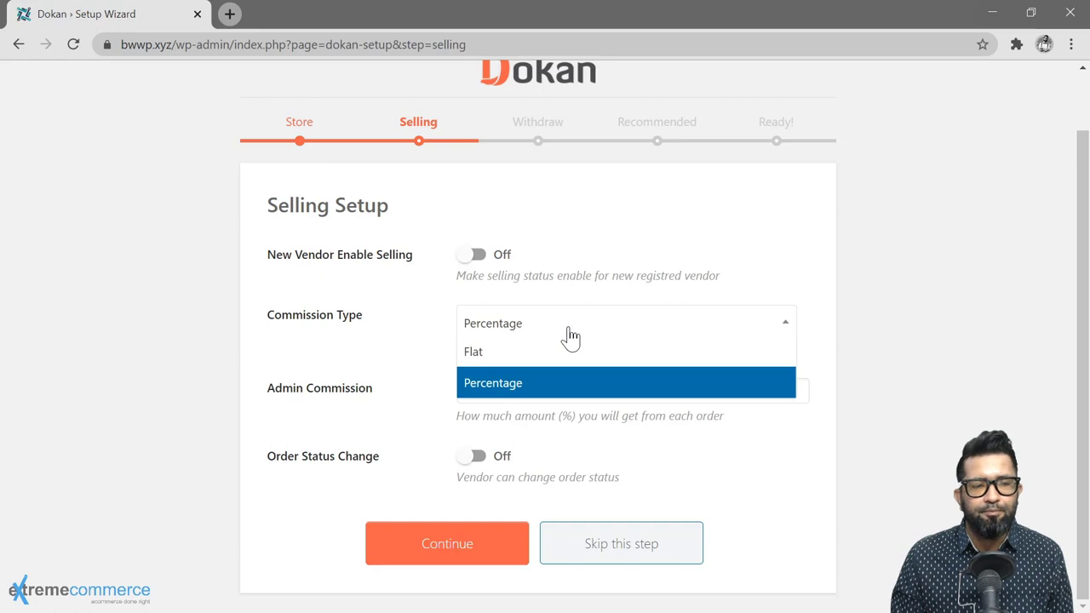
click(569, 336)
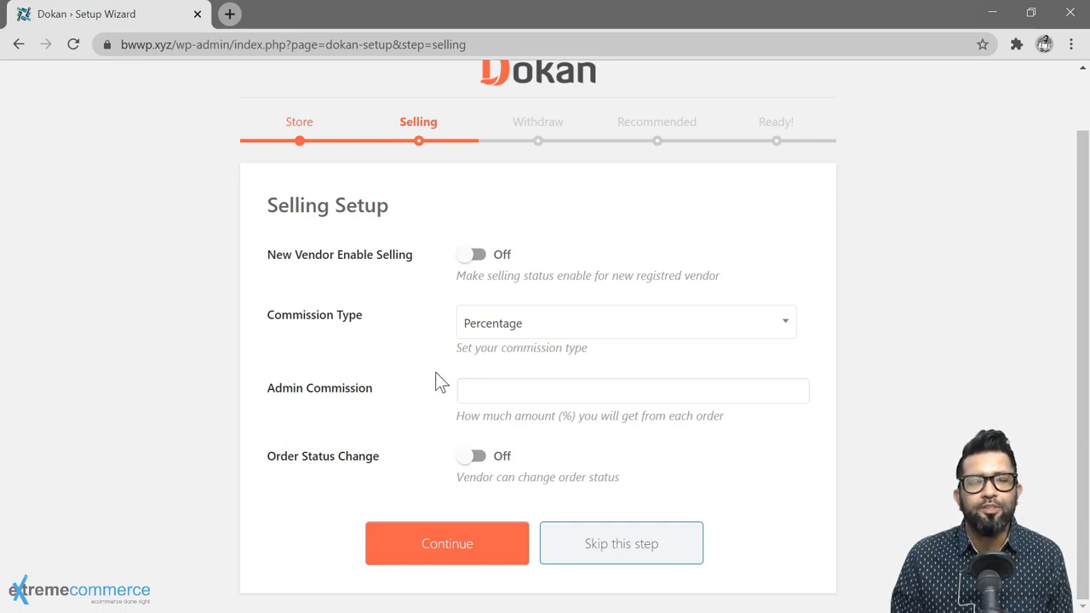
click(528, 390)
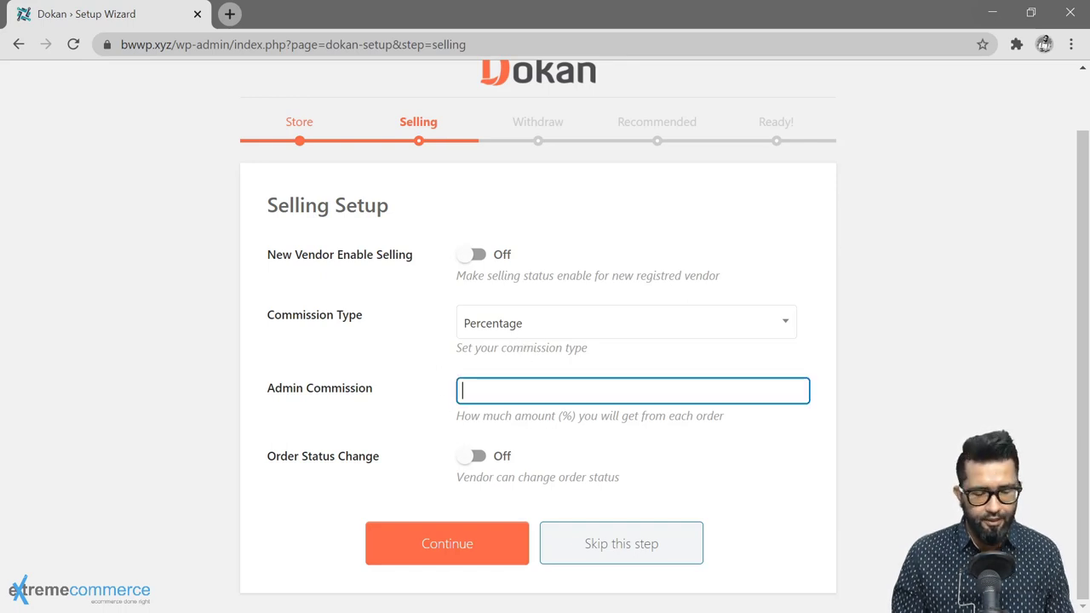
text(30)
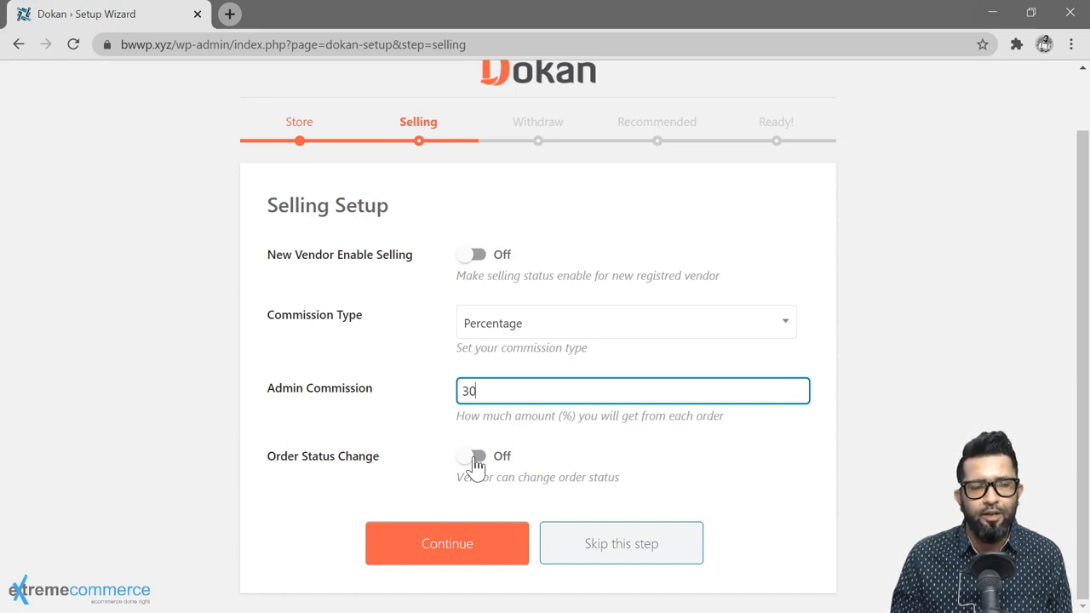
click(436, 543)
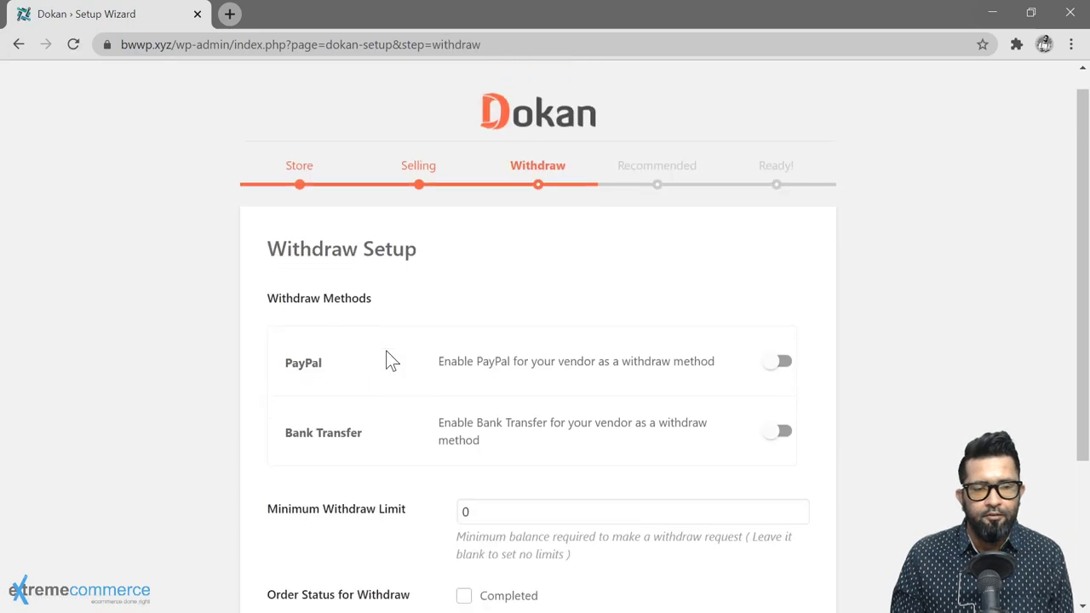
Set the vendors' minimum withdraw limit to 200
scroll(388, 358, down, 2)
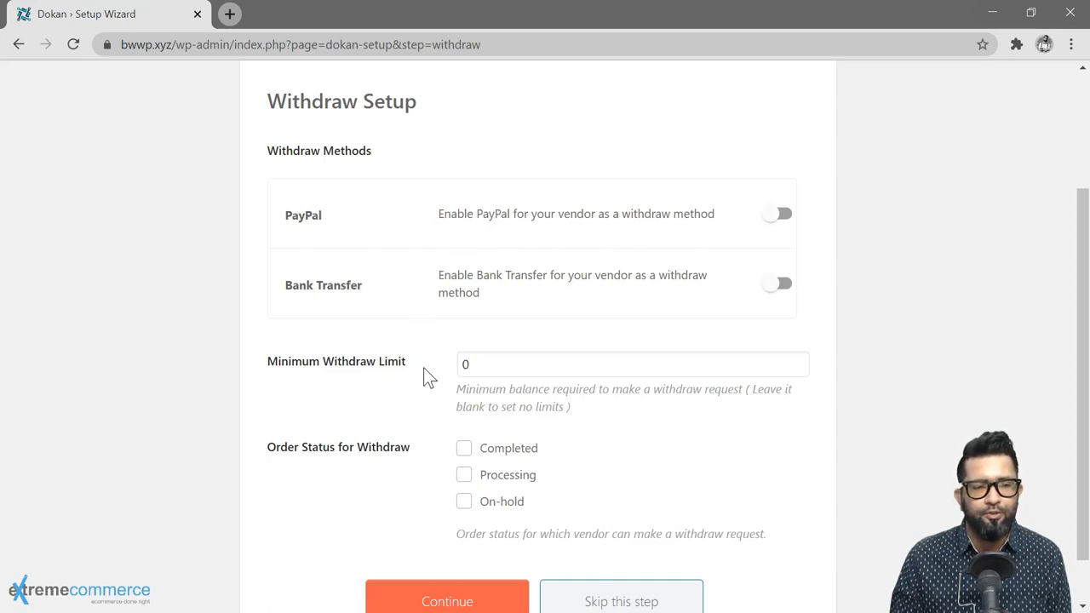
click(459, 366)
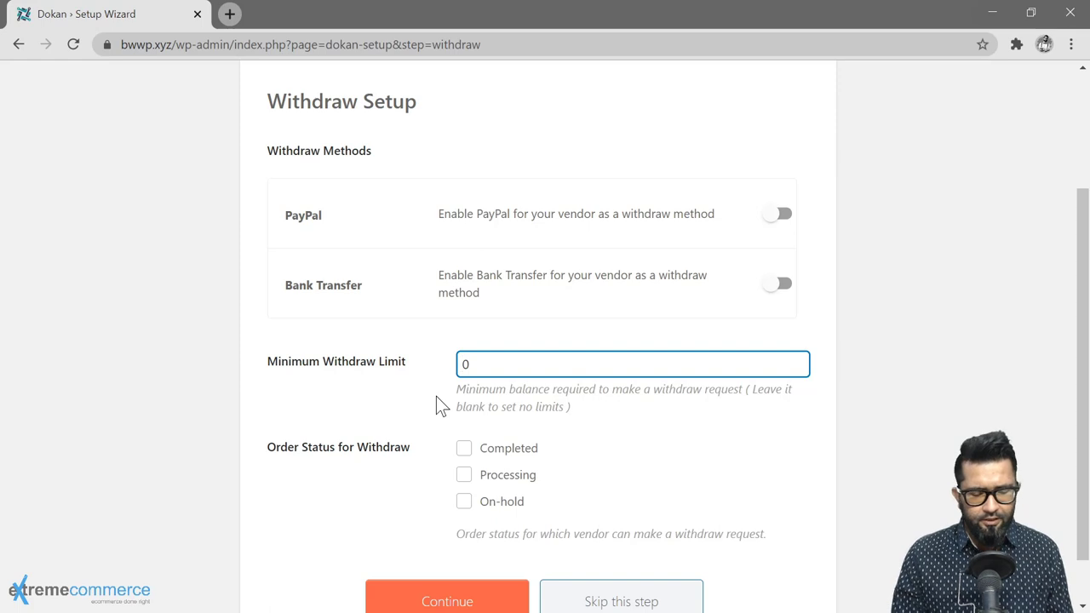
text(200)
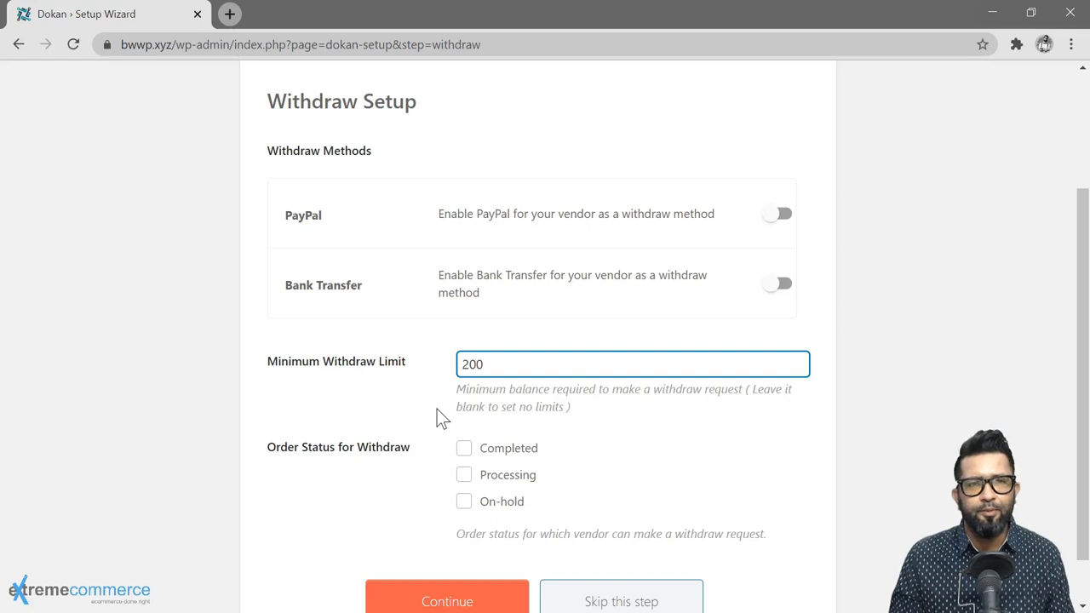
Allow withdraw requests for orders with Completed status and continue to the recommended features
scroll(437, 410, down, 1)
scroll(437, 413, up, 2)
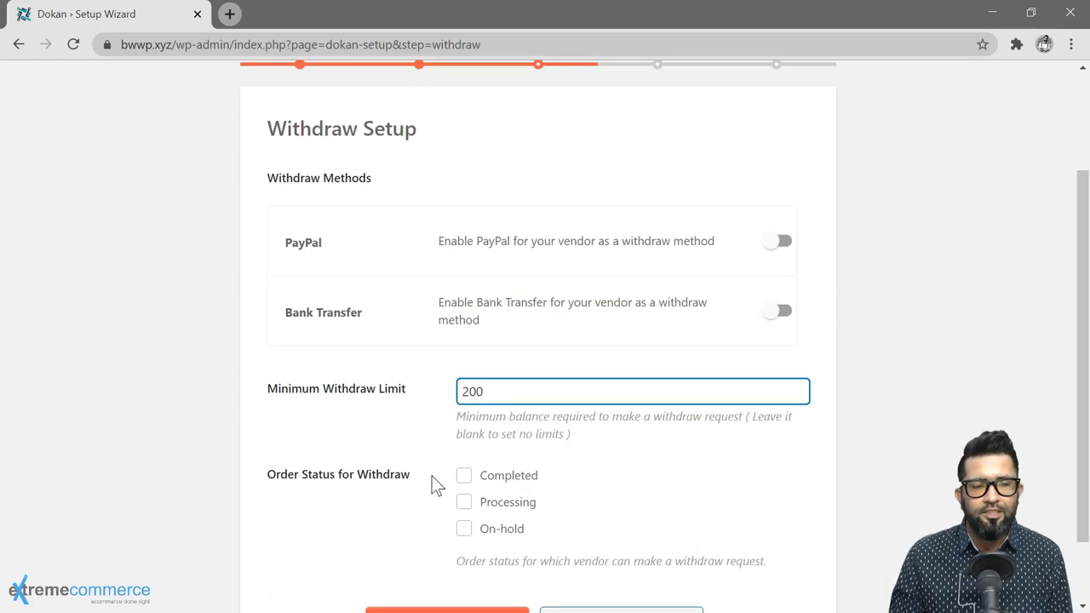
scroll(443, 415, down, 2)
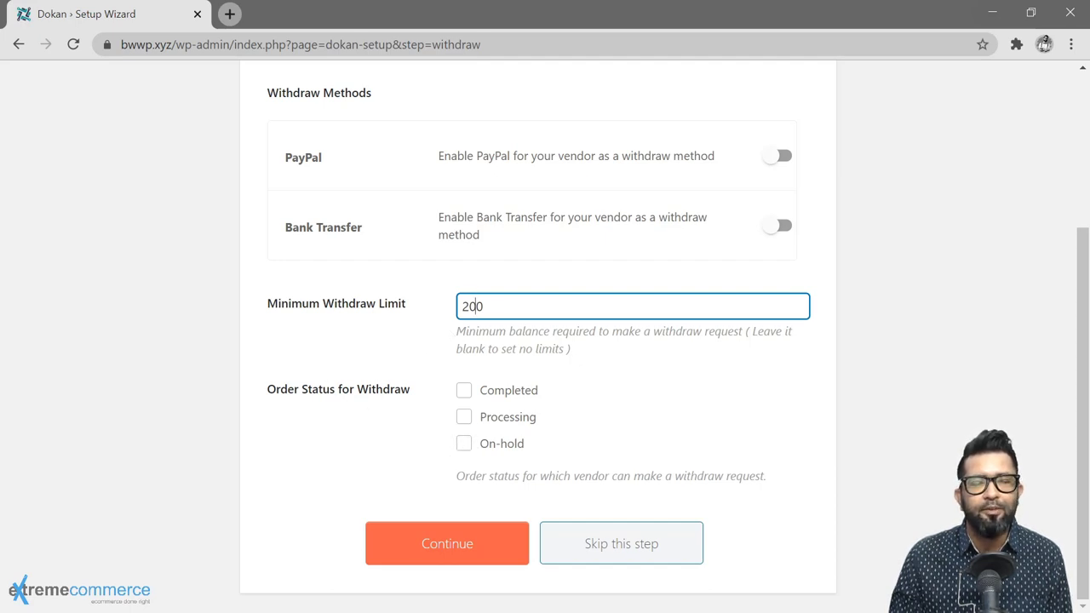
click(464, 397)
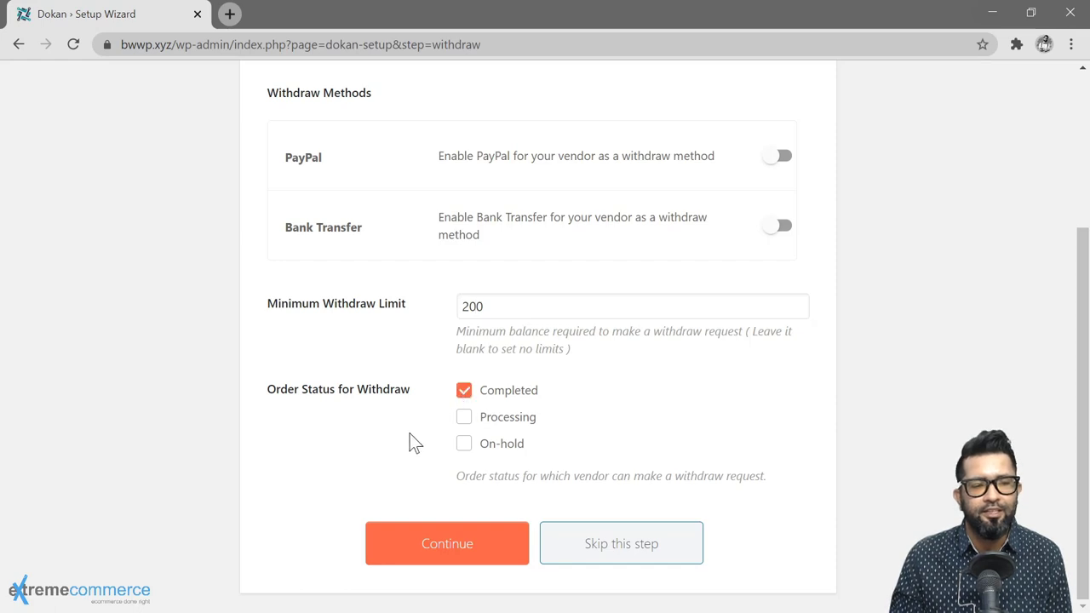
click(446, 534)
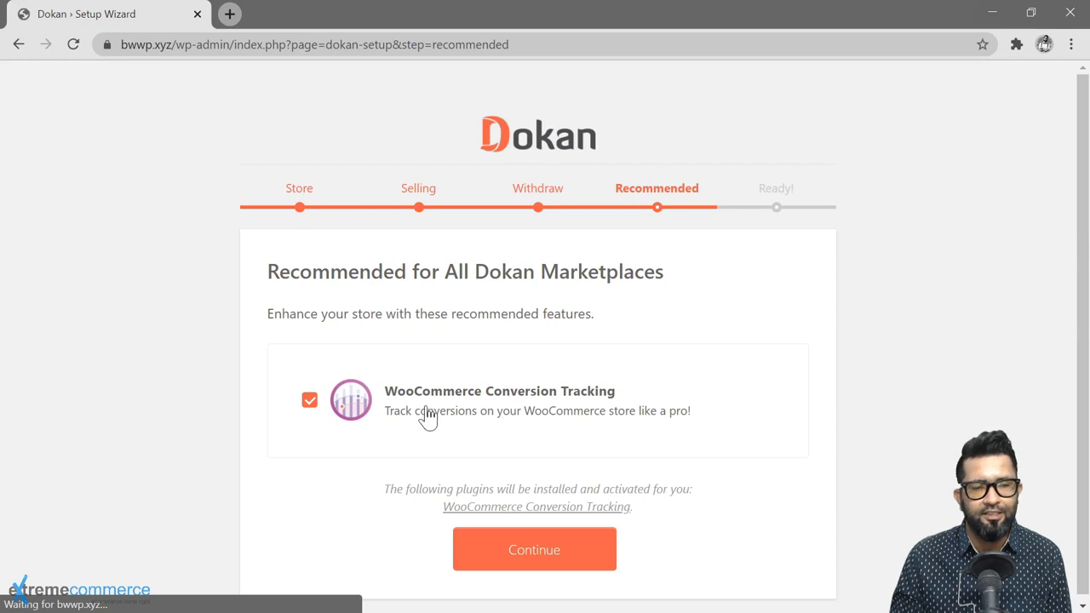
Exclude WooCommerce Conversion Tracking from installation, finish the wizard, and open the Dokan dashboard
click(310, 401)
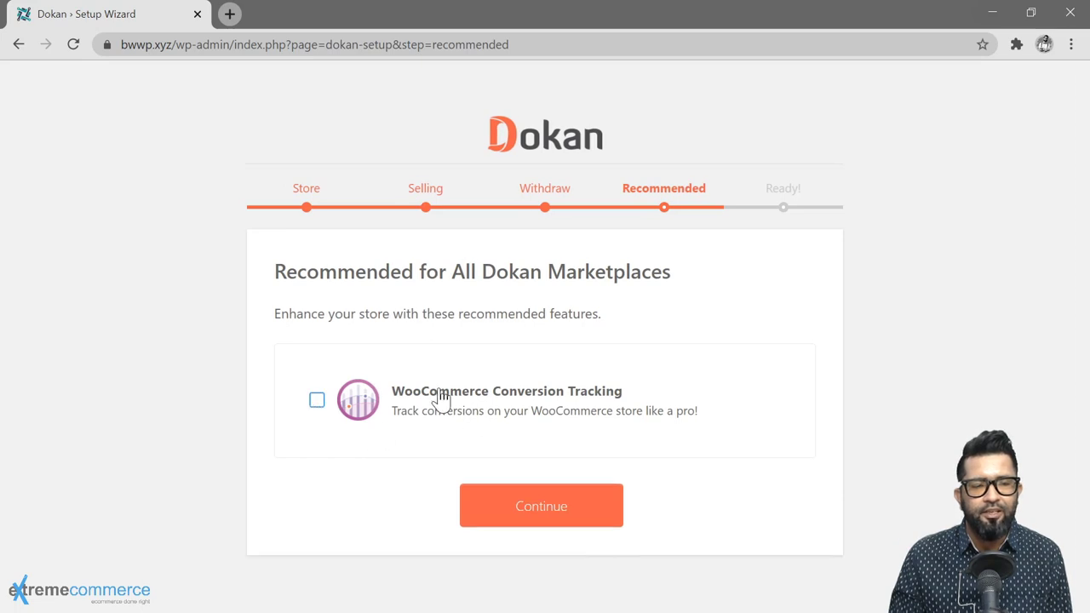
click(541, 507)
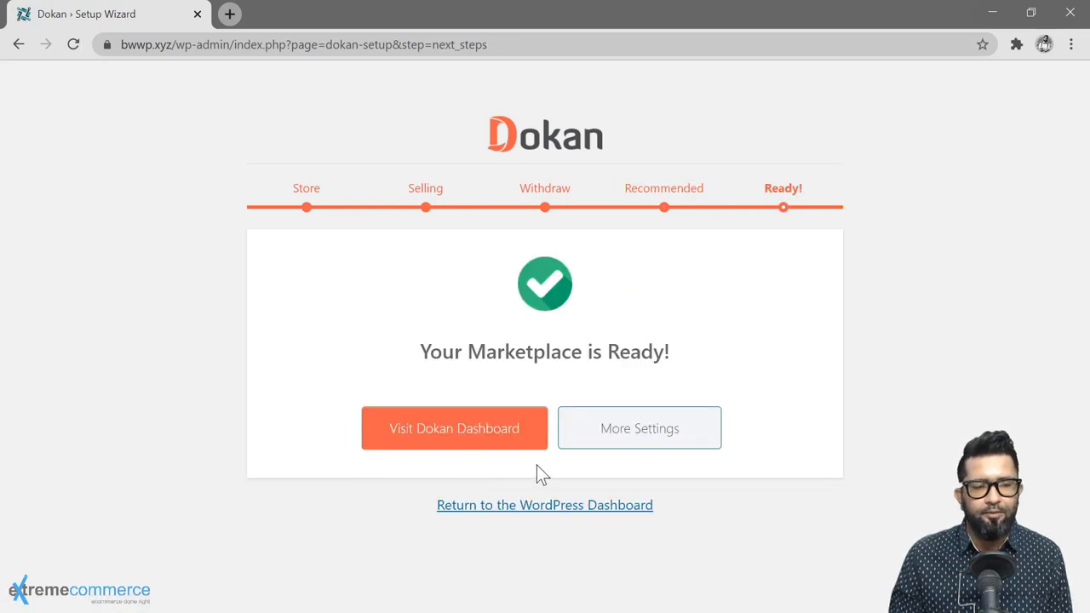
click(454, 439)
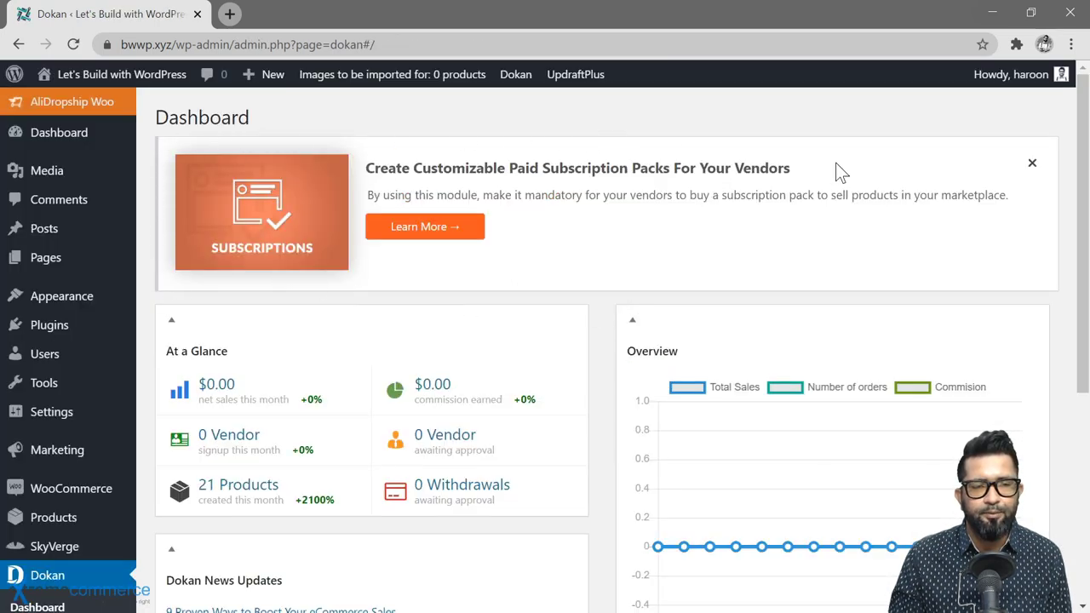
Dismiss the vendor subscription packs promotion and look over the Dokan dashboard's overview and news sections
click(1032, 166)
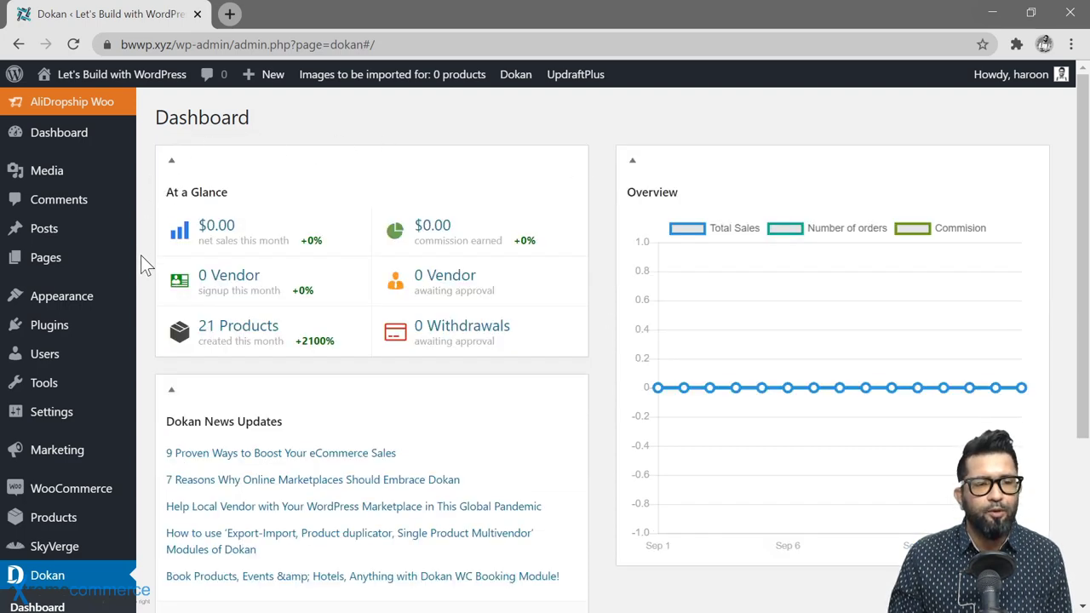
scroll(142, 268, down, 2)
scroll(143, 269, up, 2)
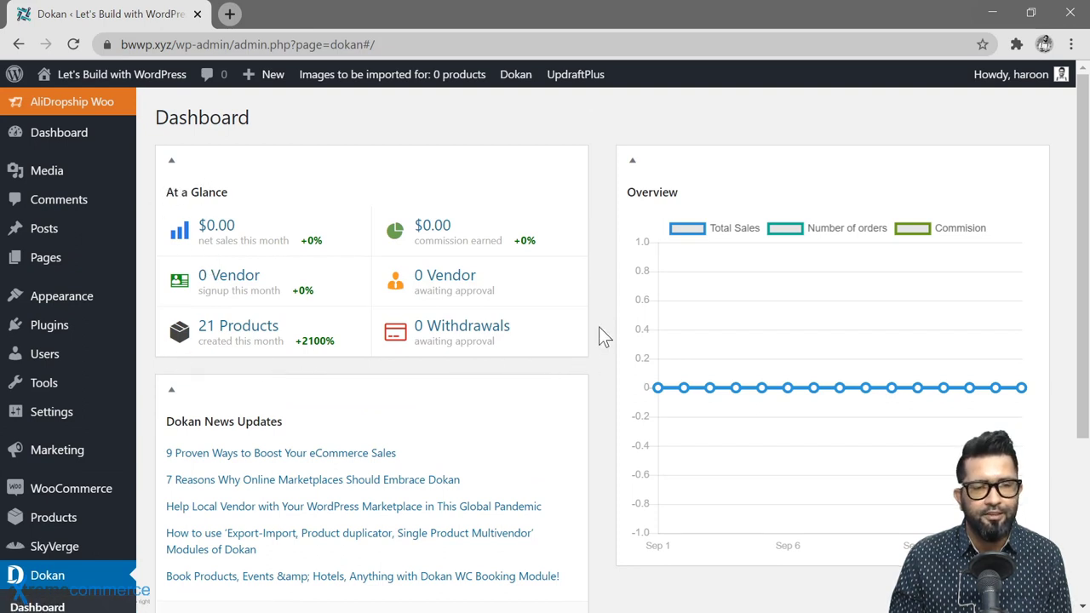
scroll(598, 326, down, 3)
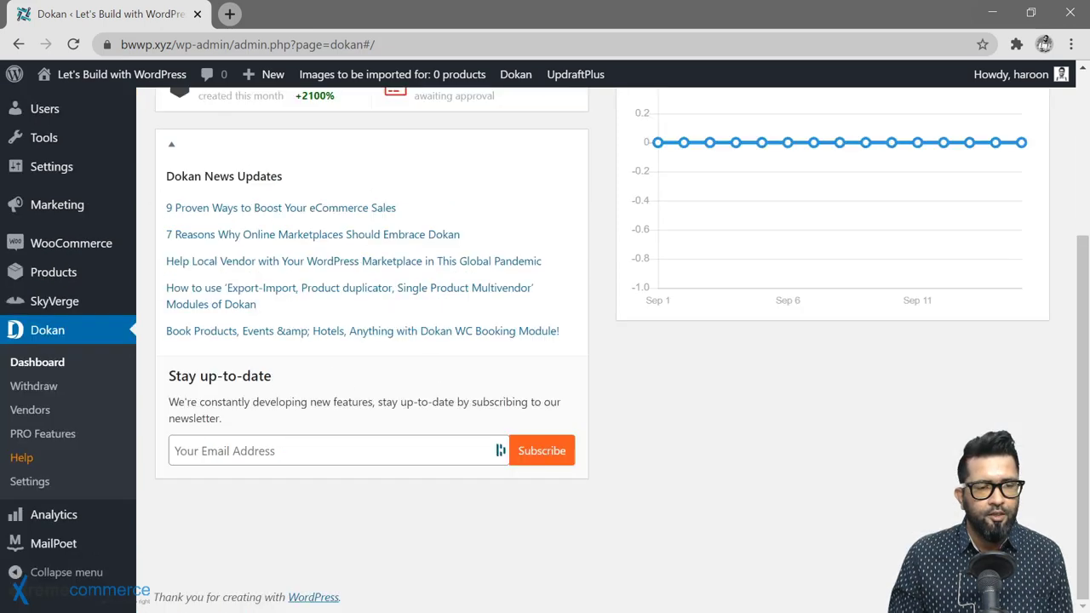
Review the Dokan vendors list and the pending withdraw requests
click(39, 412)
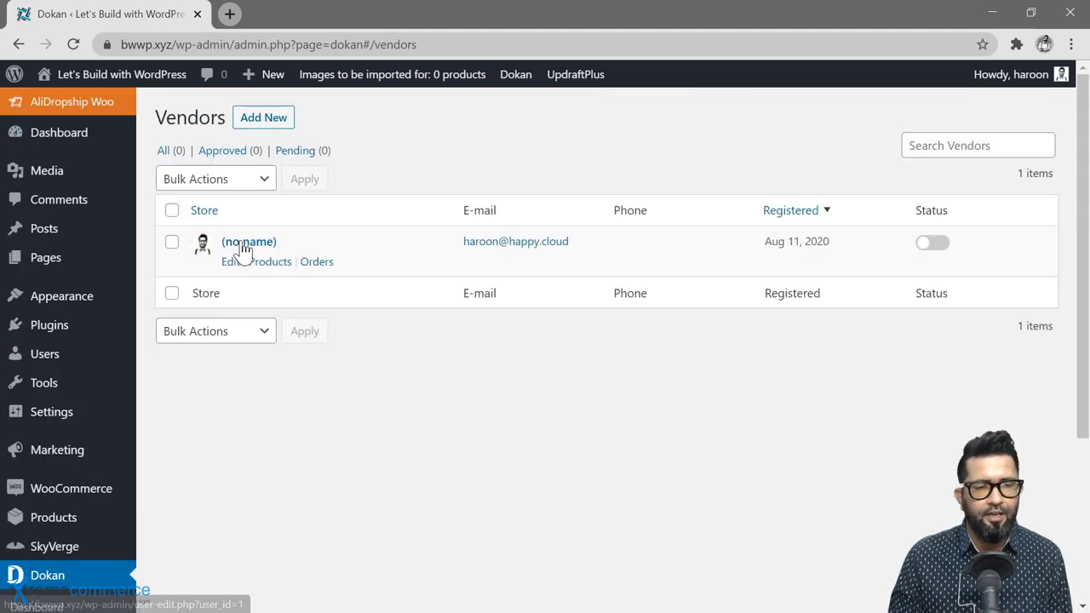
scroll(244, 377, down, 2)
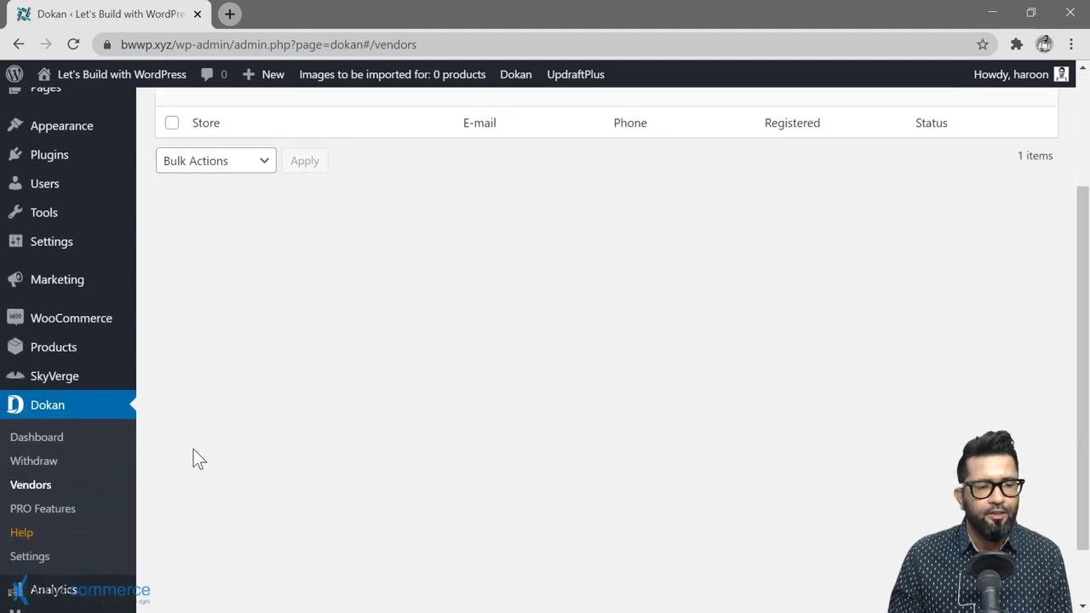
click(39, 462)
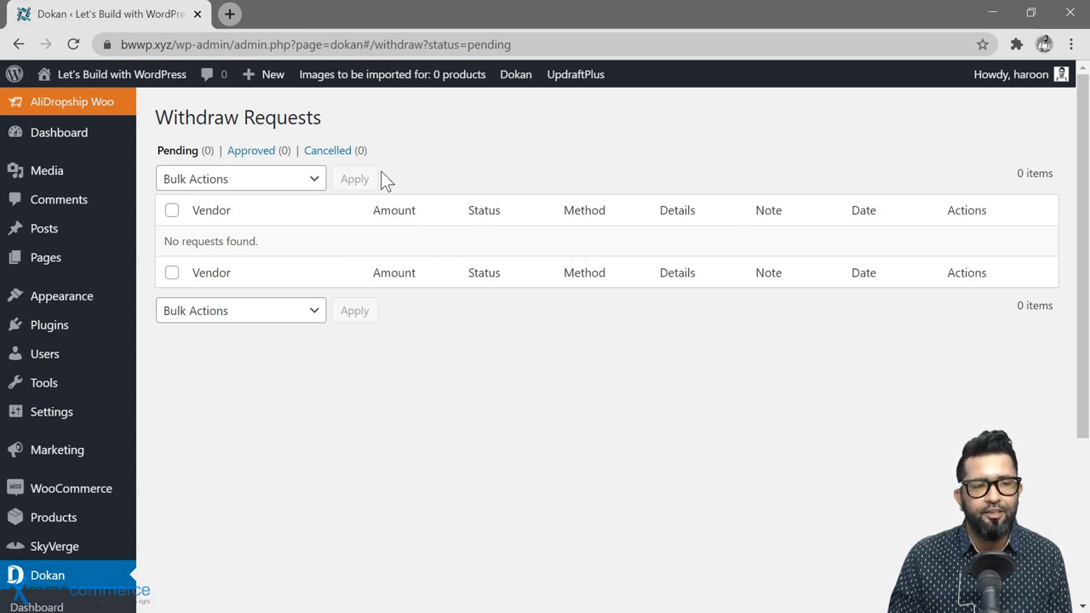
Examine the Dokan PRO Features page and its reasons to upgrade
scroll(436, 307, down, 5)
click(47, 432)
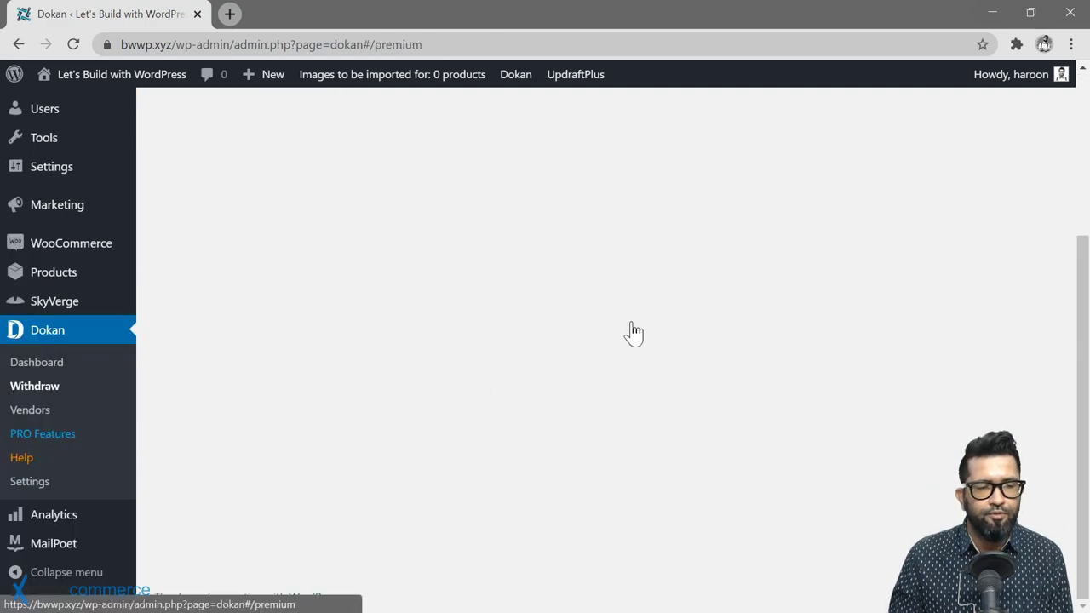
scroll(490, 272, up, 5)
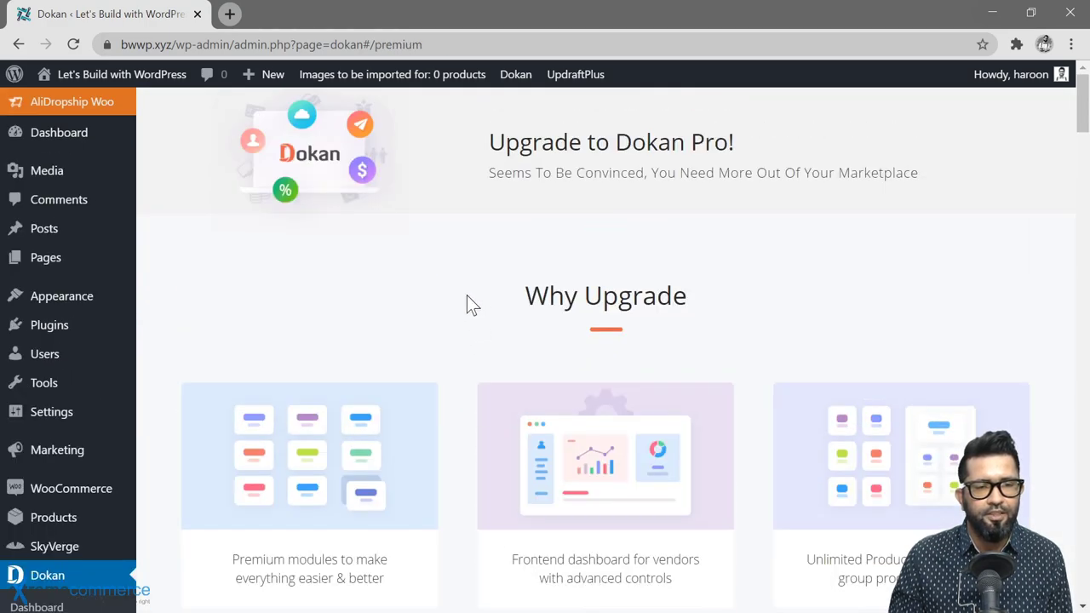
scroll(468, 304, down, 4)
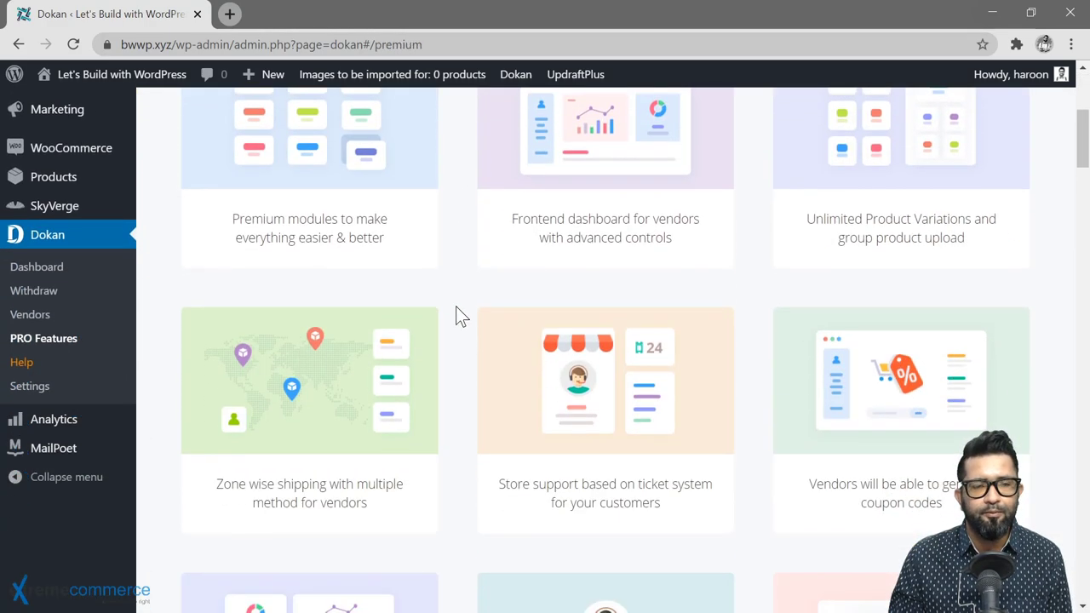
scroll(458, 315, down, 3)
scroll(457, 316, up, 2)
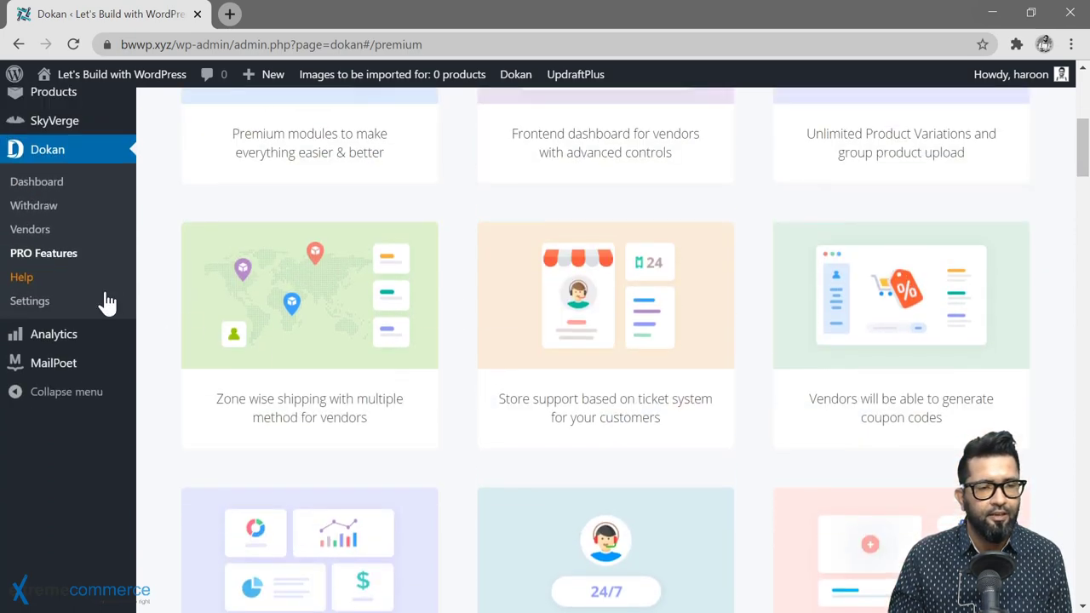
In the general Dokan settings, set the vendor setup wizard logo to BWWP-Logo-1.png from the media library
click(40, 303)
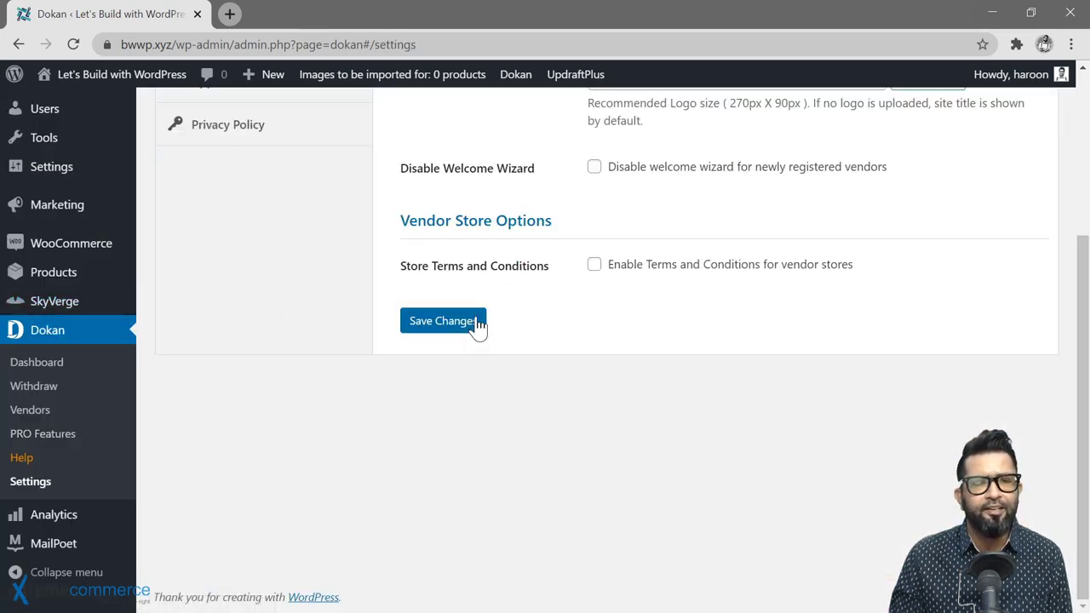
scroll(530, 422, up, 3)
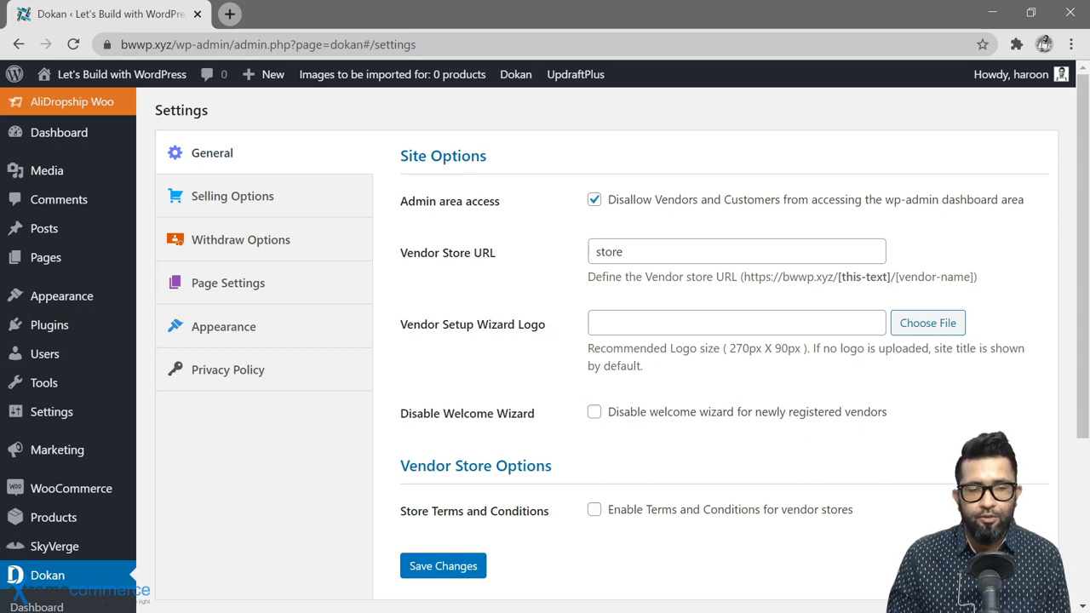
click(910, 328)
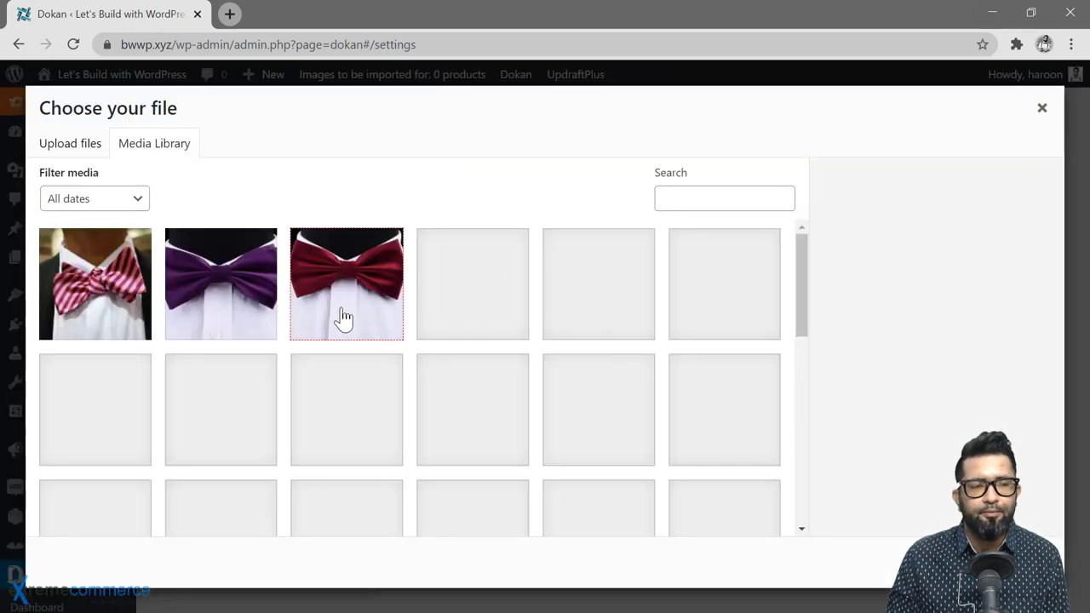
drag(809, 311, 805, 510)
click(347, 482)
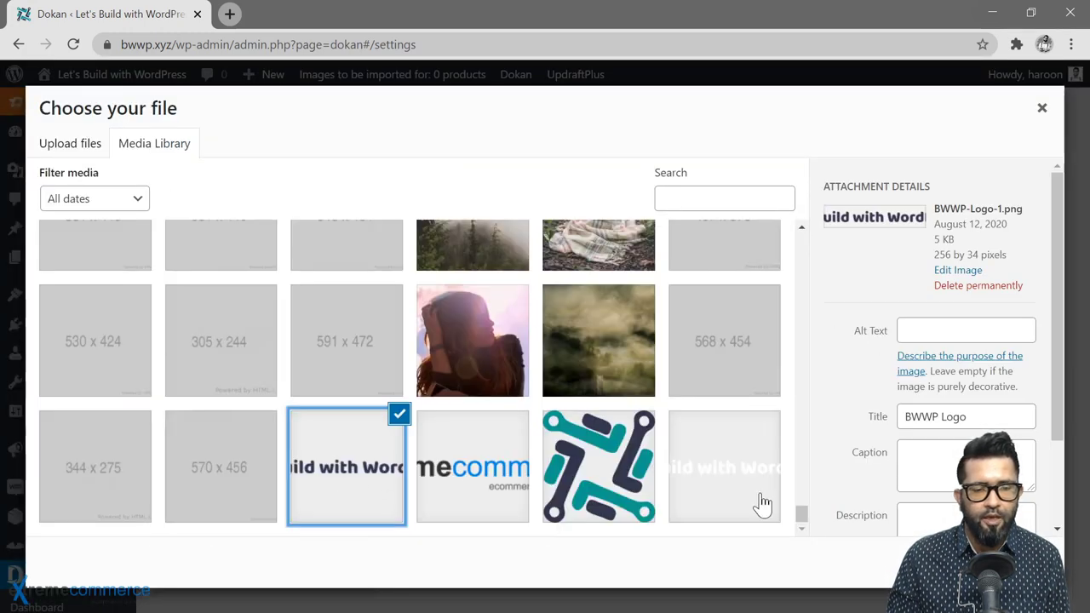
click(1013, 562)
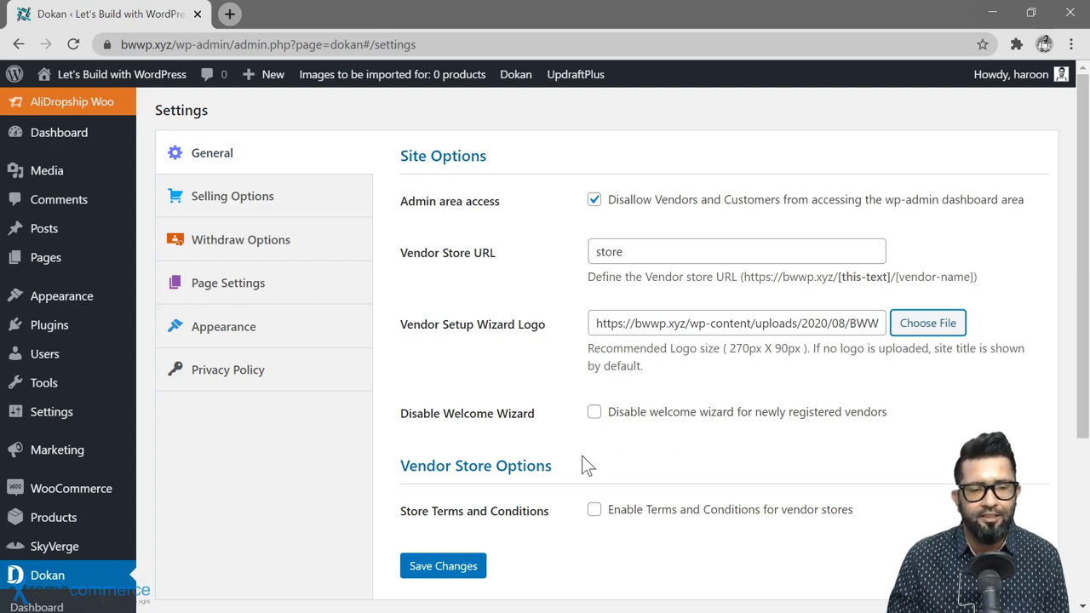
Enable Terms and Conditions for vendor stores and save the general settings
scroll(584, 466, down, 1)
scroll(545, 519, up, 1)
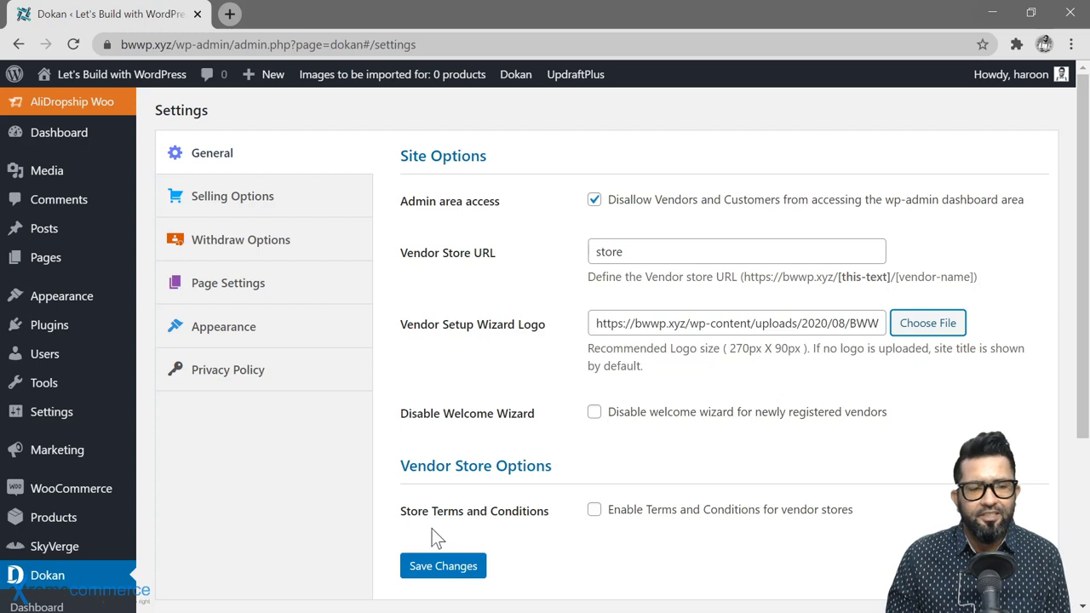
click(594, 514)
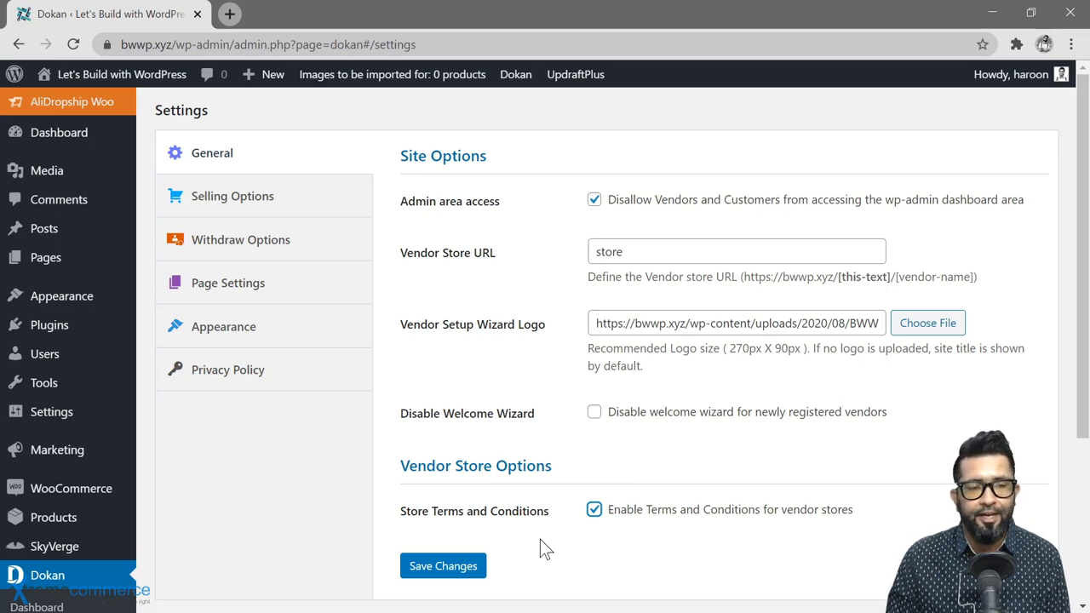
click(442, 566)
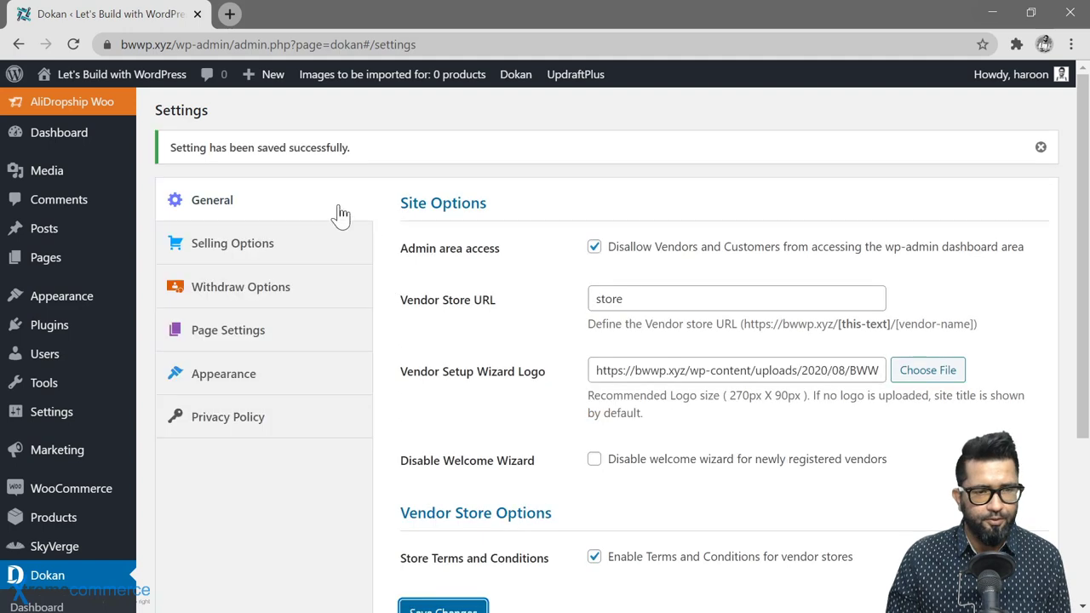
In the selling options, allow newly registered vendors to add products and save the changes
click(232, 243)
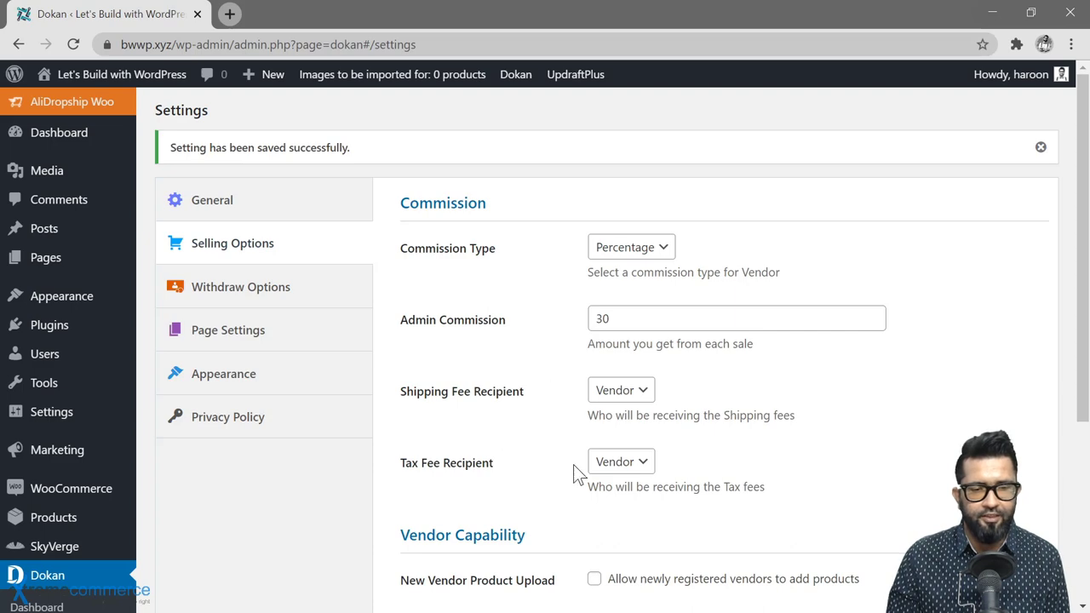
scroll(575, 473, down, 2)
scroll(552, 328, down, 2)
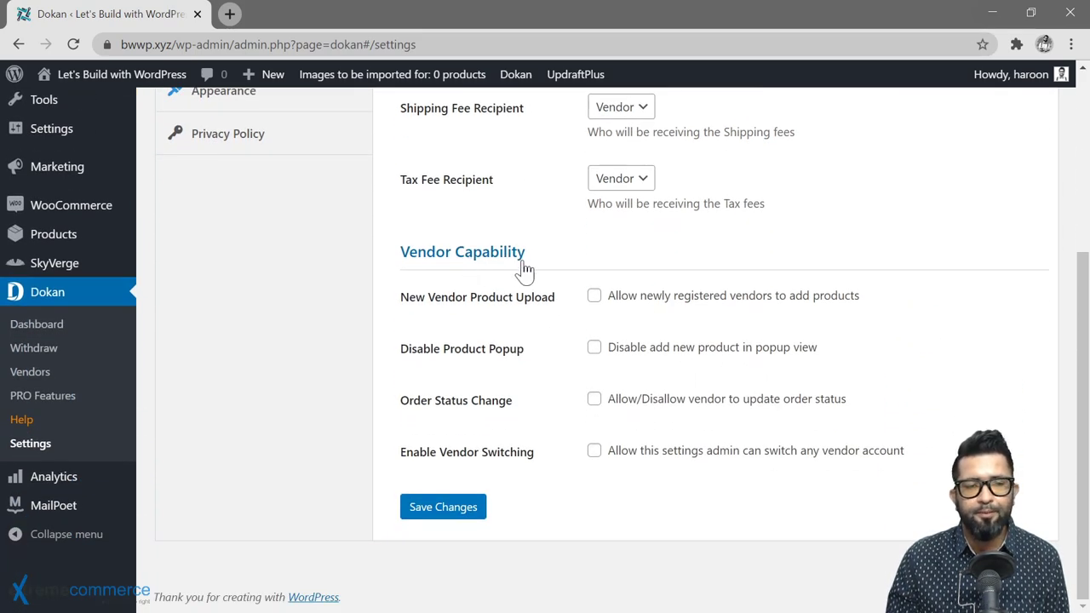
click(594, 296)
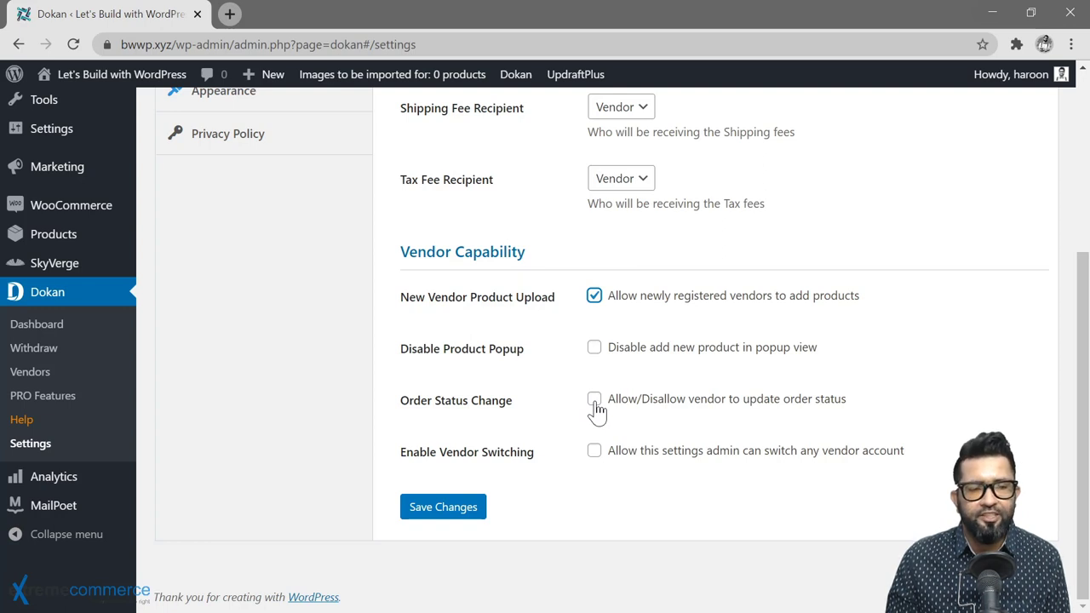
click(596, 479)
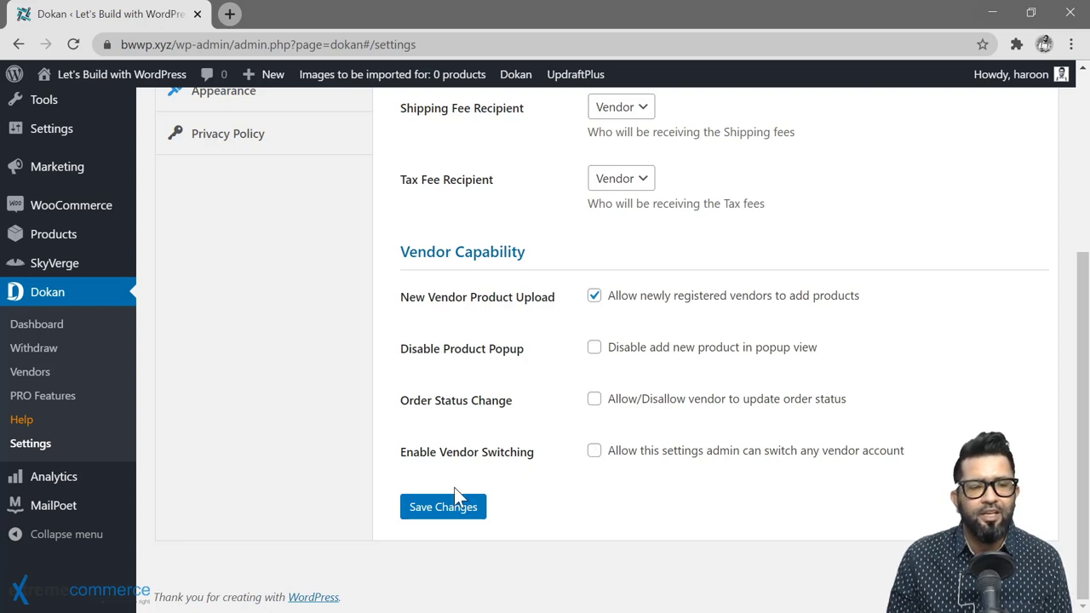
click(427, 509)
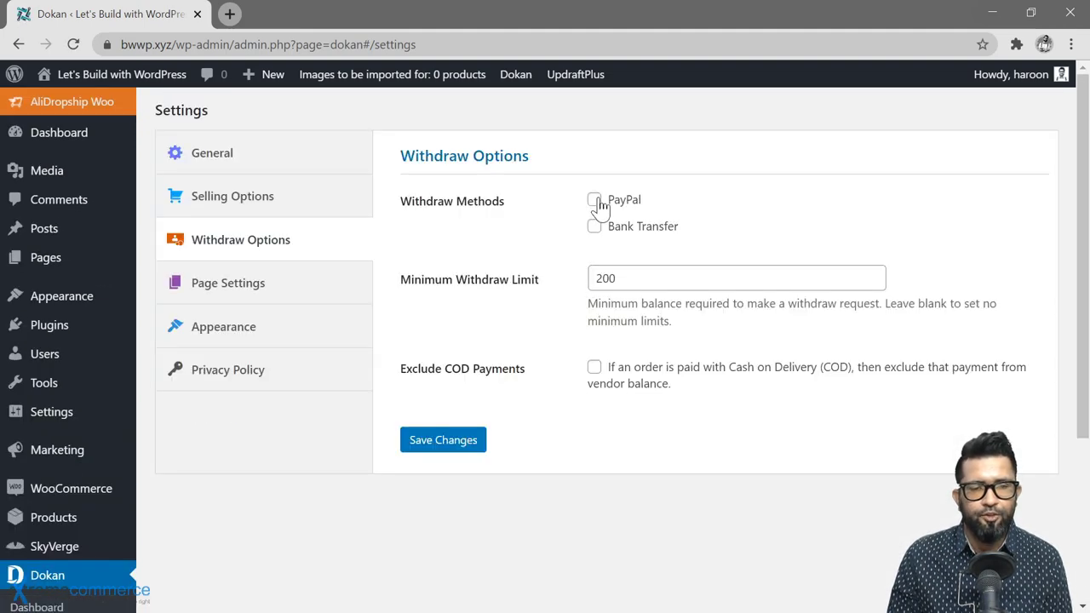
In the withdraw options, enable PayPal and Bank Transfer, exclude COD payments from the vendor balance, and save
click(595, 201)
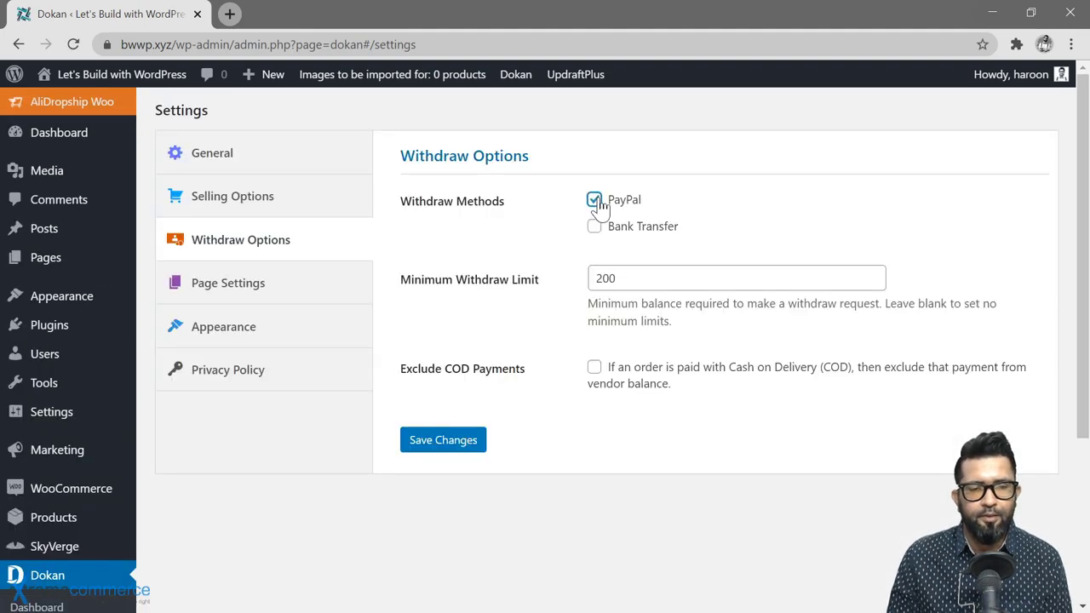
click(595, 228)
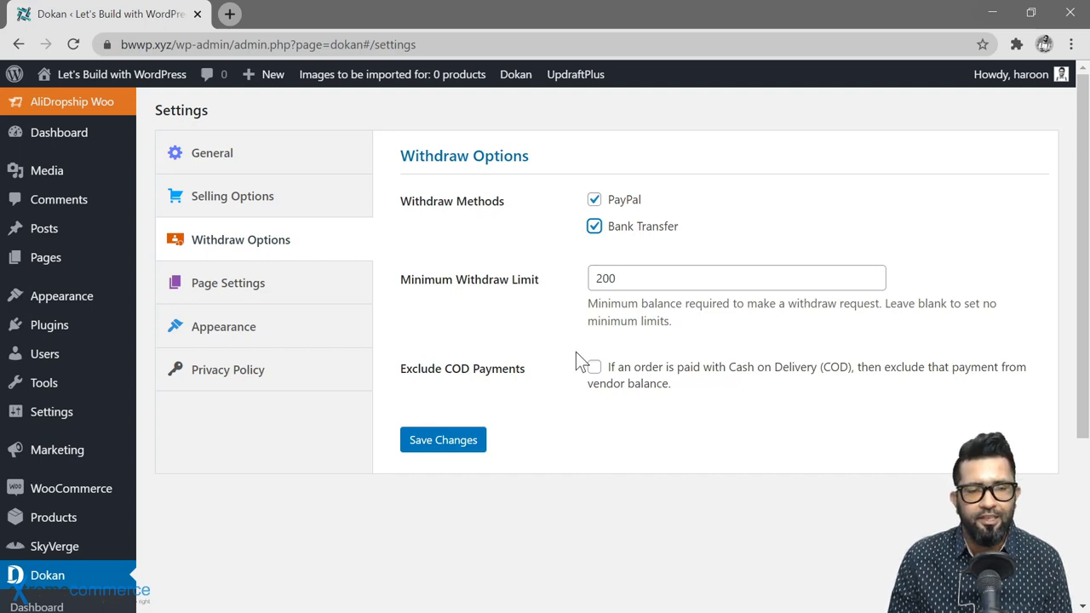
click(595, 372)
click(594, 371)
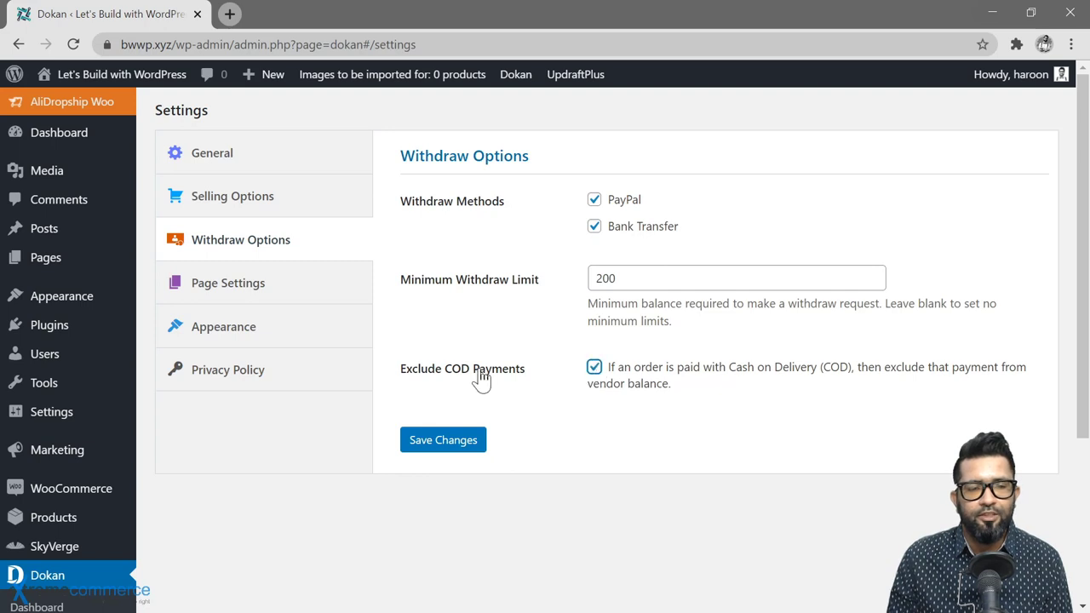
click(441, 441)
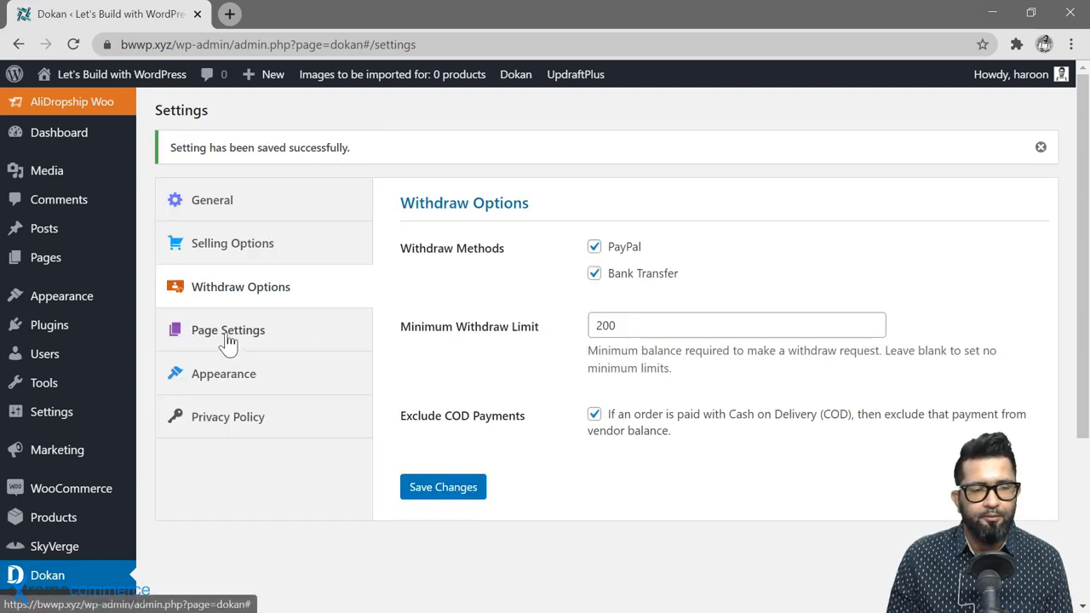
Examine the page choices for Dashboard, My Orders and Store Listing in the page settings, keeping the assigned pages
click(225, 333)
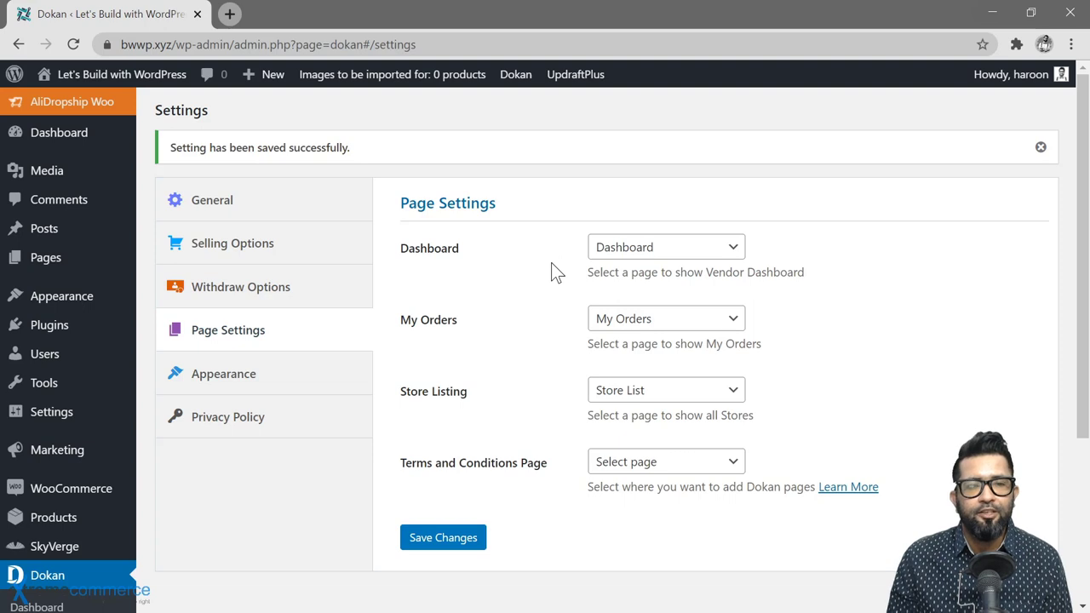
click(693, 254)
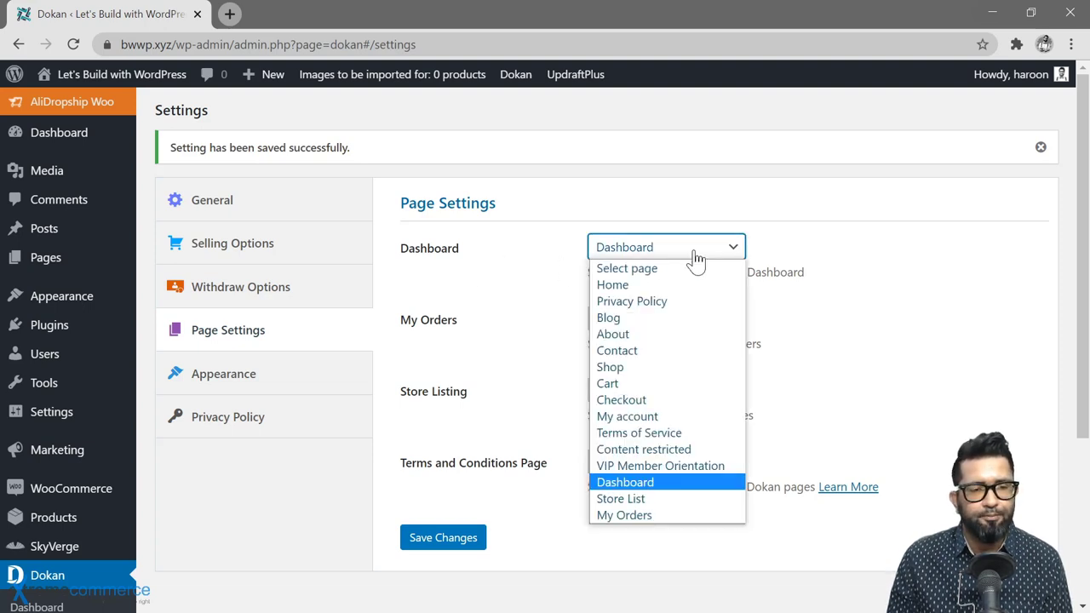
click(696, 255)
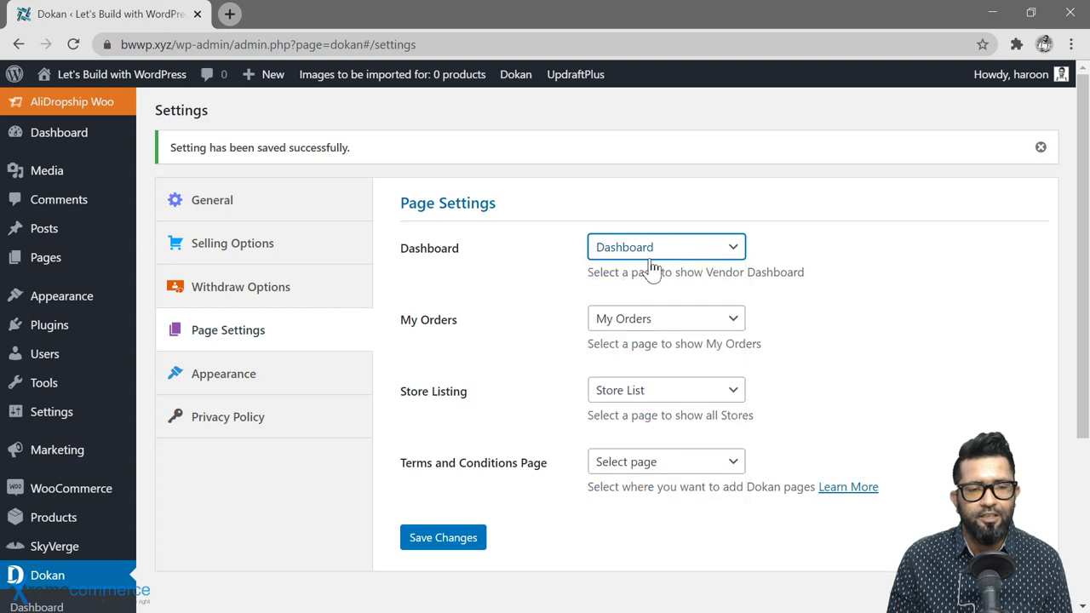
click(722, 323)
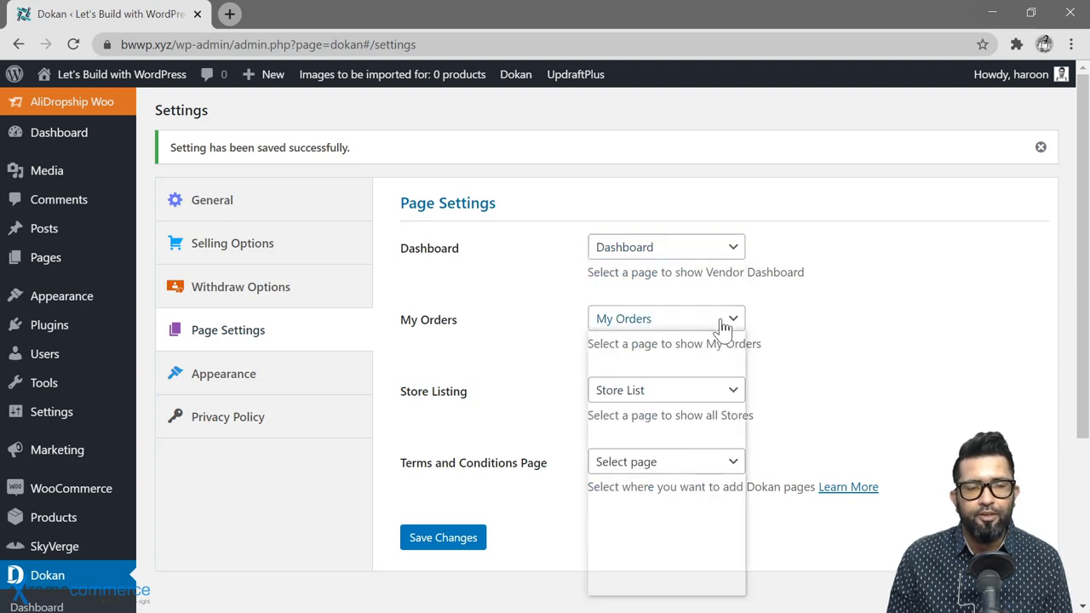
click(728, 325)
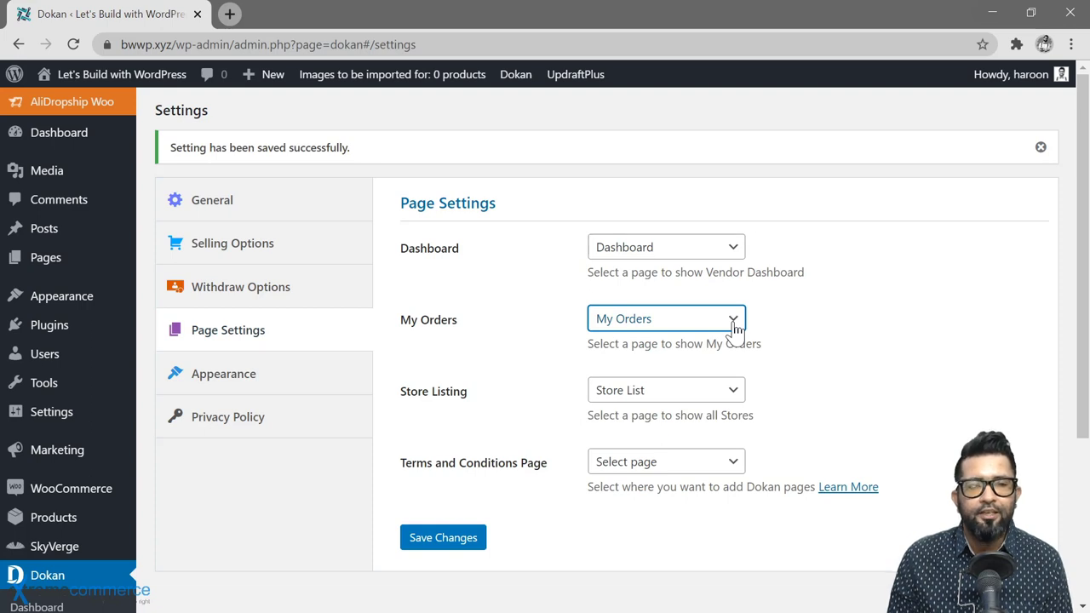
click(732, 324)
click(732, 325)
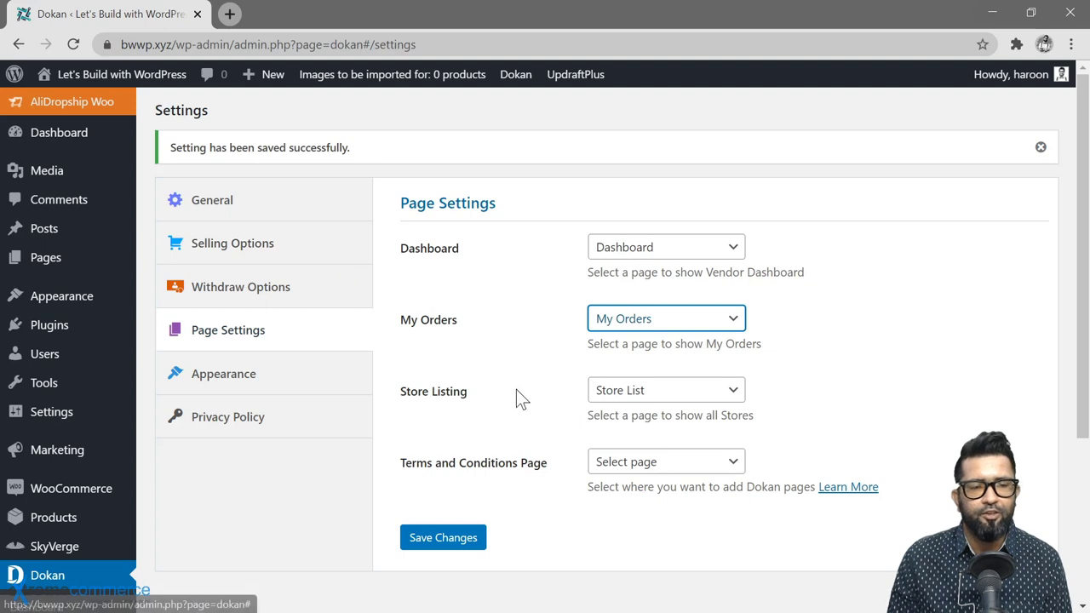
click(734, 393)
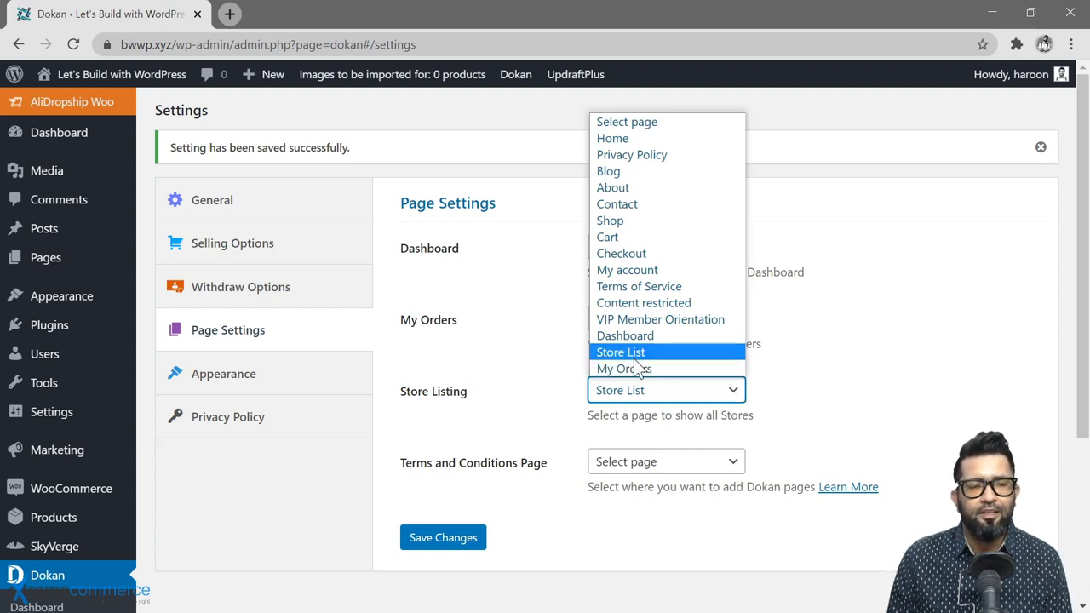
click(830, 412)
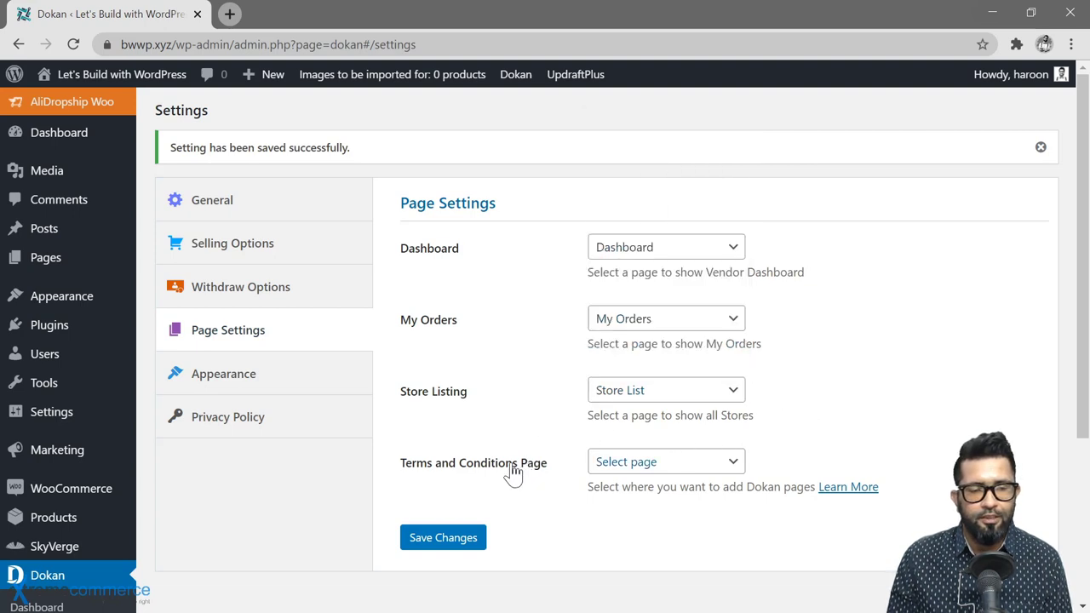
Assign the Terms of Service page as the Terms and Conditions page in the page settings
click(732, 463)
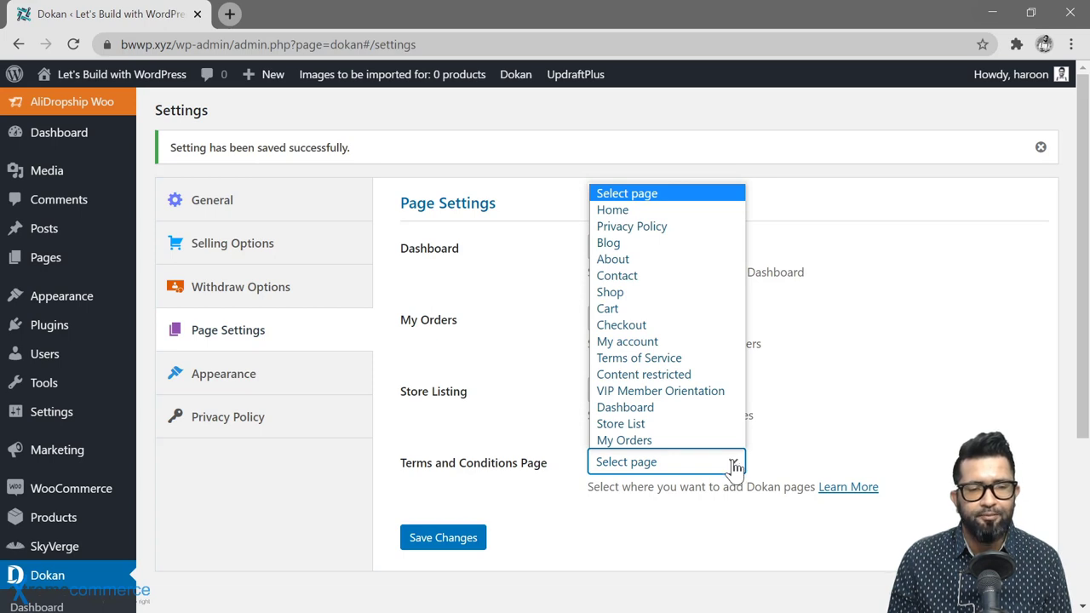
click(691, 361)
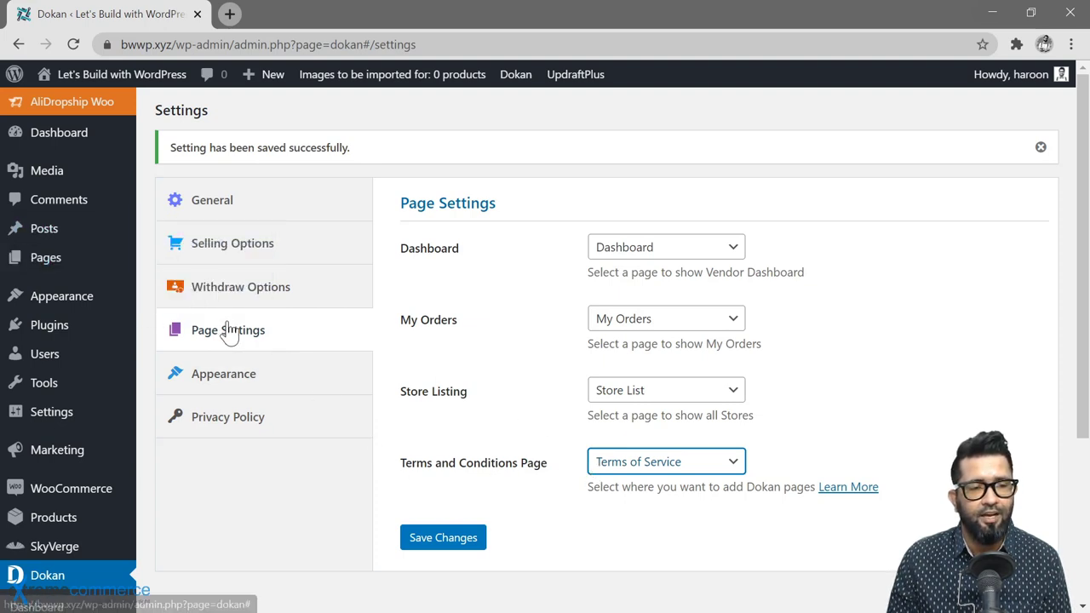
click(707, 467)
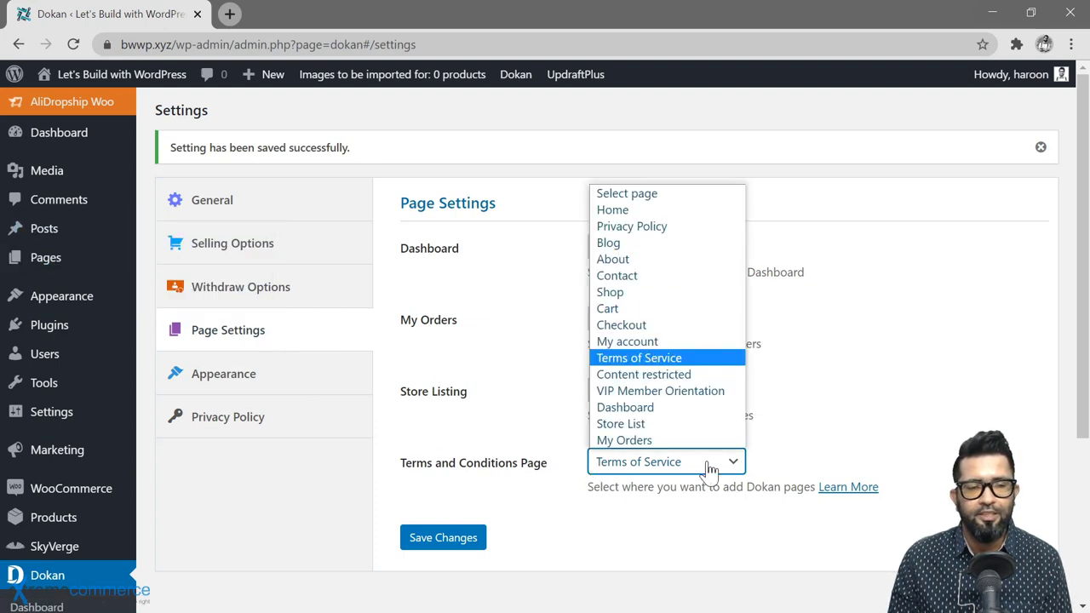
click(708, 468)
In the appearance settings, disable the store page map and choose the store header template with the centred logo below the banner
click(228, 383)
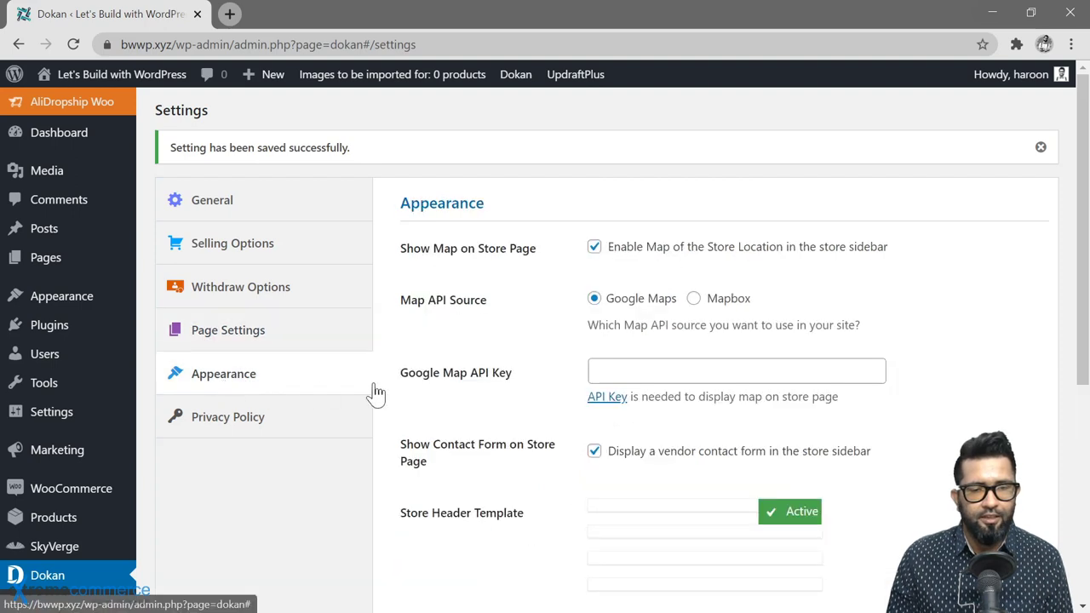
click(595, 248)
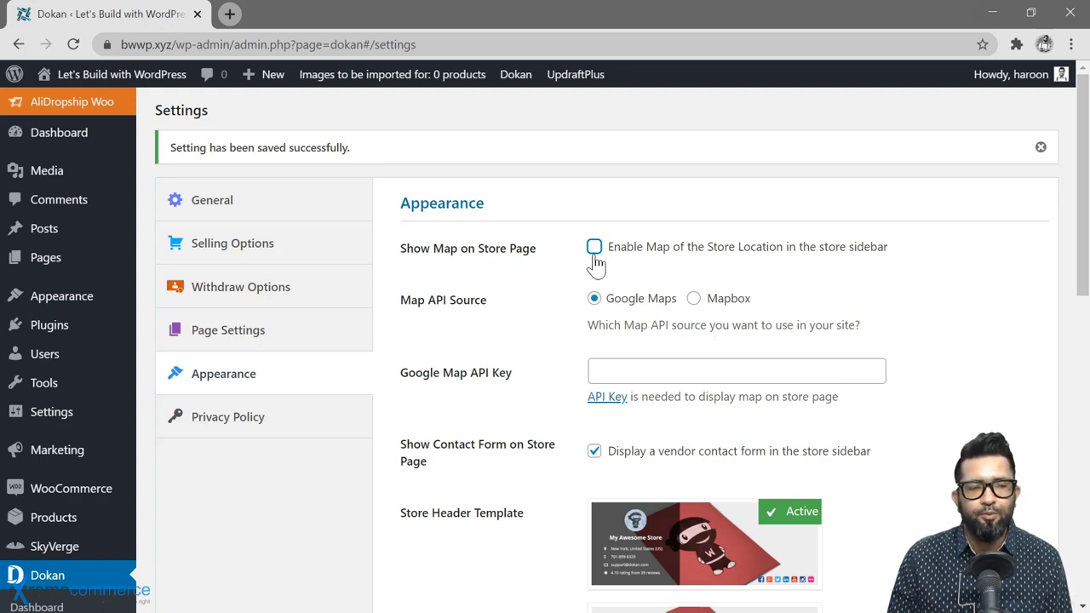
scroll(566, 374, down, 3)
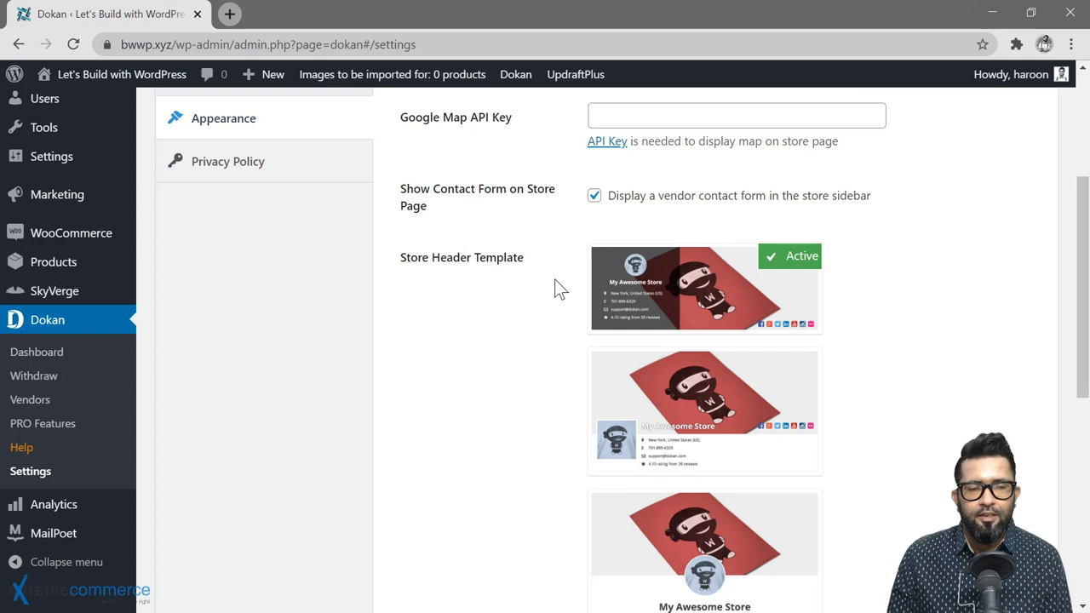
scroll(554, 287, down, 1)
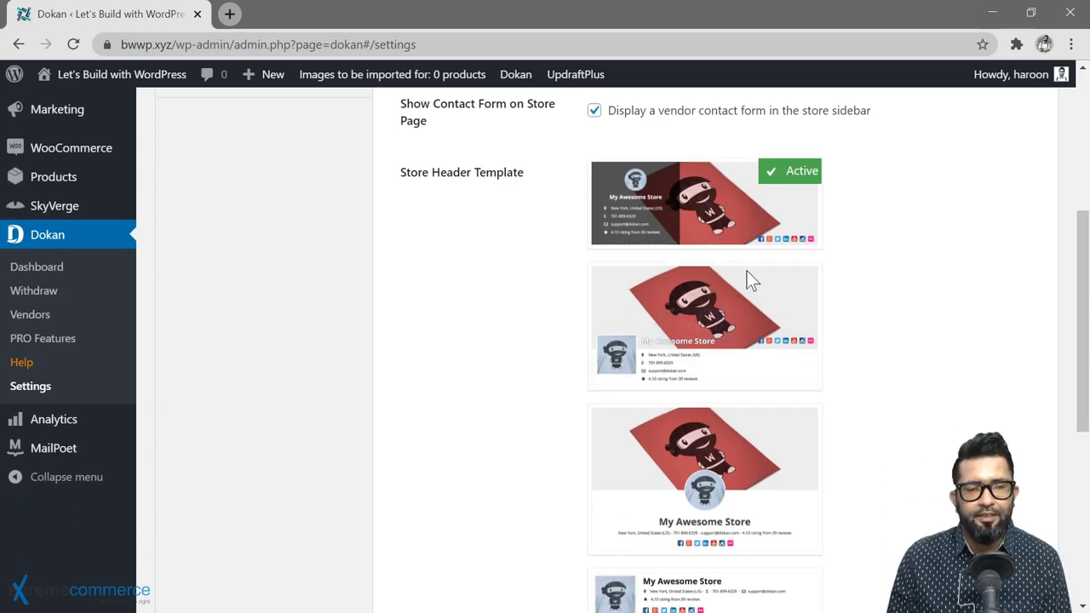
mouse_move(744, 294)
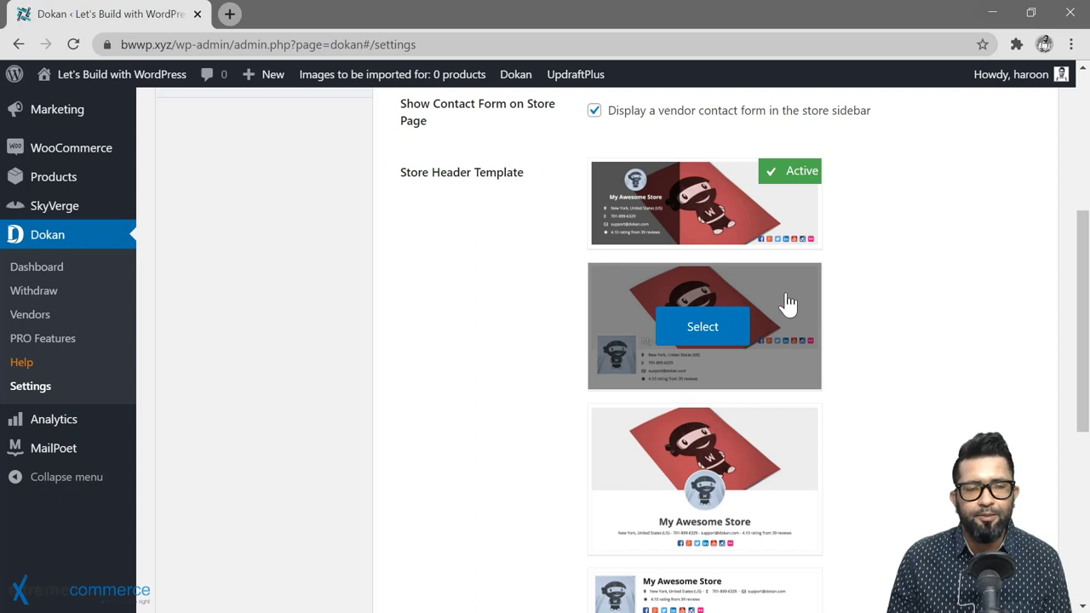
click(788, 302)
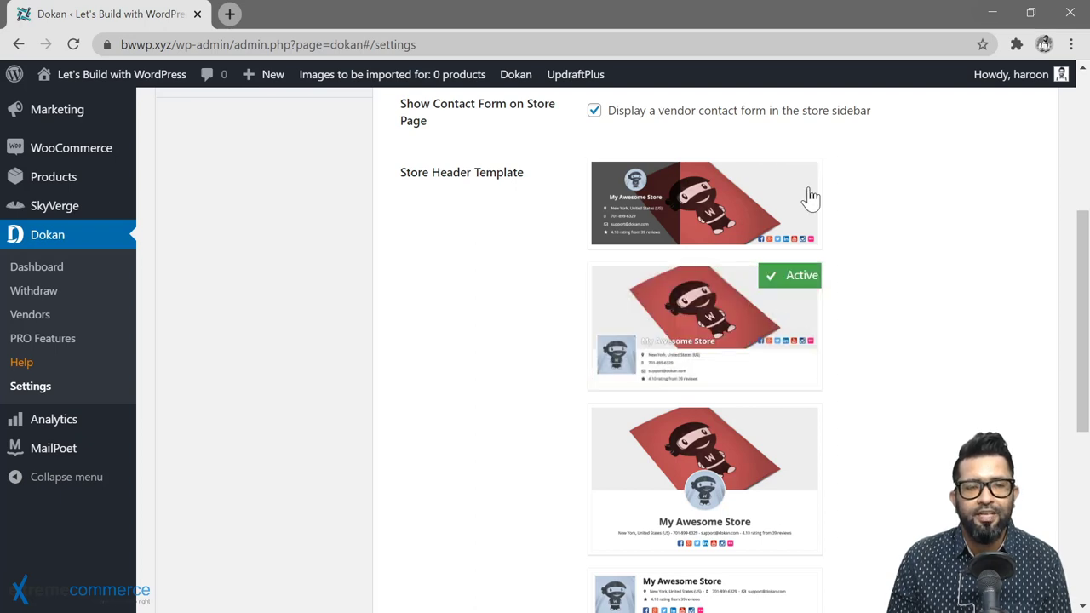
scroll(555, 361, down, 1)
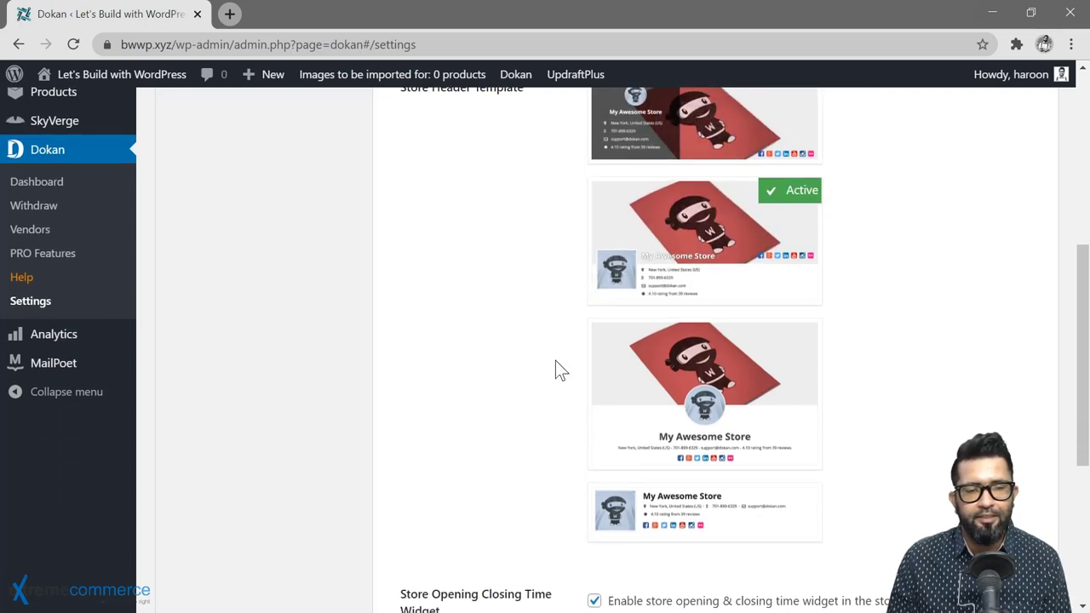
mouse_move(710, 388)
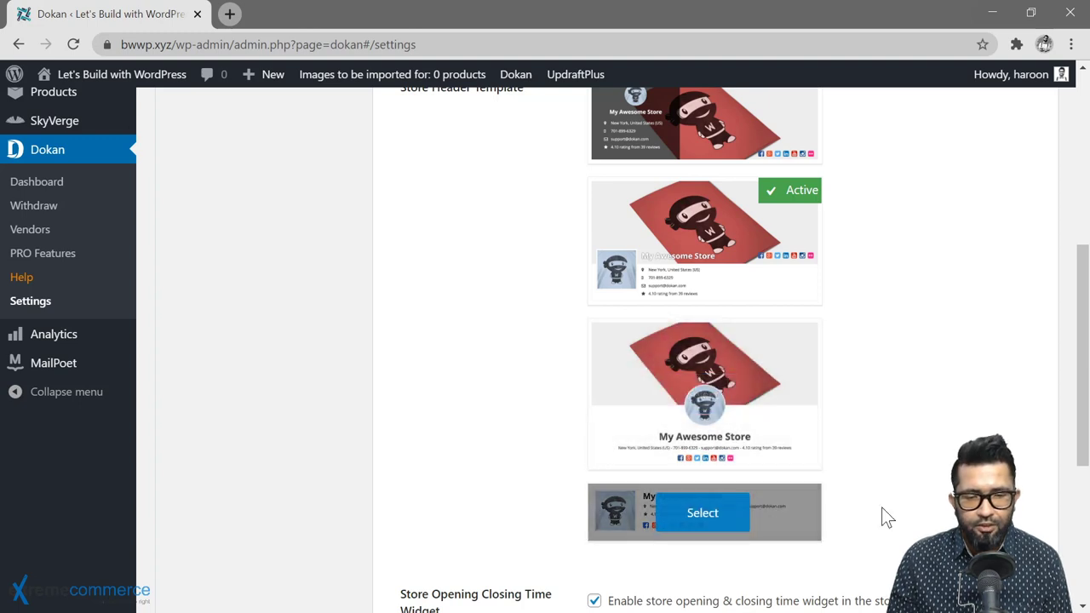
click(788, 394)
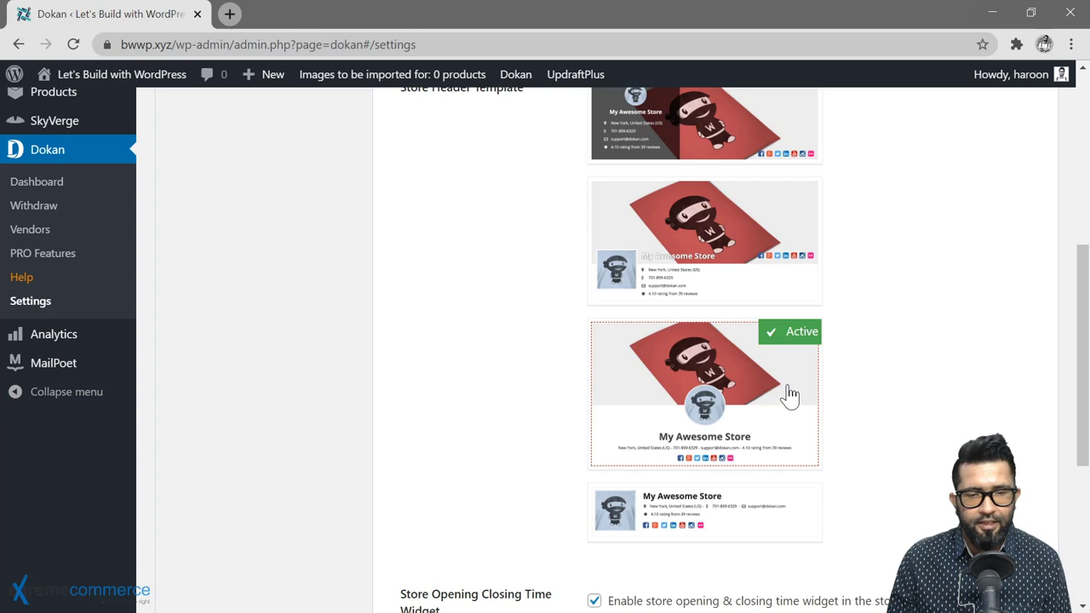
Disable the store opening and closing time widget, enable the theme's store sidebar, hide the vendors' store address, and save the appearance settings
scroll(790, 394, down, 4)
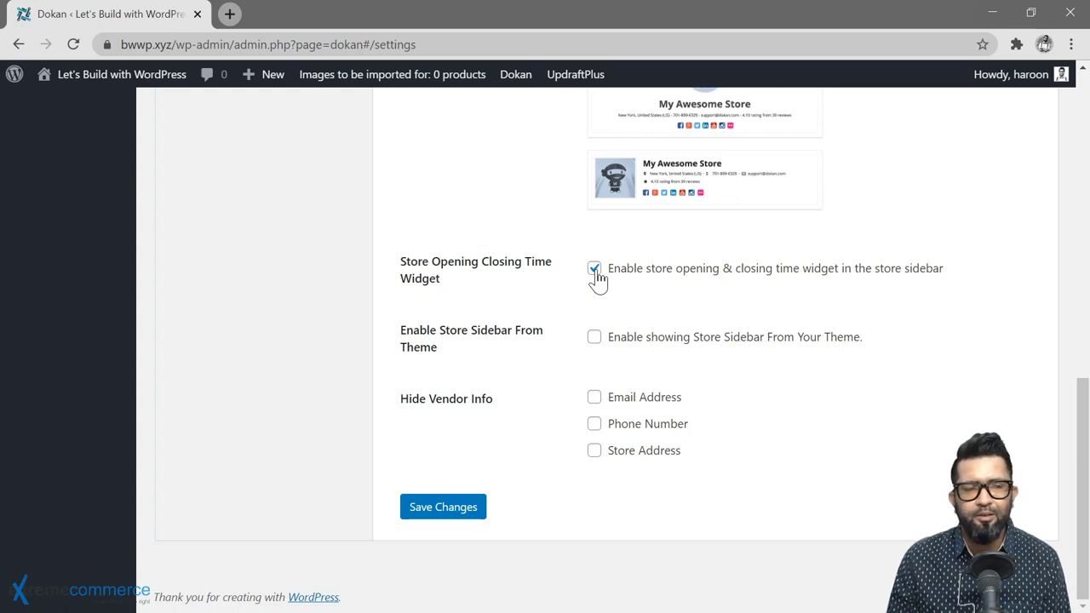
click(595, 270)
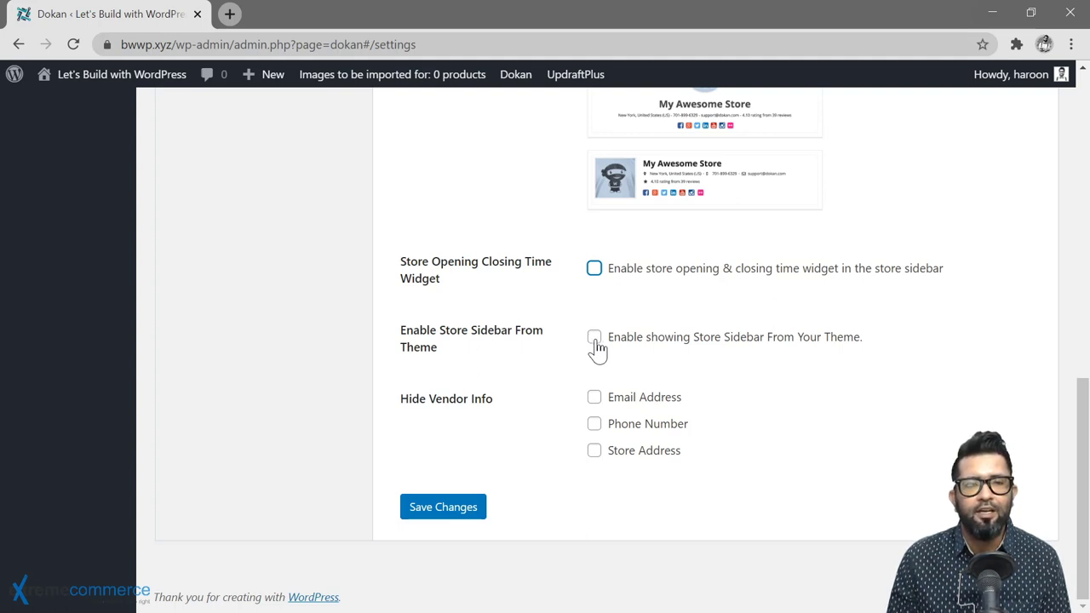
click(595, 341)
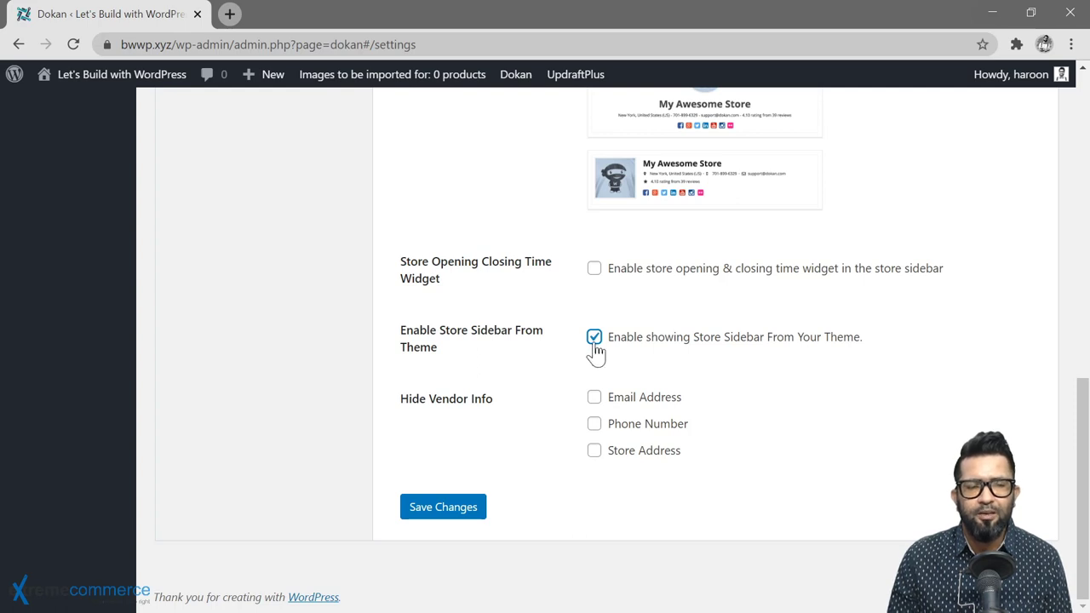
click(596, 452)
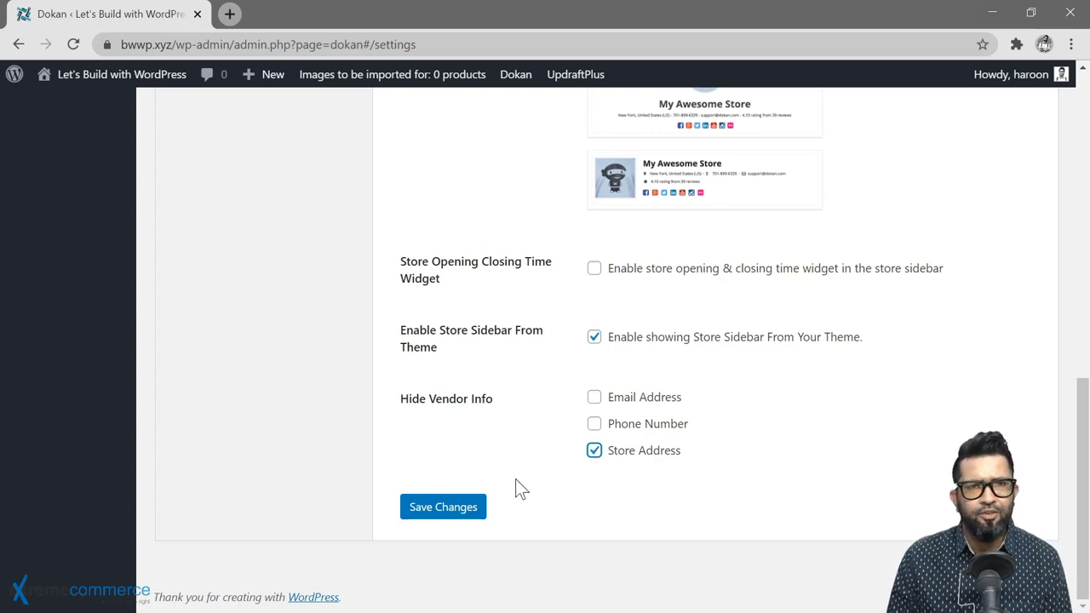
click(452, 510)
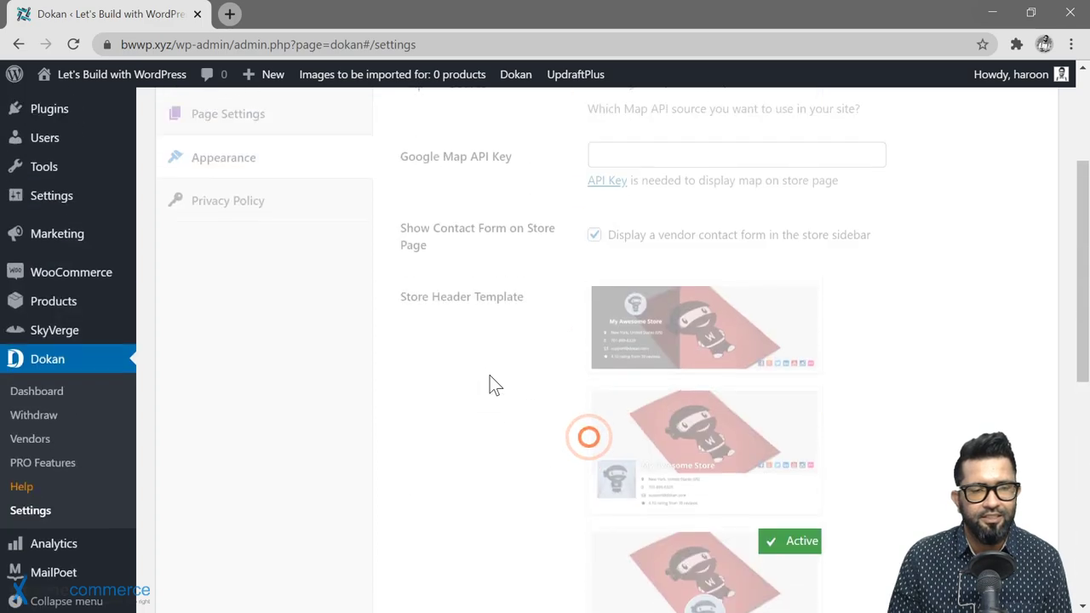
In the privacy policy settings, set the privacy page to Privacy Policy and save the changes
click(261, 370)
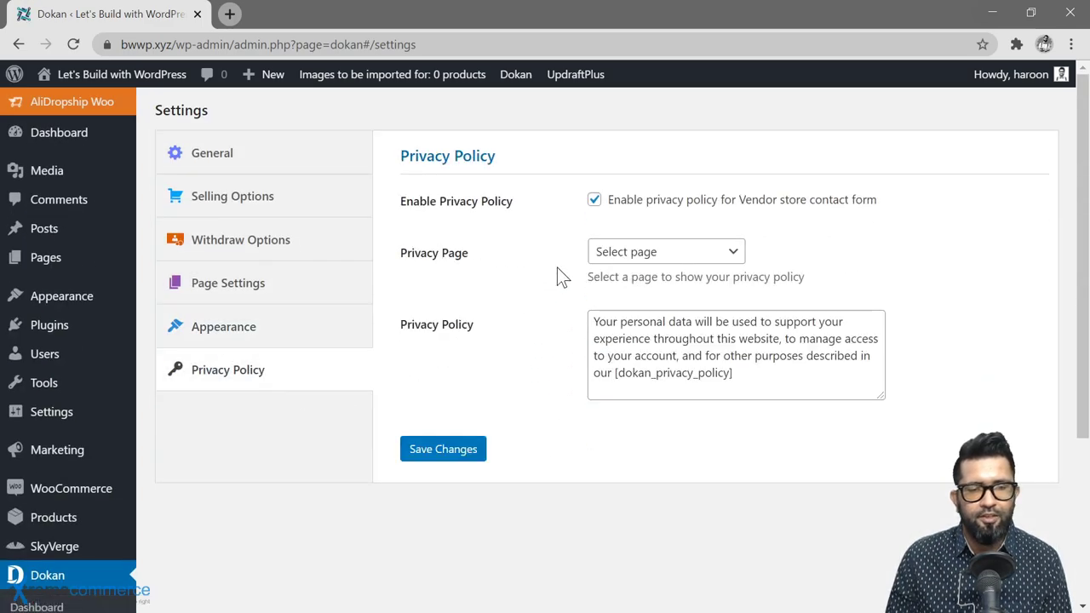
click(734, 256)
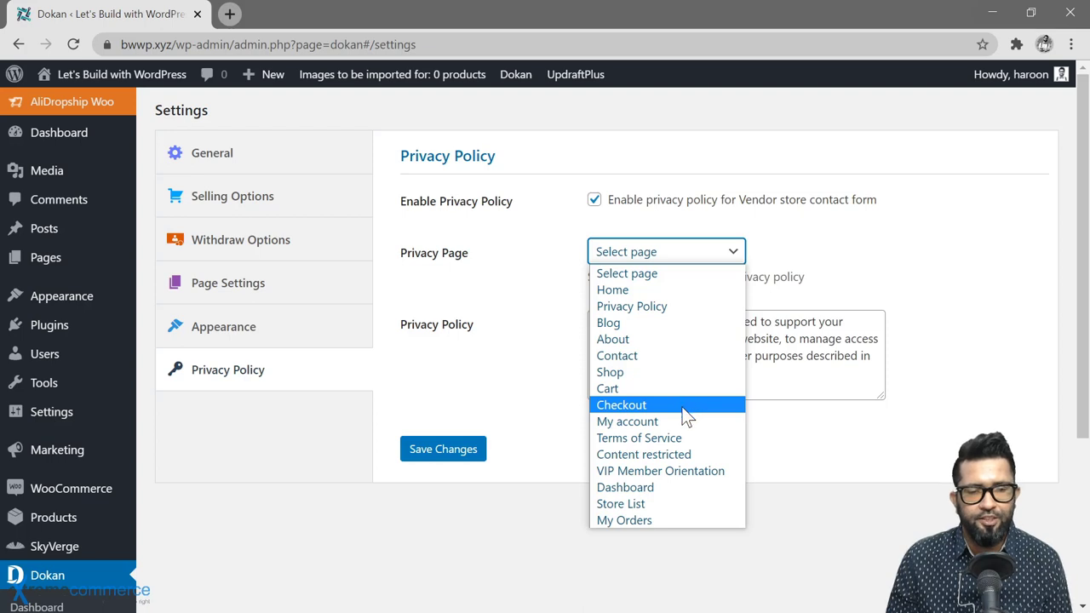
click(654, 304)
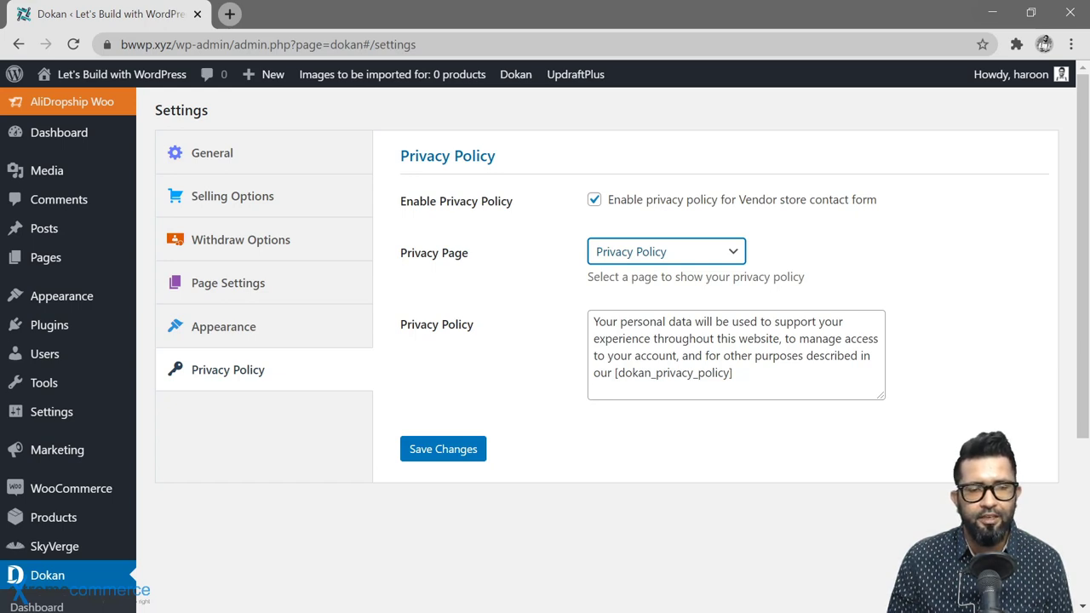
drag(614, 372, 732, 373)
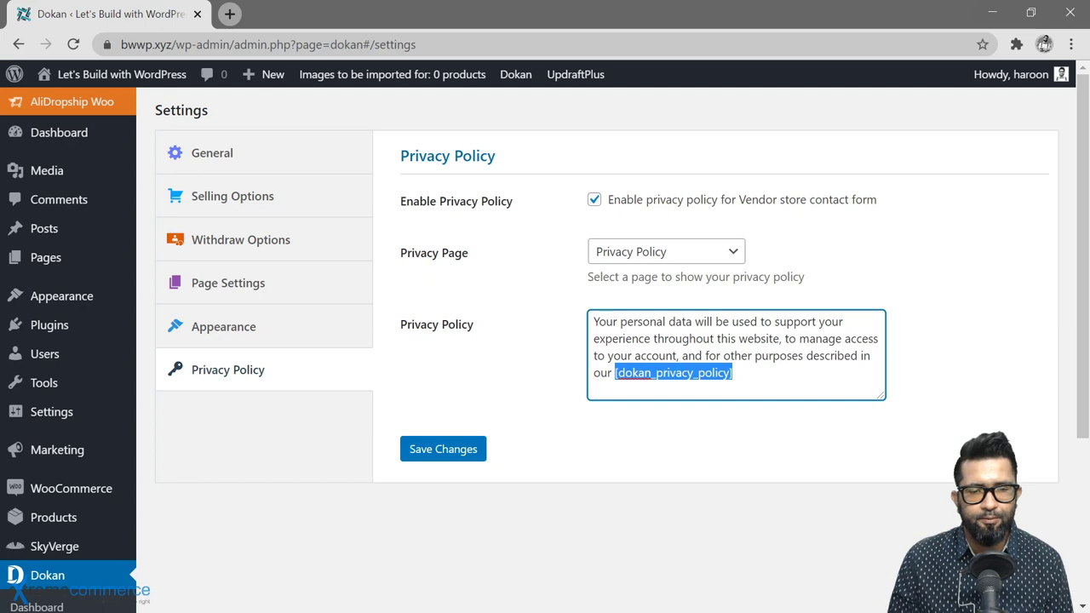
key(Right)
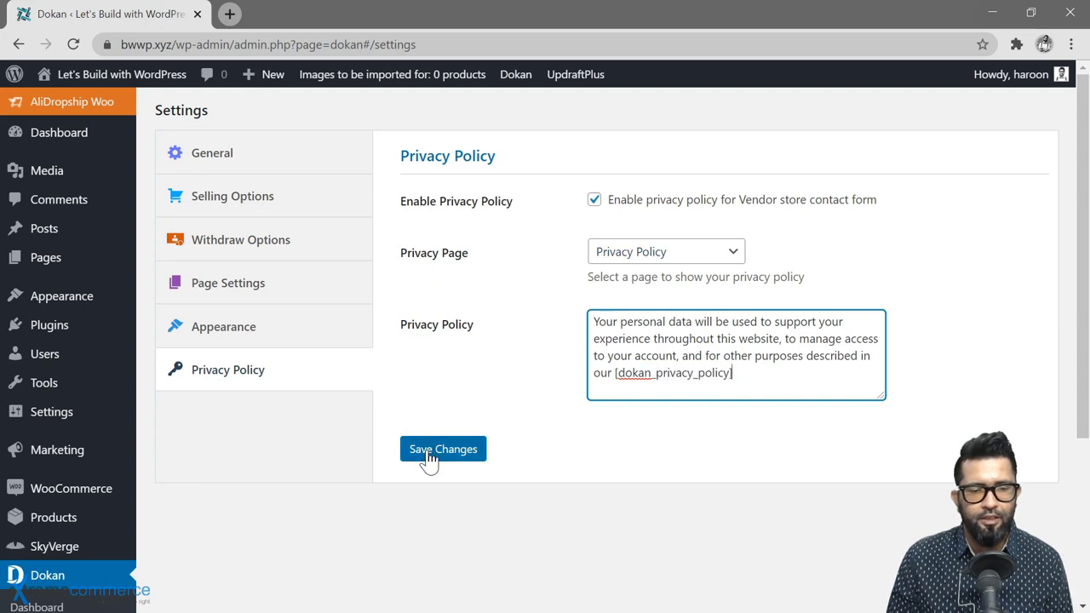
click(429, 458)
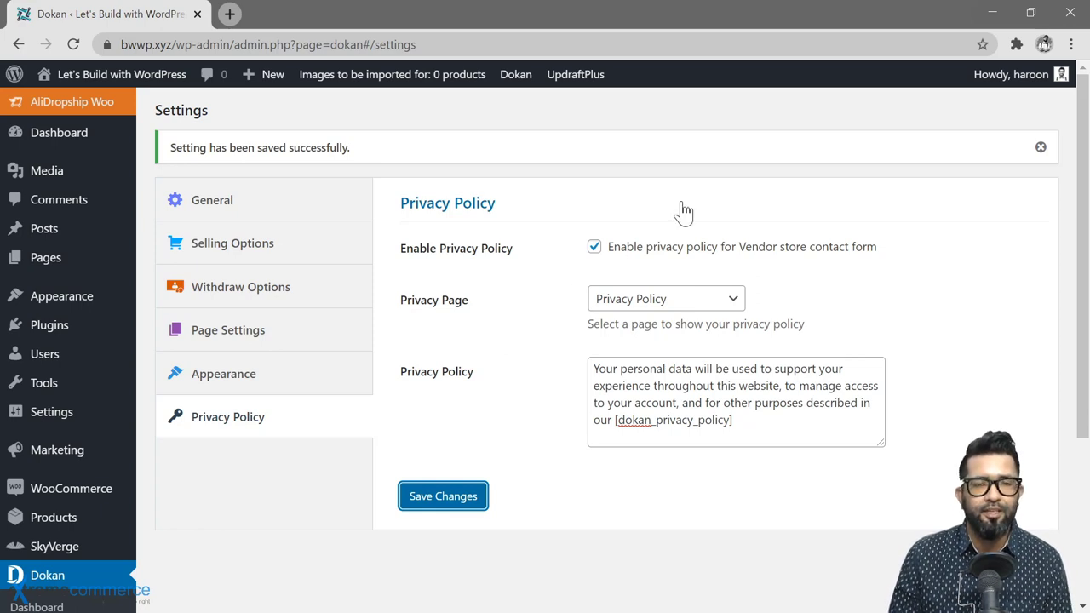
Open the site's front end in an incognito window and go to the shop's My account page
mouse_move(51, 85)
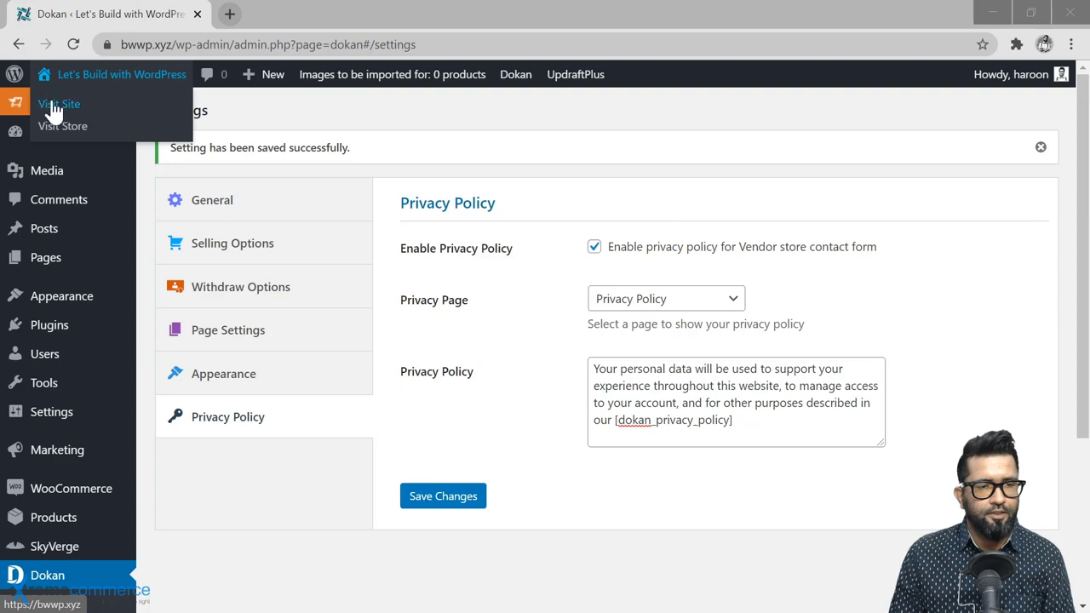
right_click(53, 111)
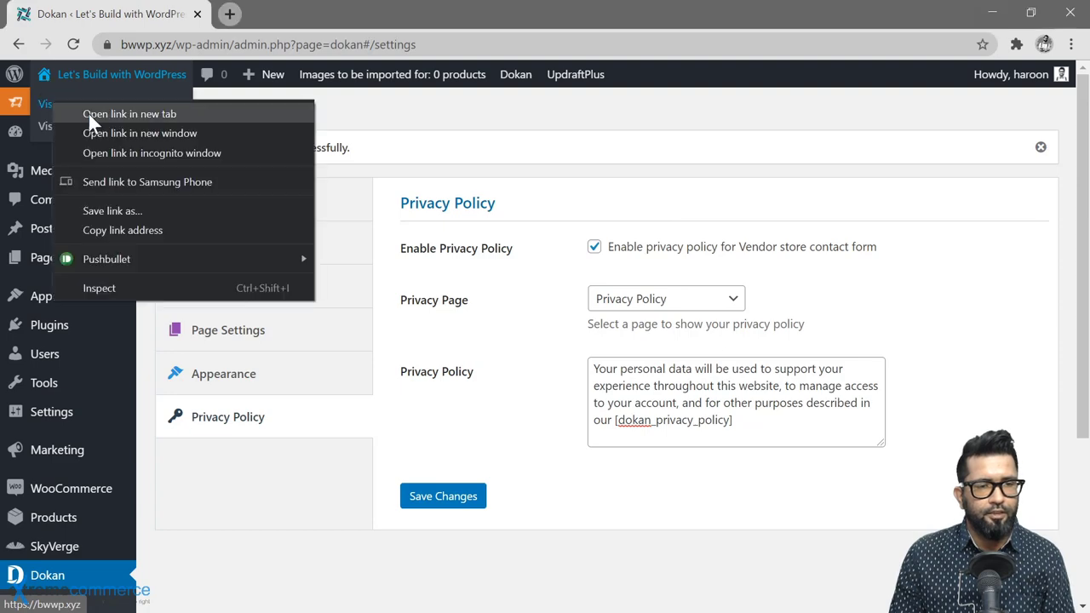
click(136, 153)
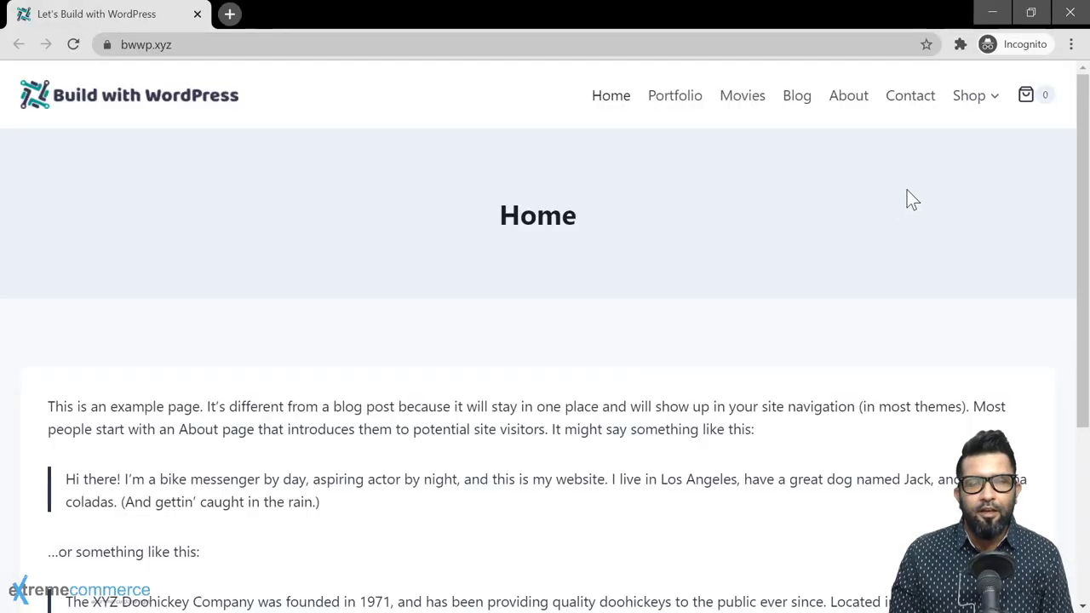
mouse_move(996, 107)
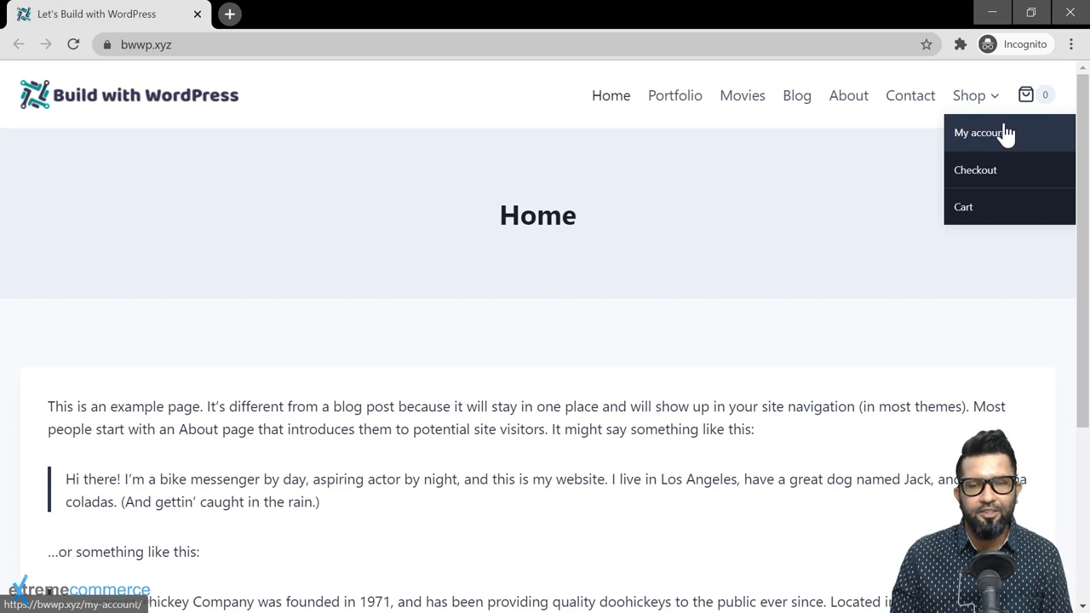
click(979, 136)
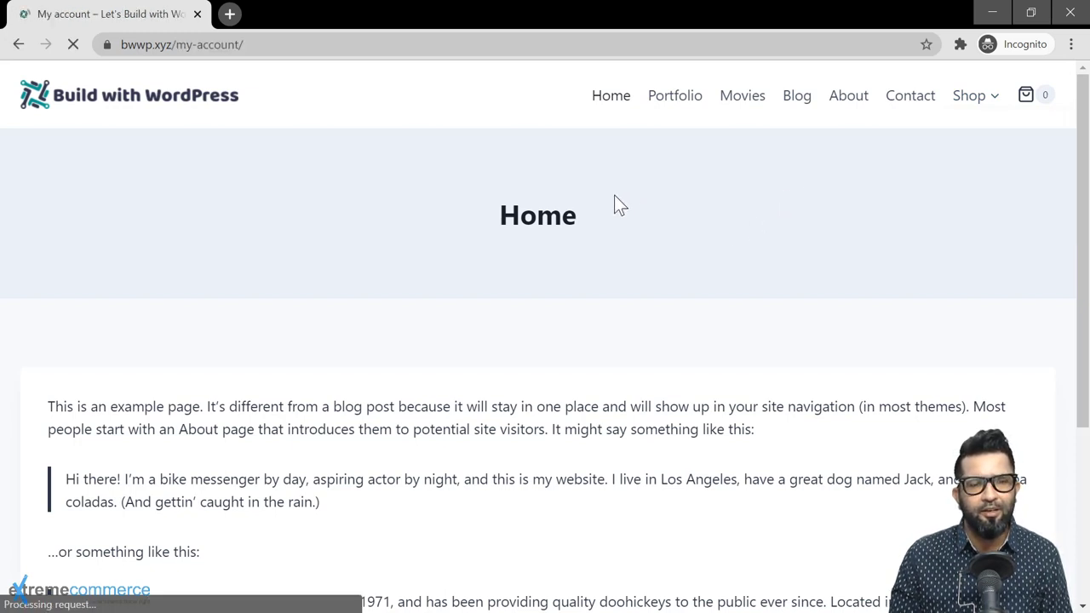
In the registration form of the My account page, choose to sign up as a vendor
scroll(410, 334, down, 3)
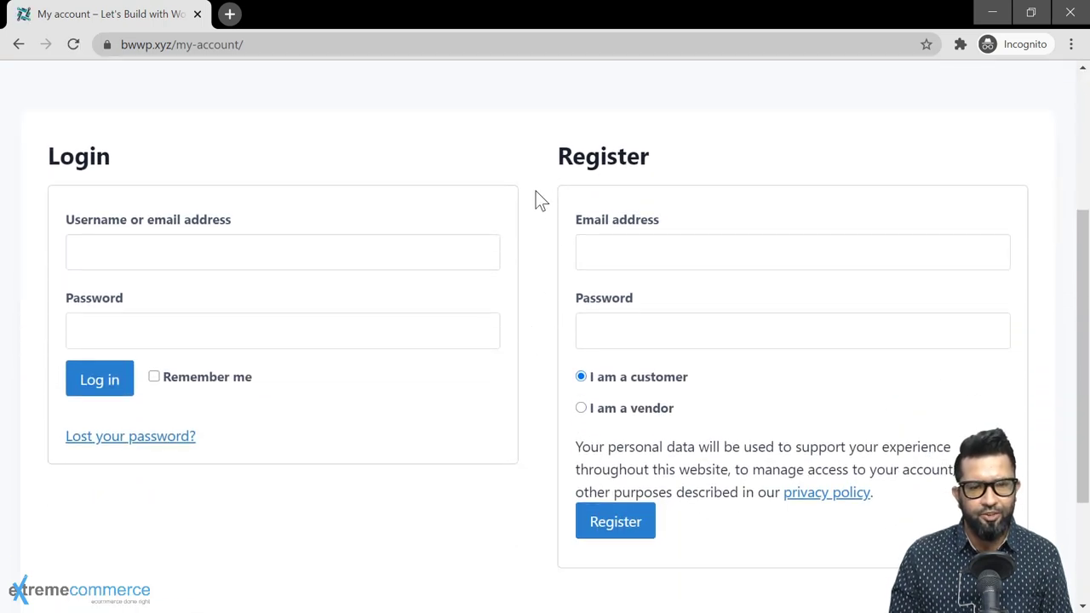
scroll(536, 201, down, 2)
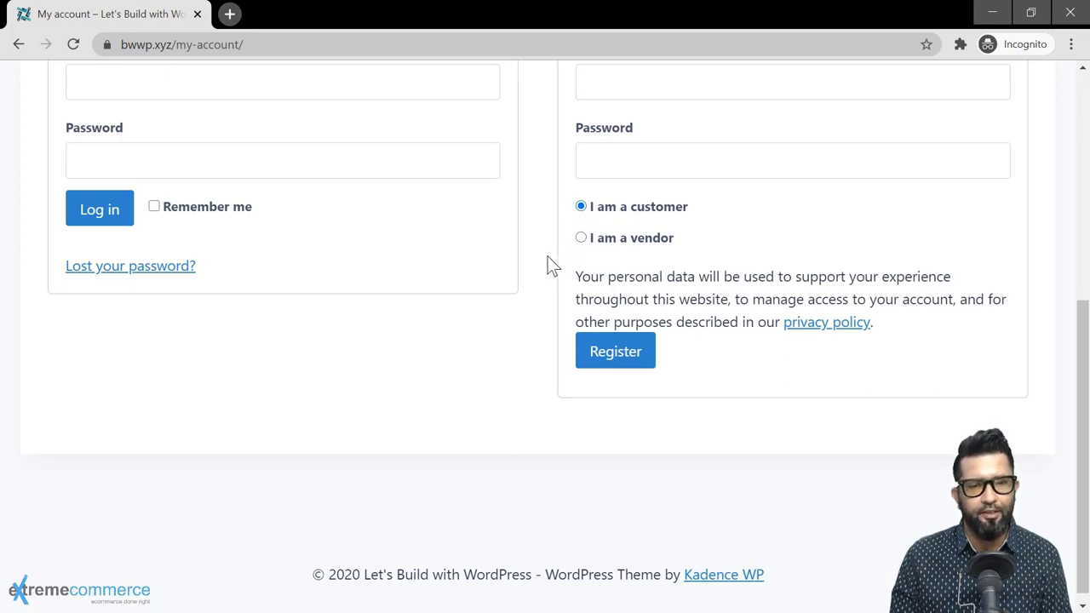
scroll(539, 244, up, 1)
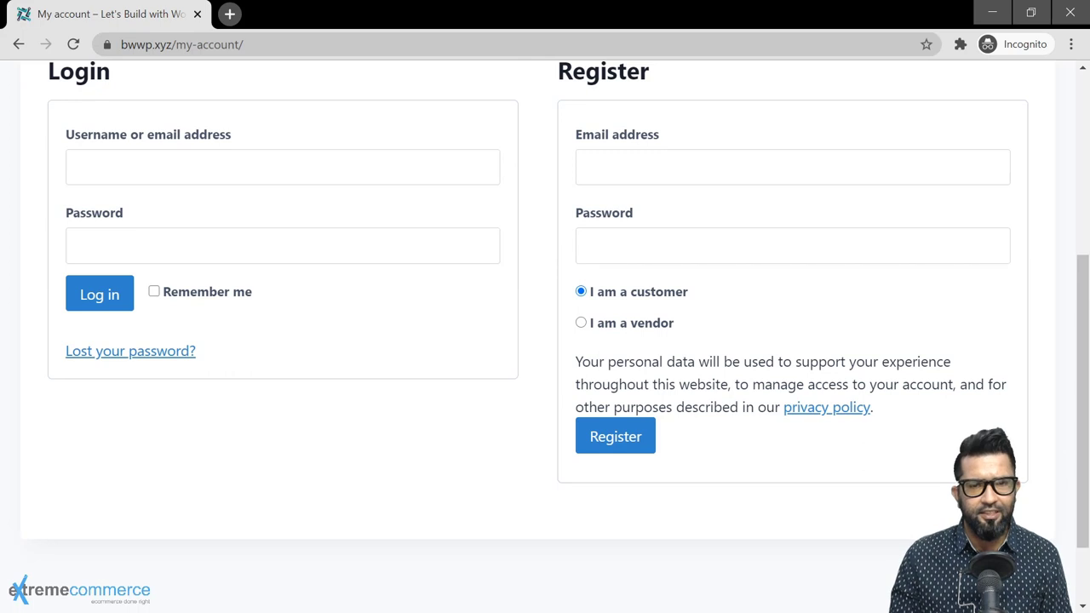
click(581, 324)
scroll(545, 275, up, 4)
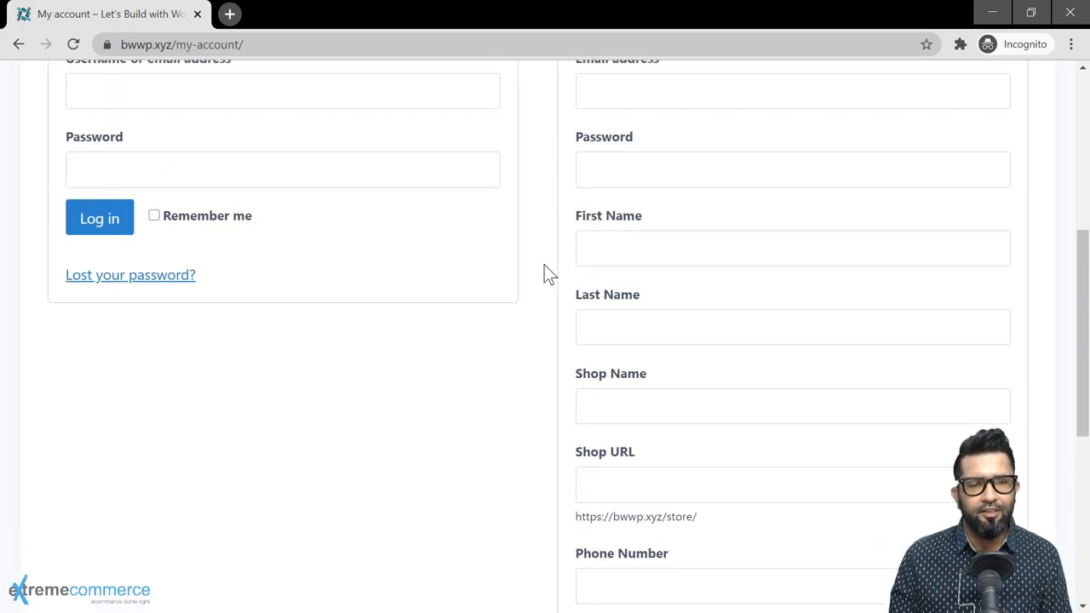
scroll(619, 308, up, 1)
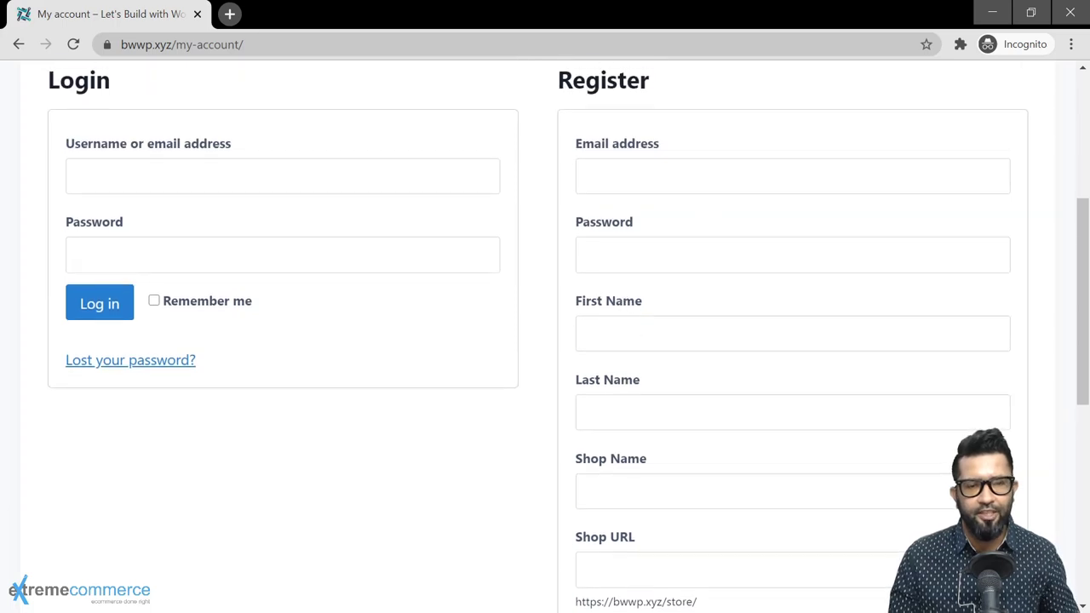
Fill in the vendor's email, password, first and last name and phone number, with shop name HQ Store and shop URL hqstore, and register
click(672, 176)
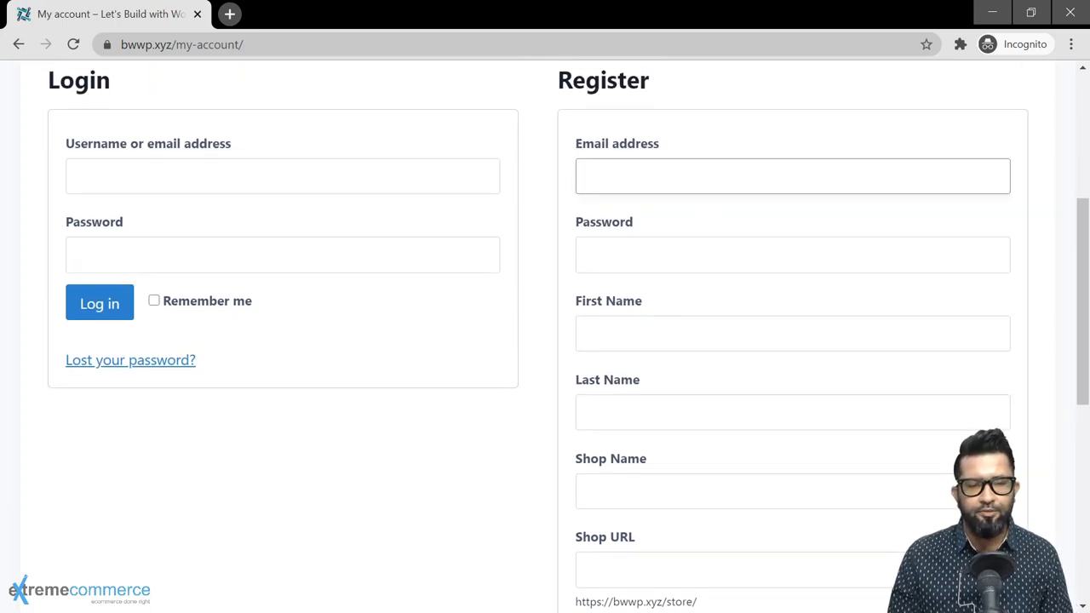
scroll(673, 349, down, 1)
click(672, 406)
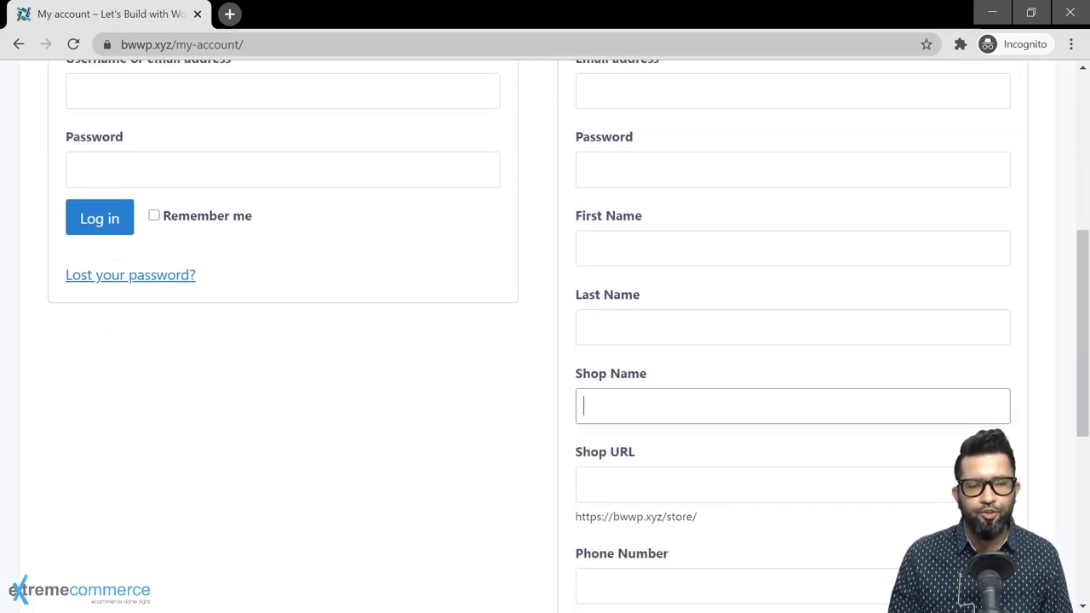
click(682, 482)
scroll(720, 464, down, 1)
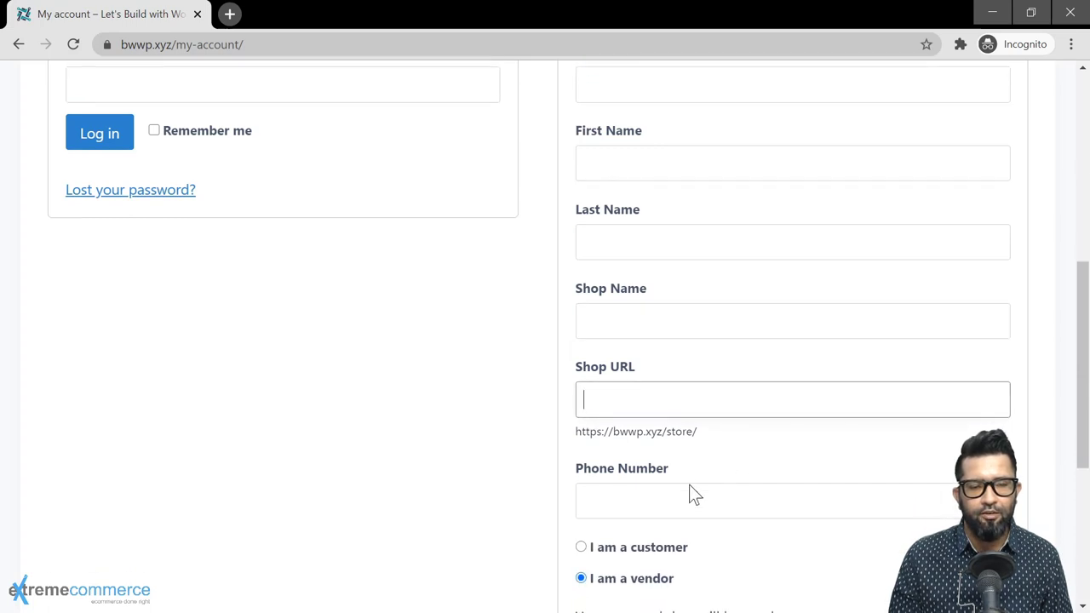
click(689, 490)
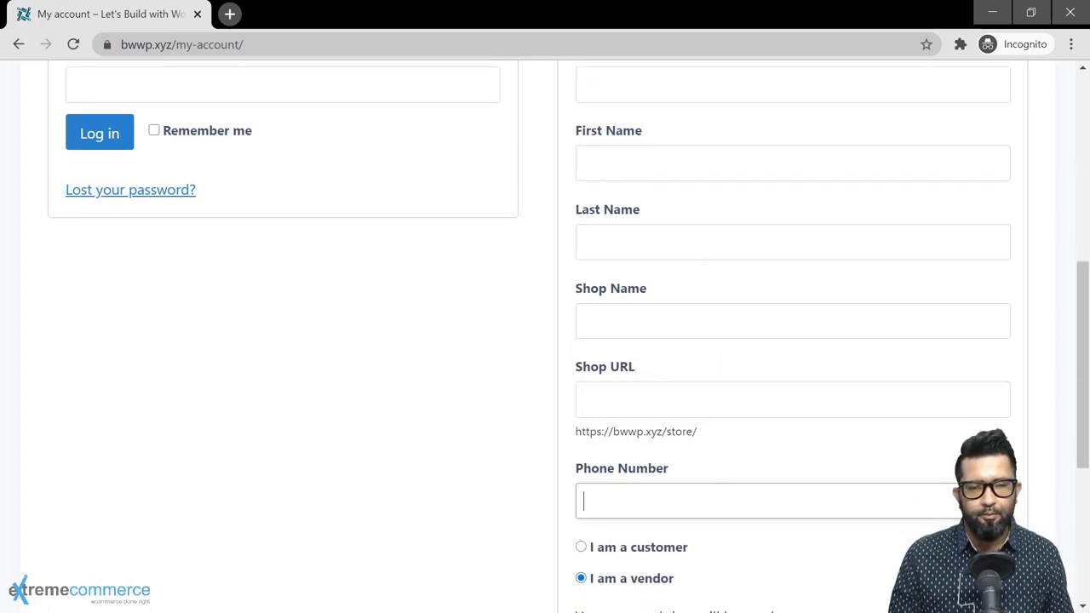
scroll(688, 205, up, 2)
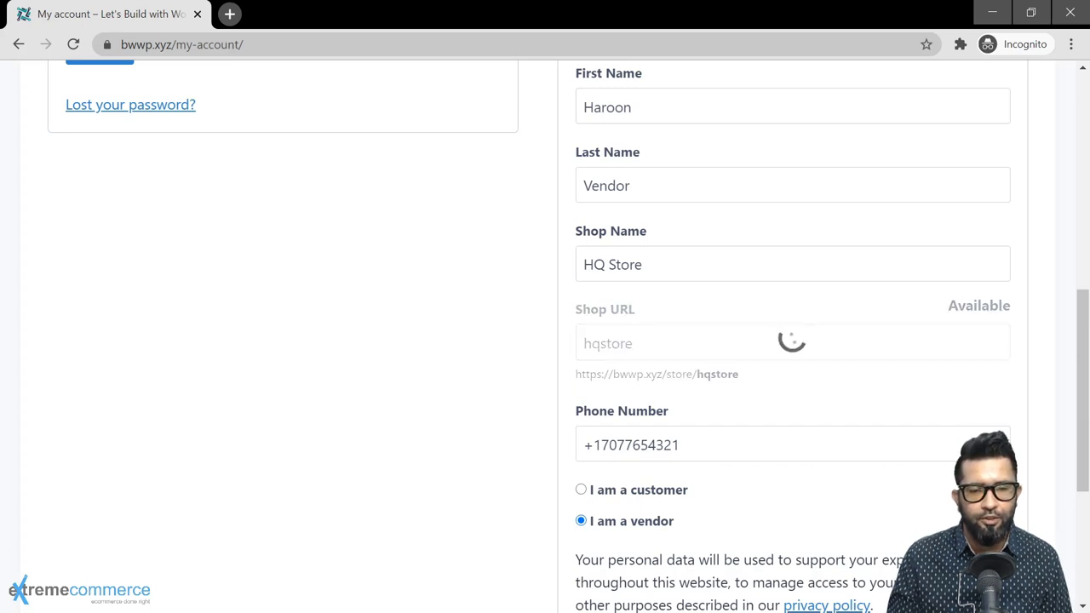
scroll(740, 376, down, 3)
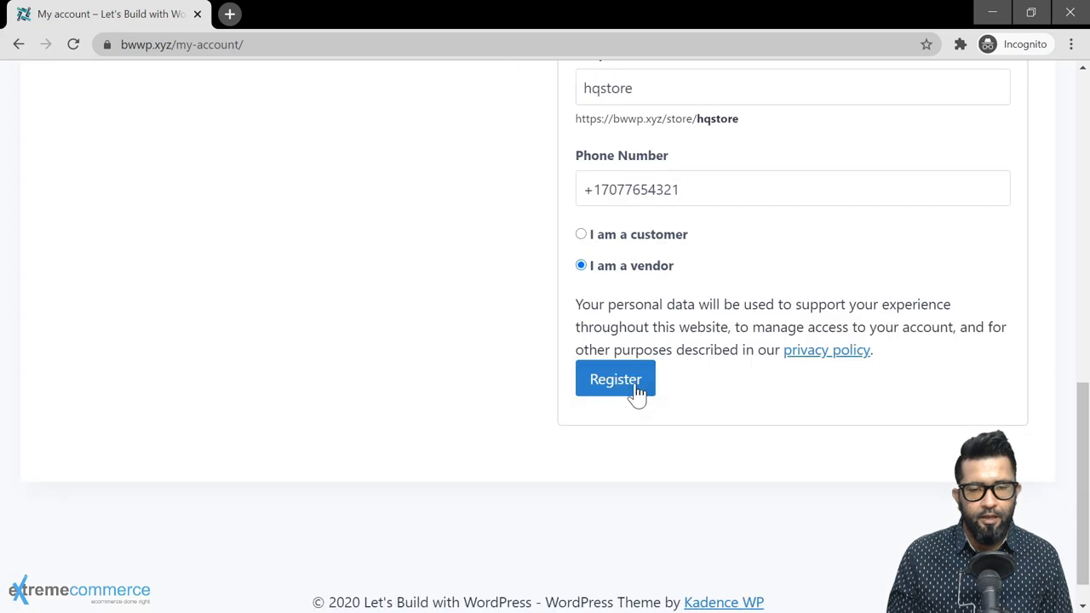
click(644, 381)
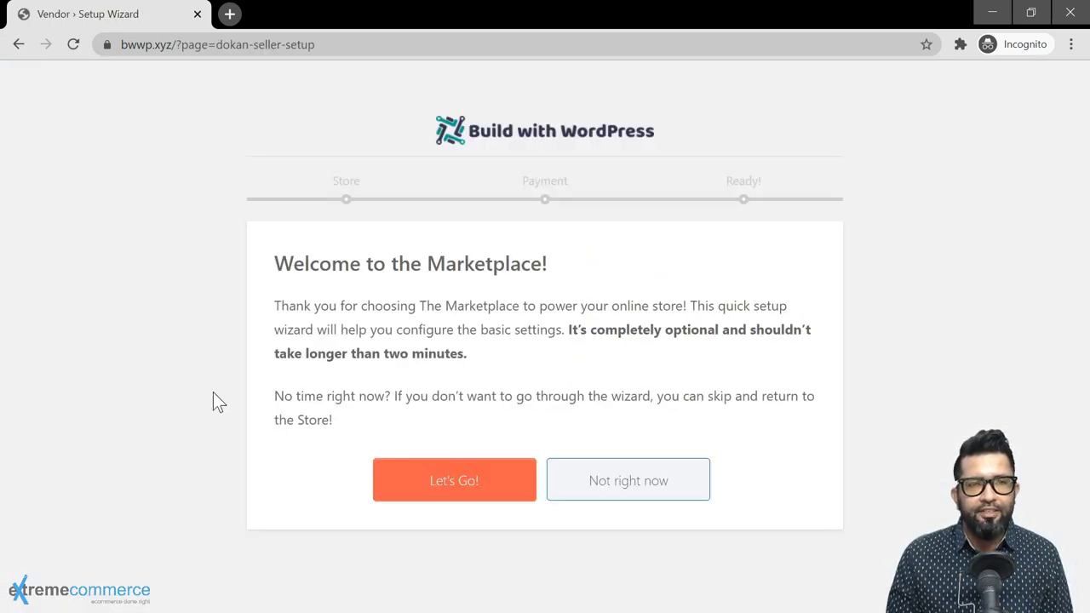
Start the vendor setup wizard, fill in the store's street, city, postal code, country and state, and continue to the payment setup
click(441, 482)
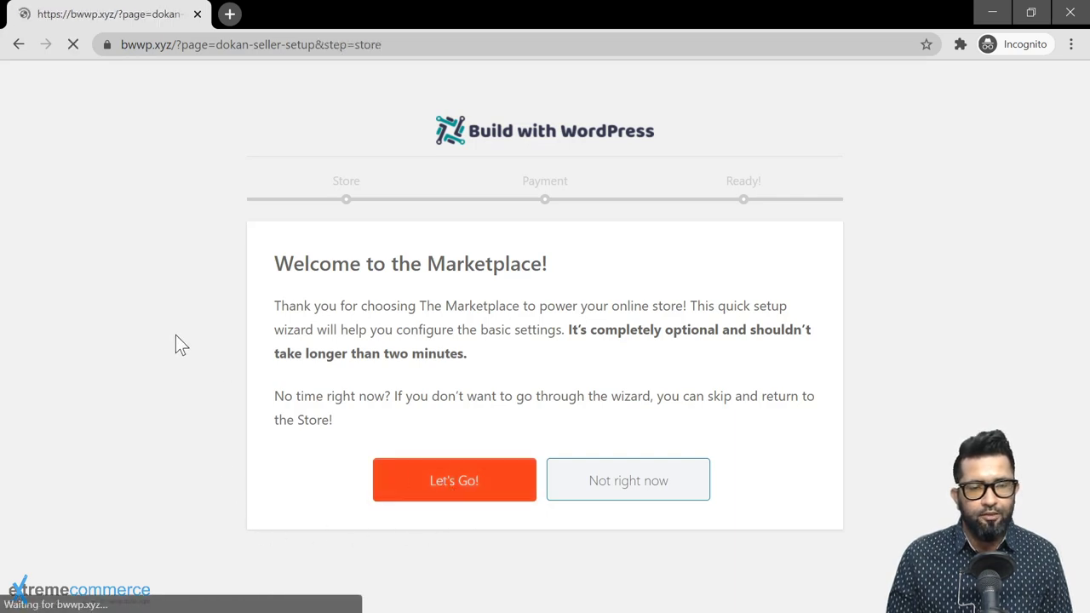
scroll(181, 271, down, 1)
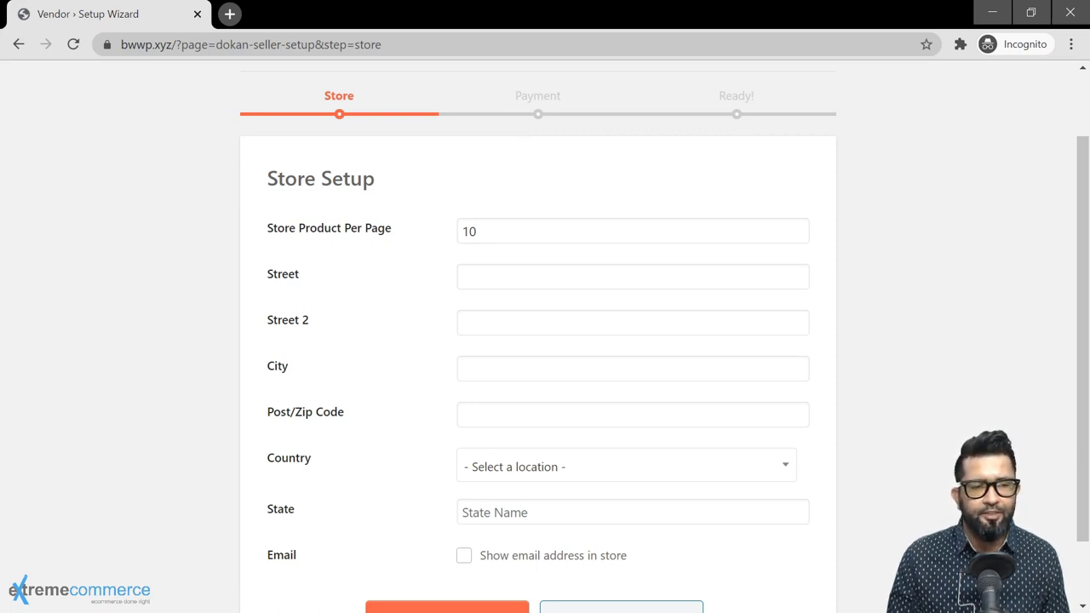
key(Tab)
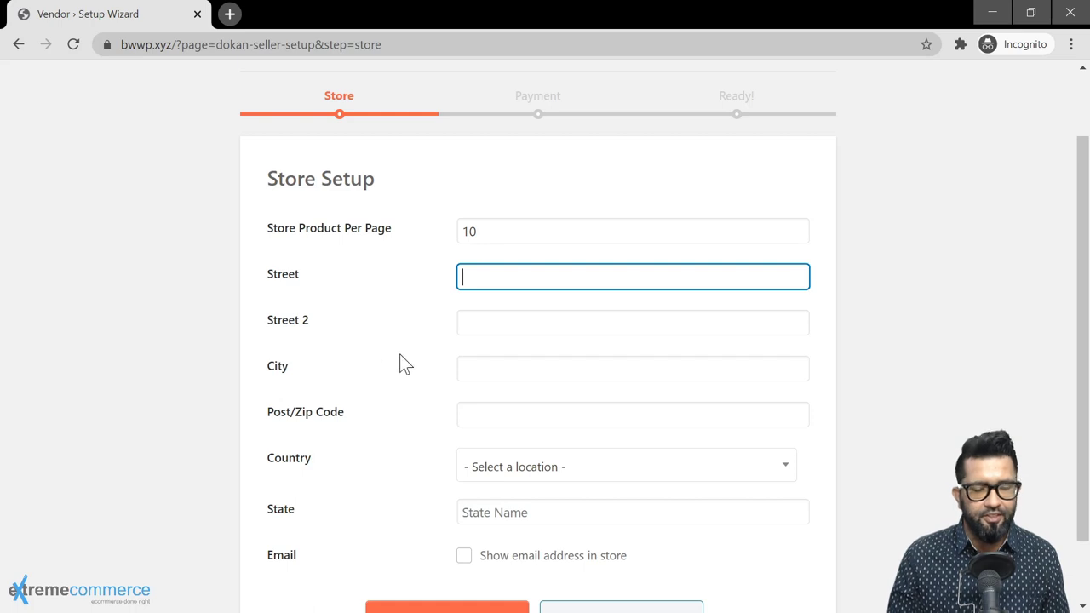
key(Down)
key(Return)
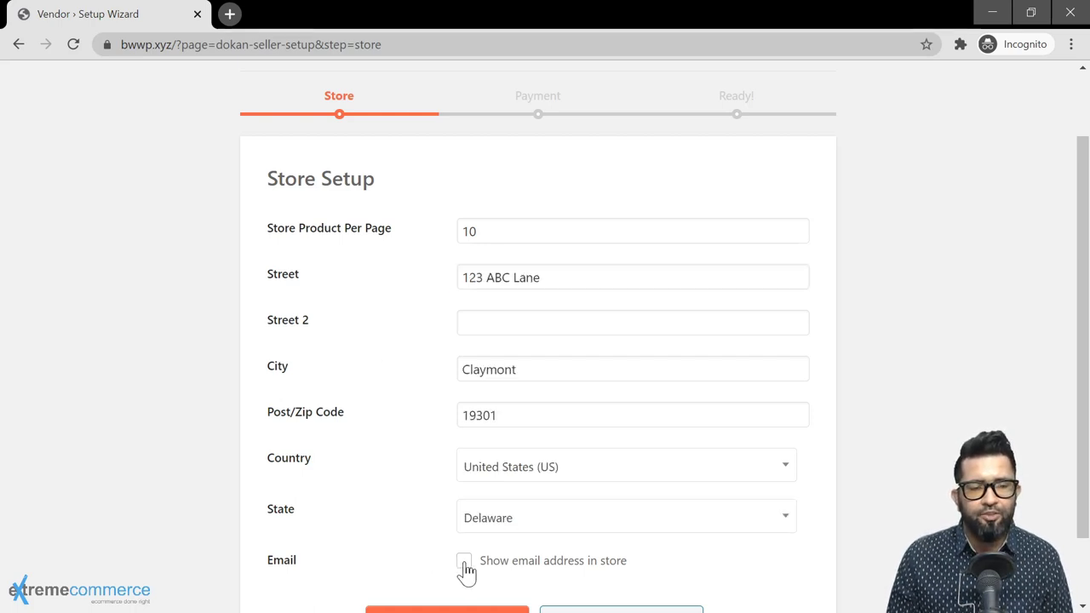
scroll(438, 540, down, 1)
click(444, 547)
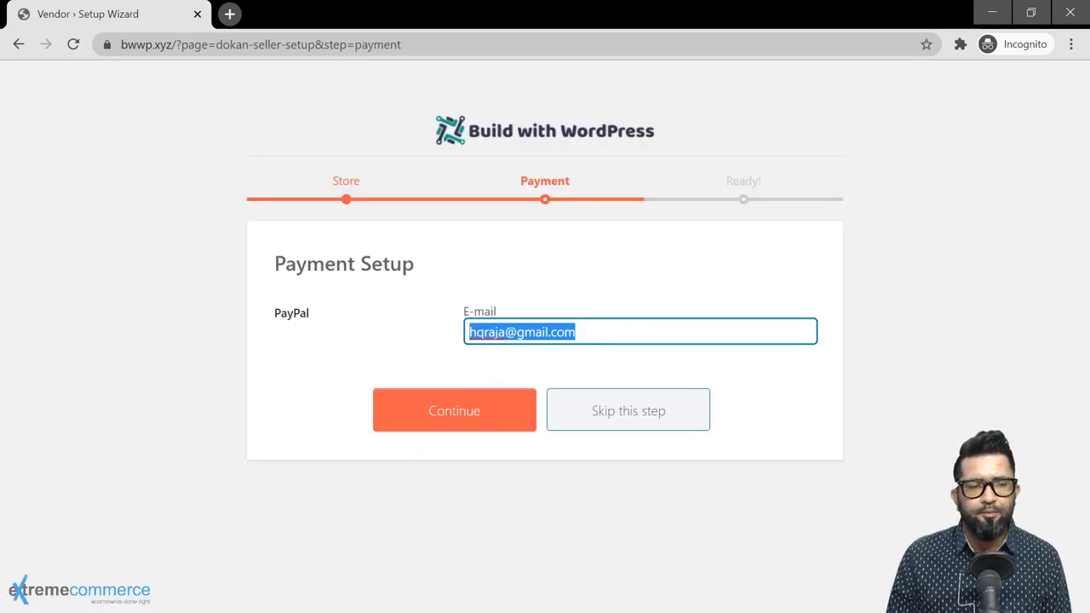
Submit the payment setup with the vendor's PayPal e-mail and go to the store dashboard
click(526, 357)
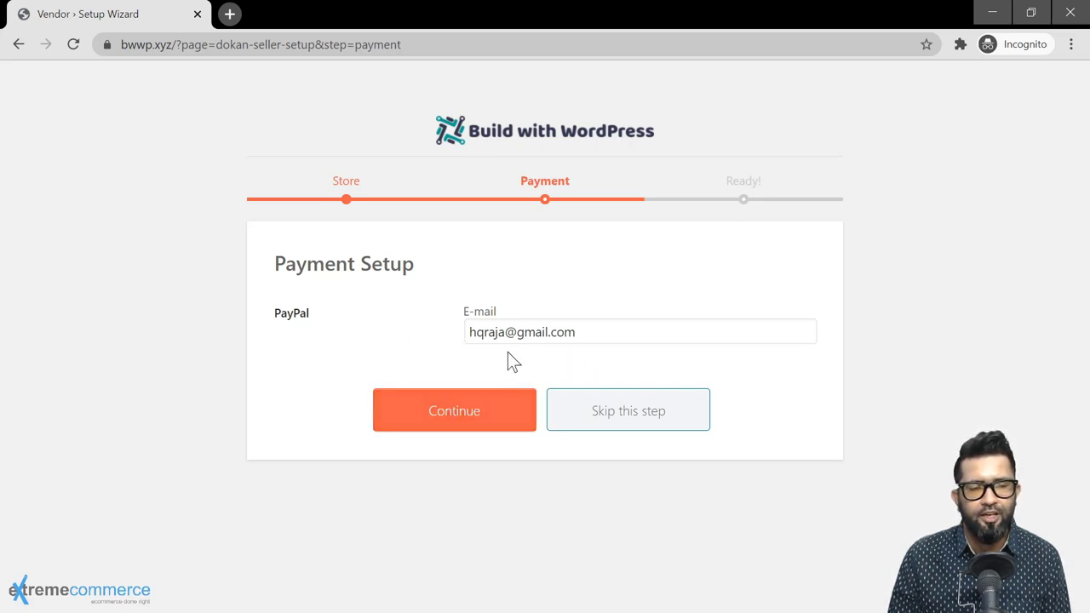
click(449, 410)
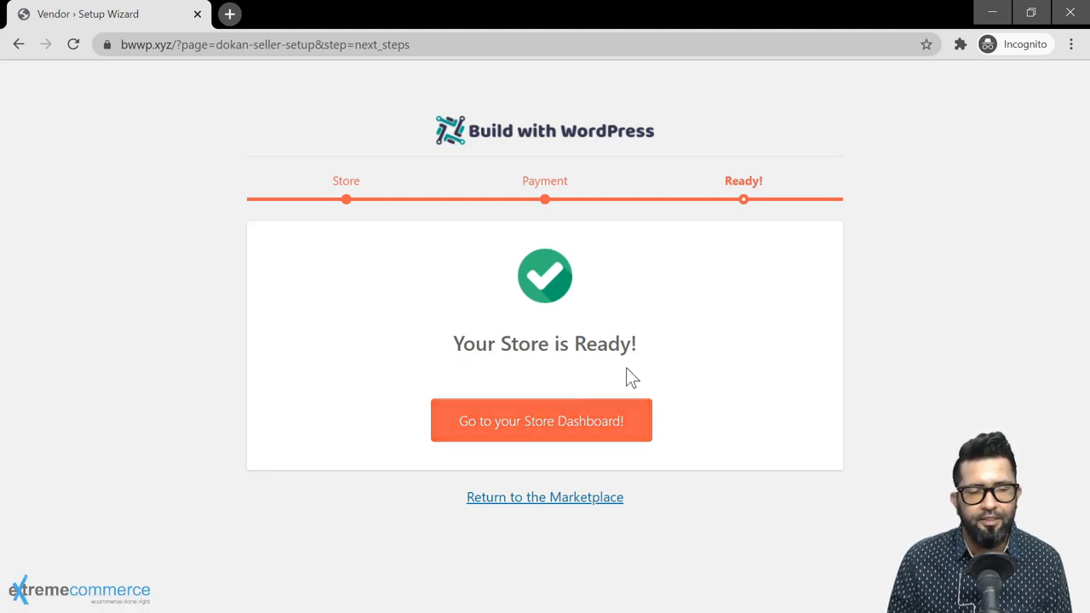
click(554, 428)
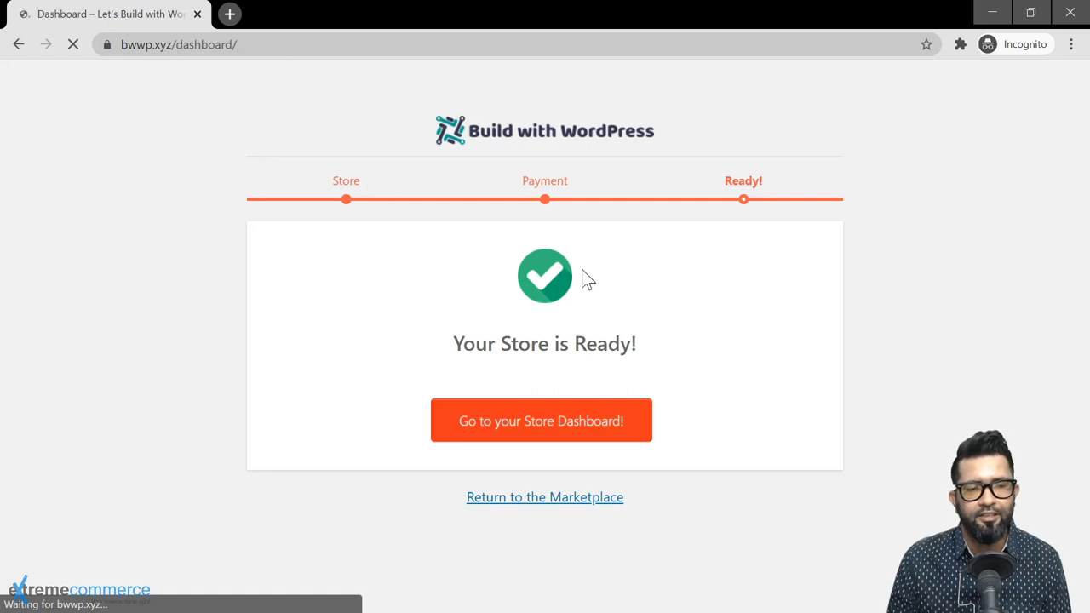
Review the sales and order overview of the vendor dashboard and its Products, Orders and Withdraw pages
scroll(356, 315, down, 2)
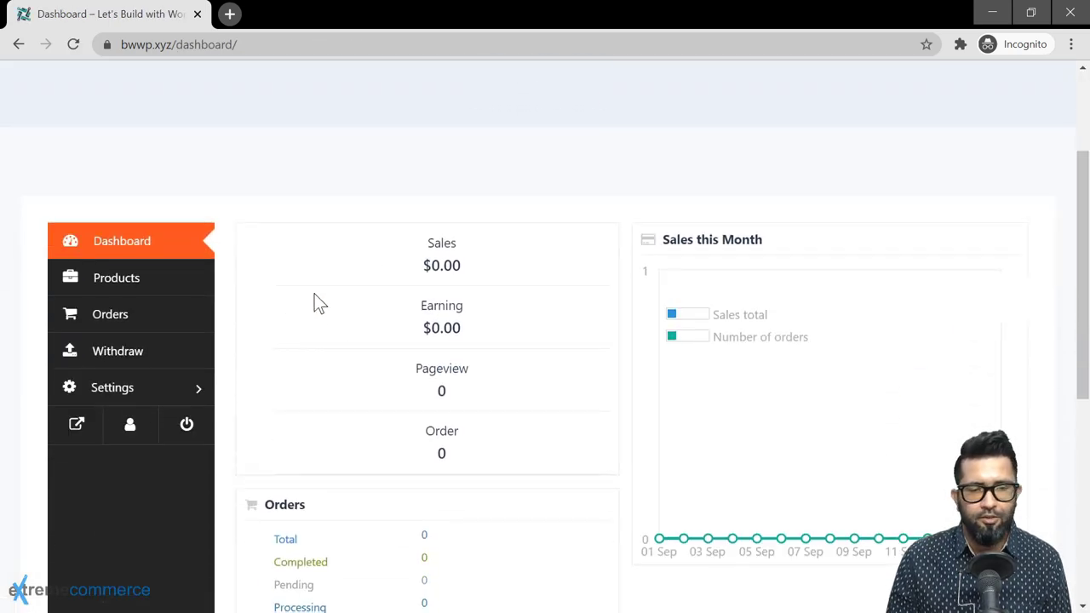
scroll(345, 288, down, 1)
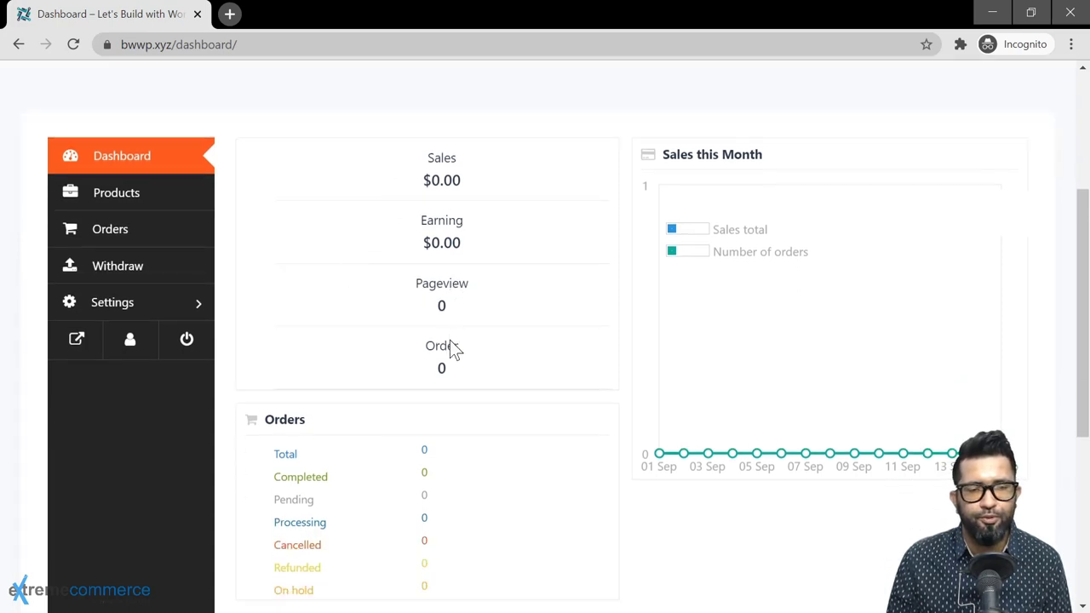
scroll(493, 397, down, 1)
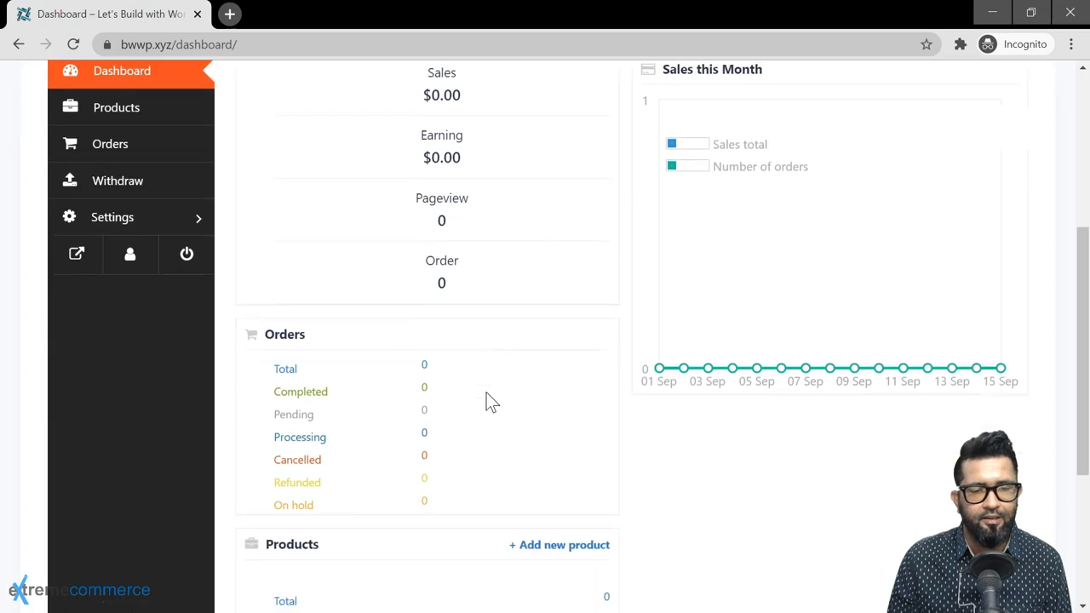
scroll(490, 401, down, 3)
scroll(486, 401, up, 5)
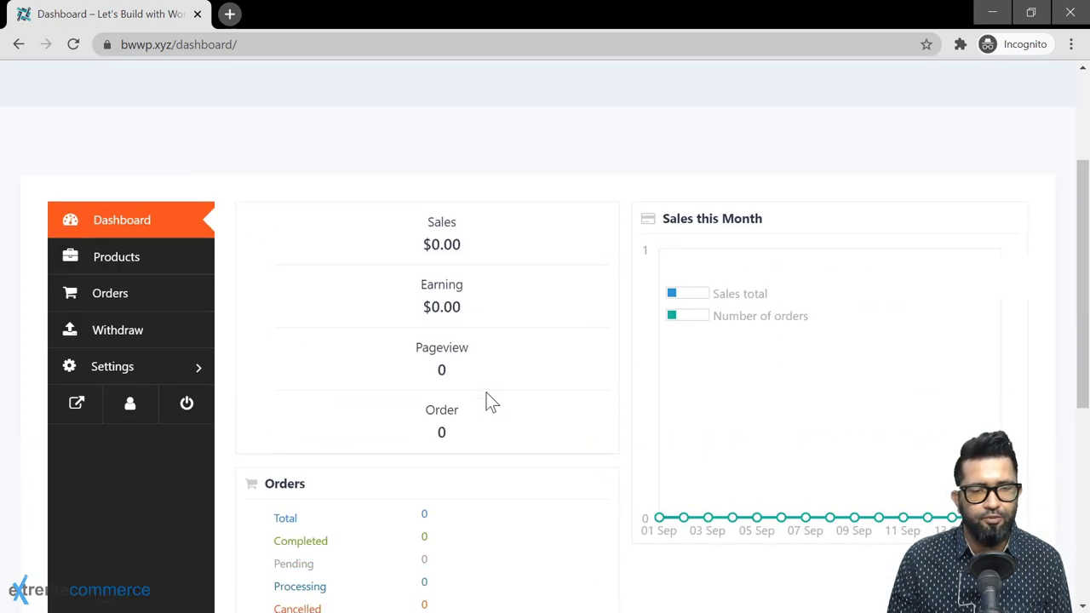
click(129, 269)
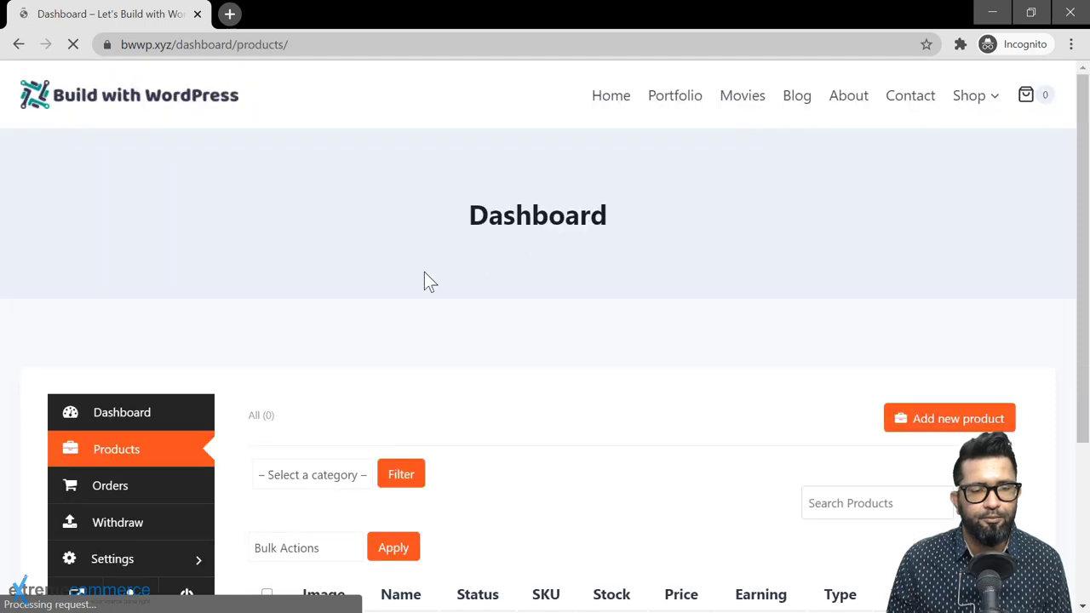
scroll(418, 298, down, 3)
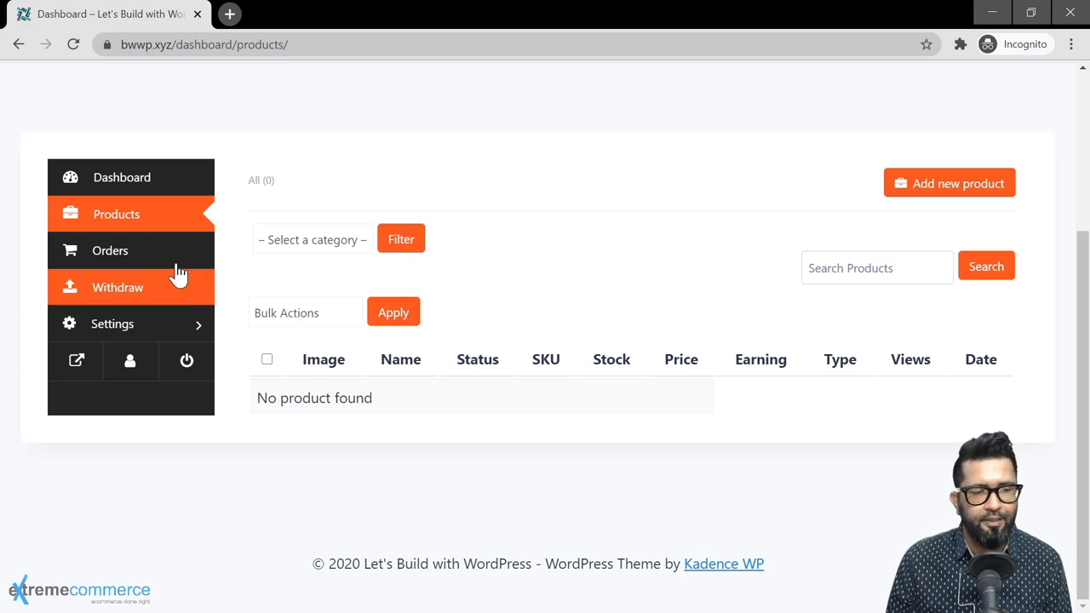
click(126, 255)
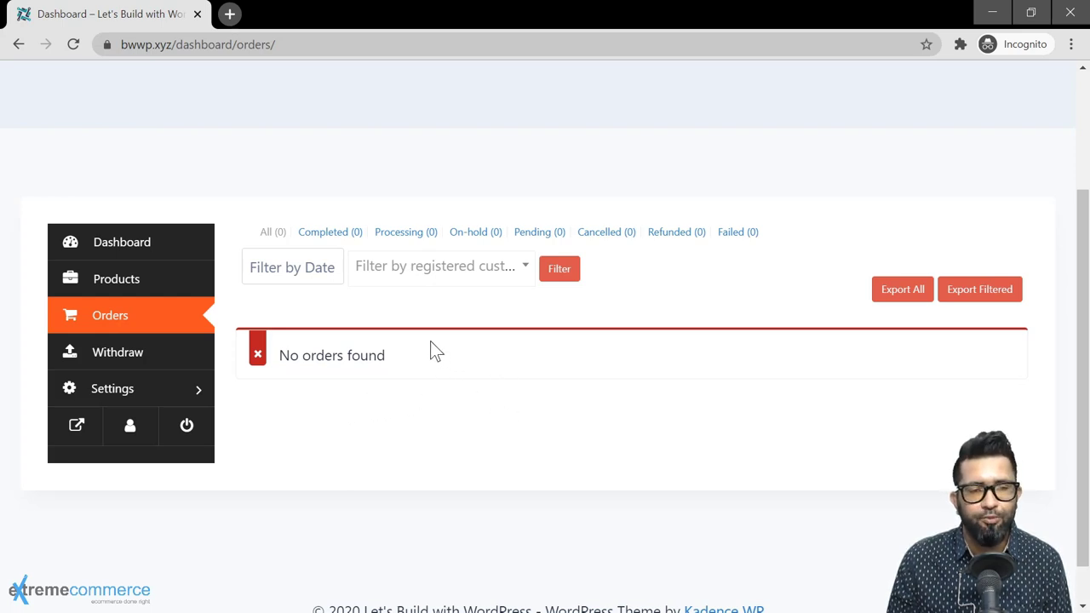
click(104, 353)
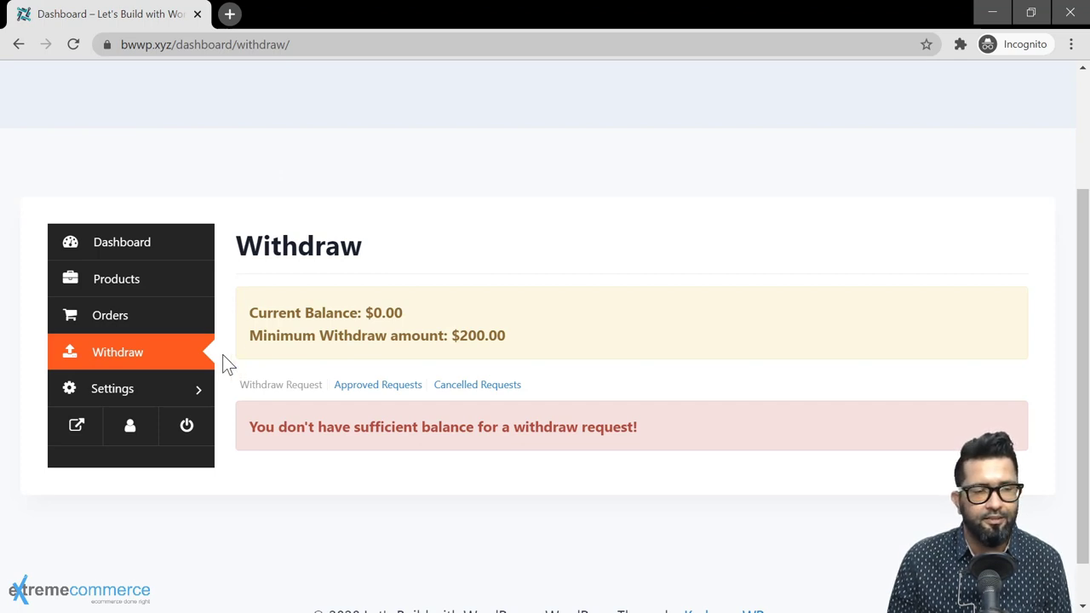
Open the vendor's store settings and enable showing terms and conditions on the store page
click(153, 394)
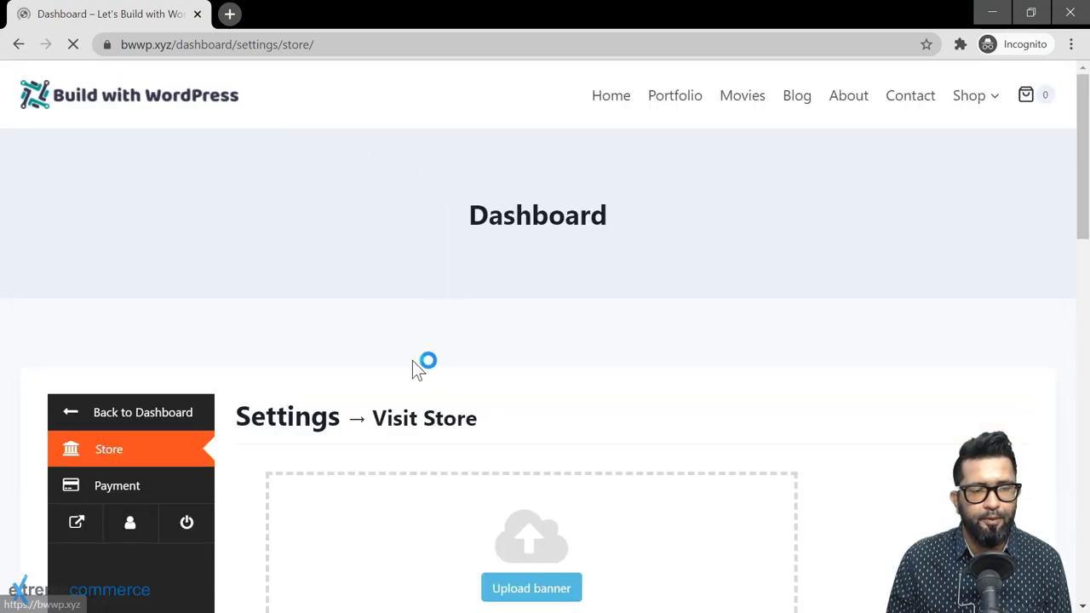
scroll(416, 368, down, 4)
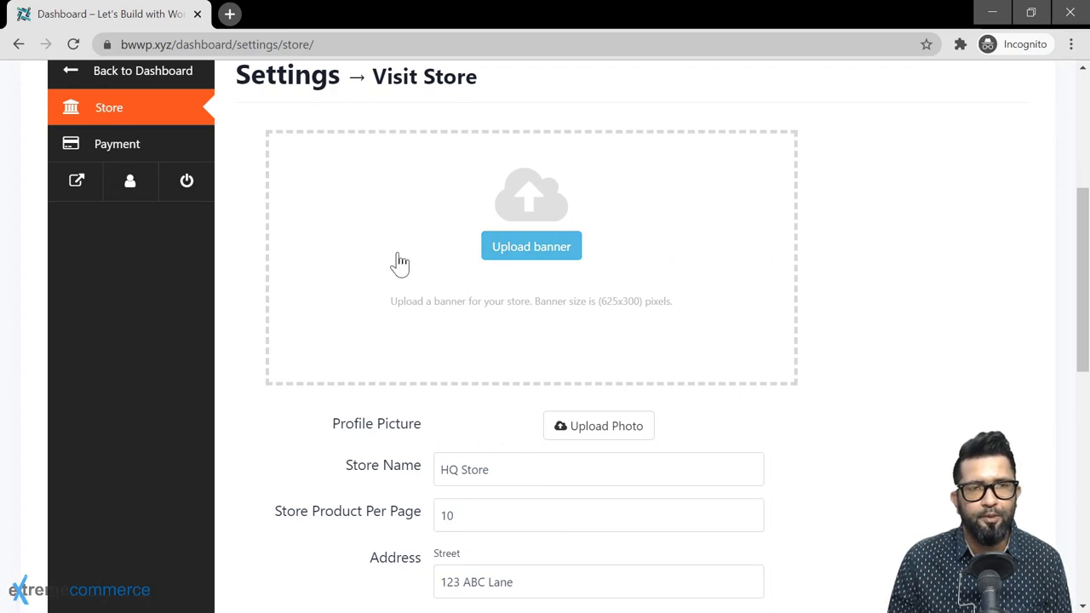
scroll(451, 298, down, 1)
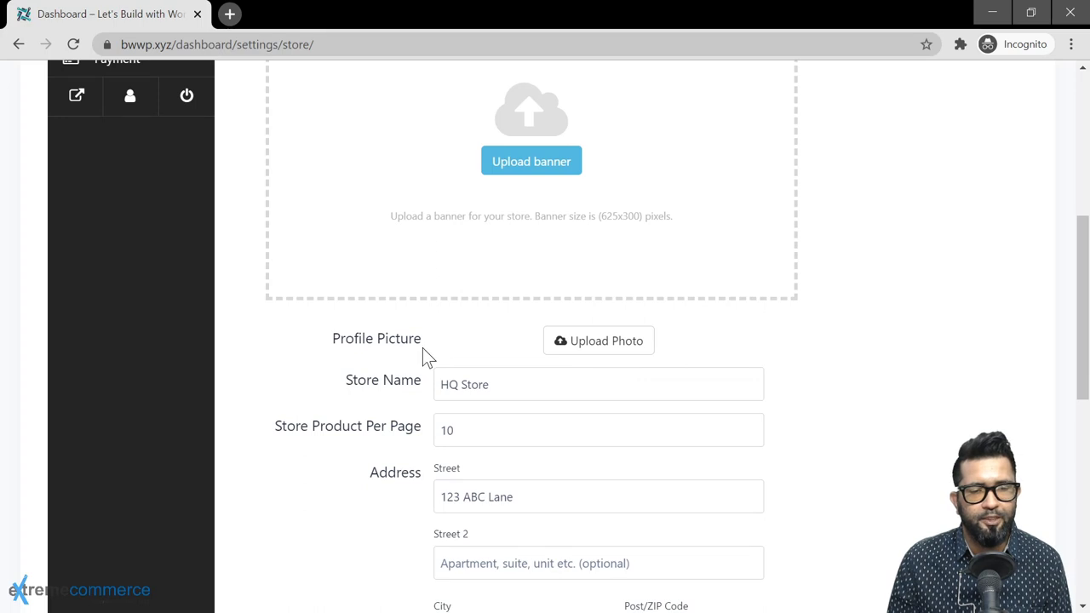
scroll(423, 347, down, 2)
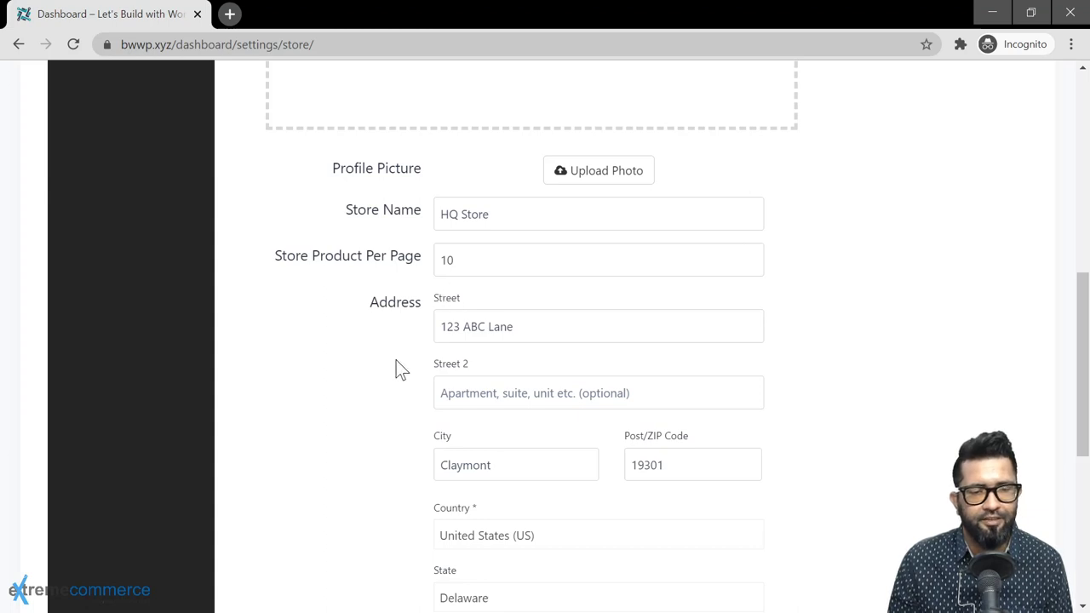
scroll(399, 357, down, 1)
scroll(584, 301, down, 2)
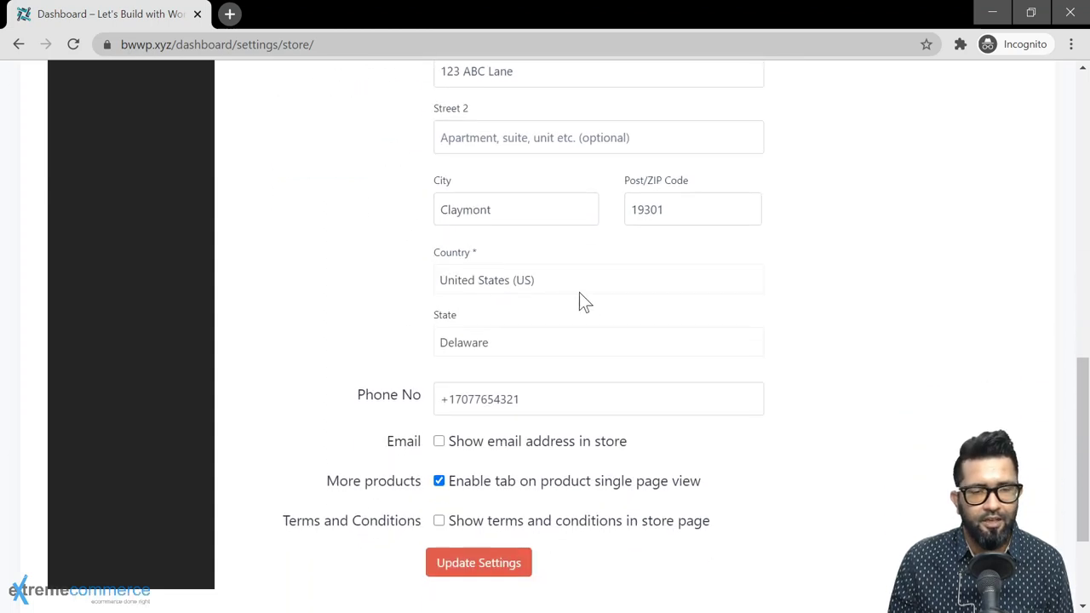
scroll(385, 368, down, 1)
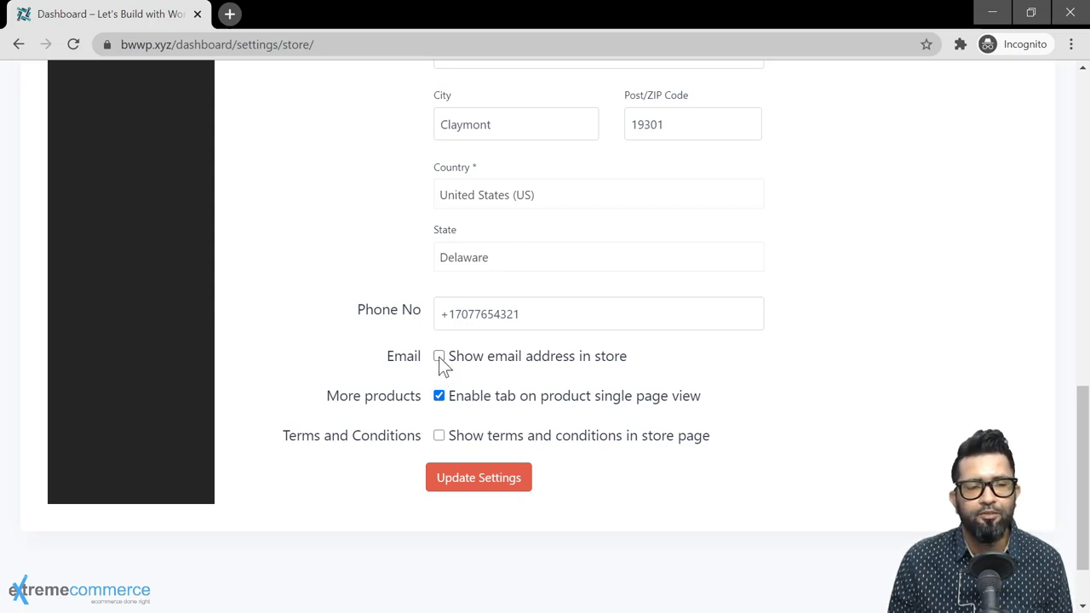
click(439, 436)
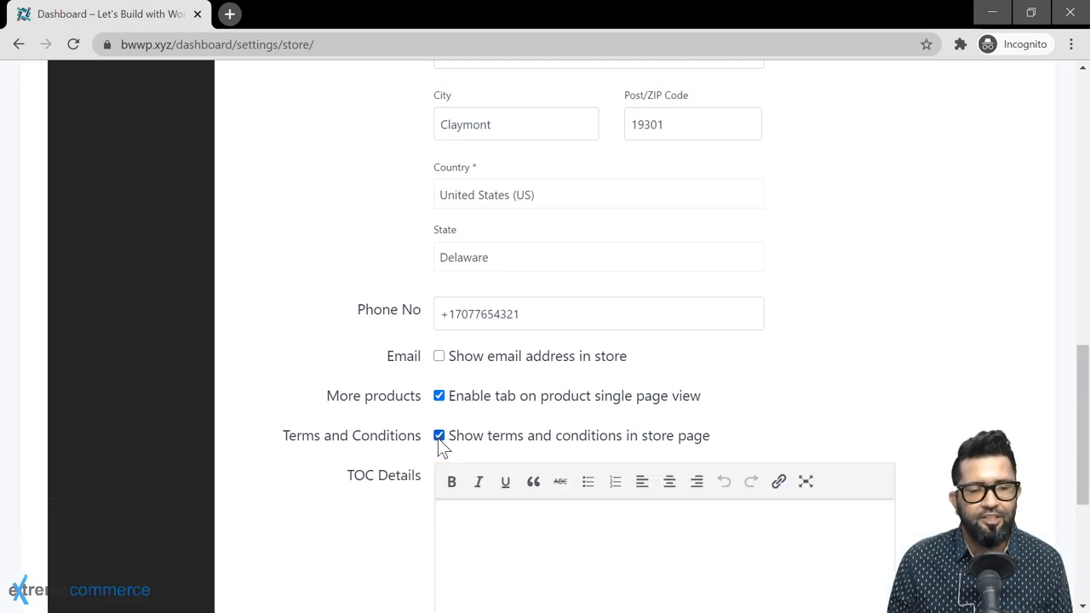
Check the TOC Details editor and turn off showing terms and conditions on the store page
scroll(386, 500, down, 2)
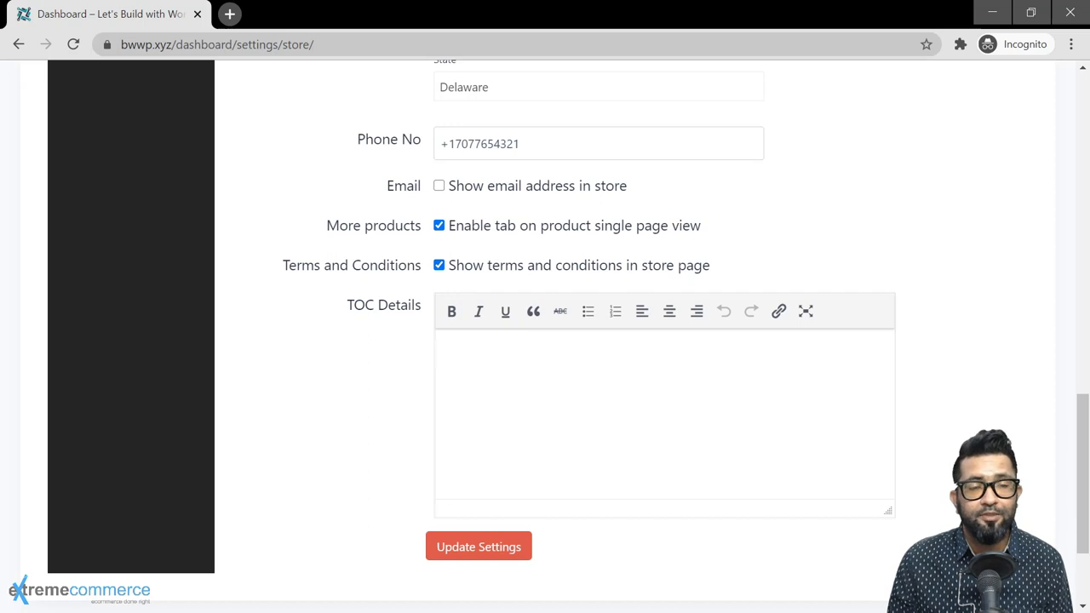
click(445, 352)
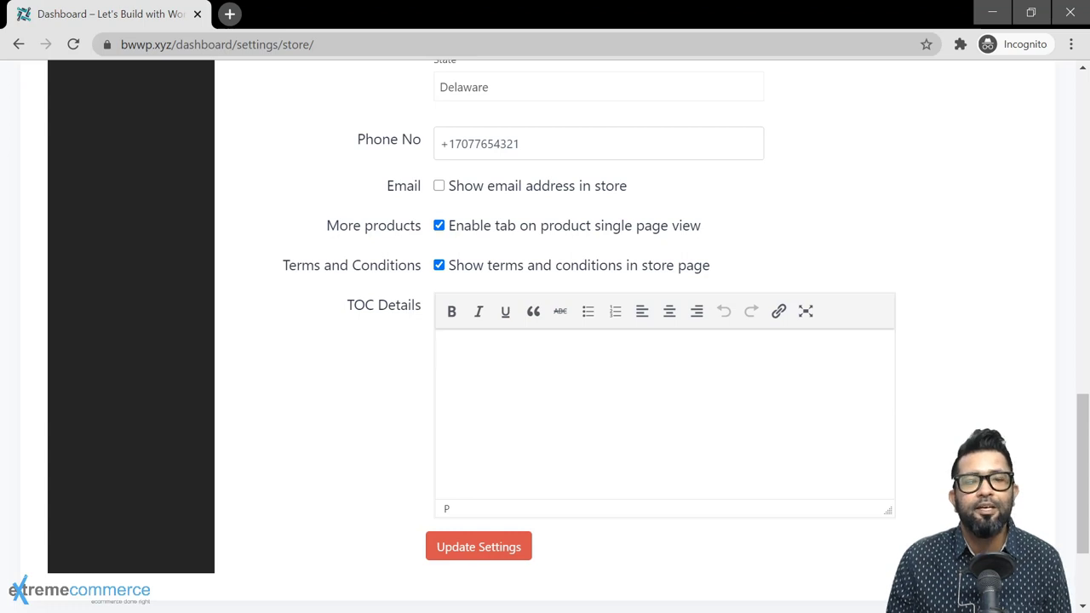
scroll(378, 350, down, 2)
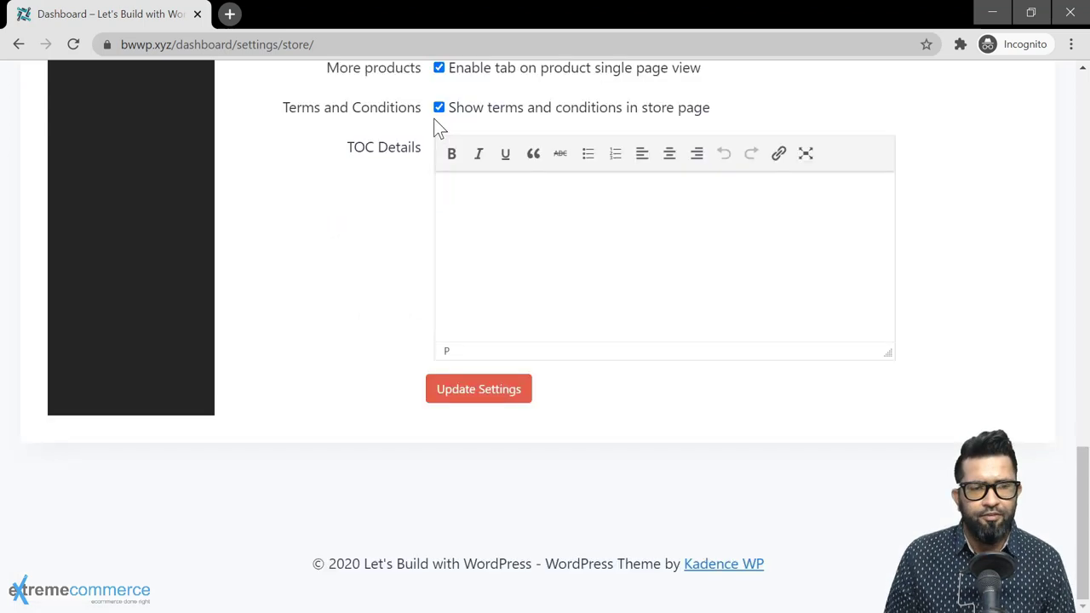
click(439, 108)
Upload a banner image for the vendor's store and crop it into place
scroll(376, 254, up, 7)
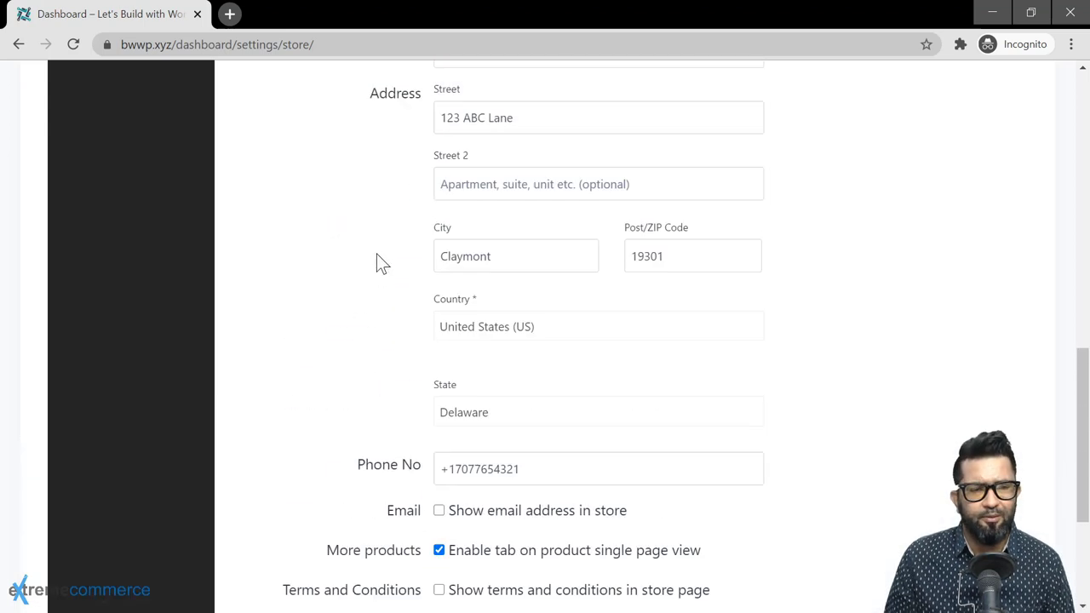
scroll(511, 256, up, 1)
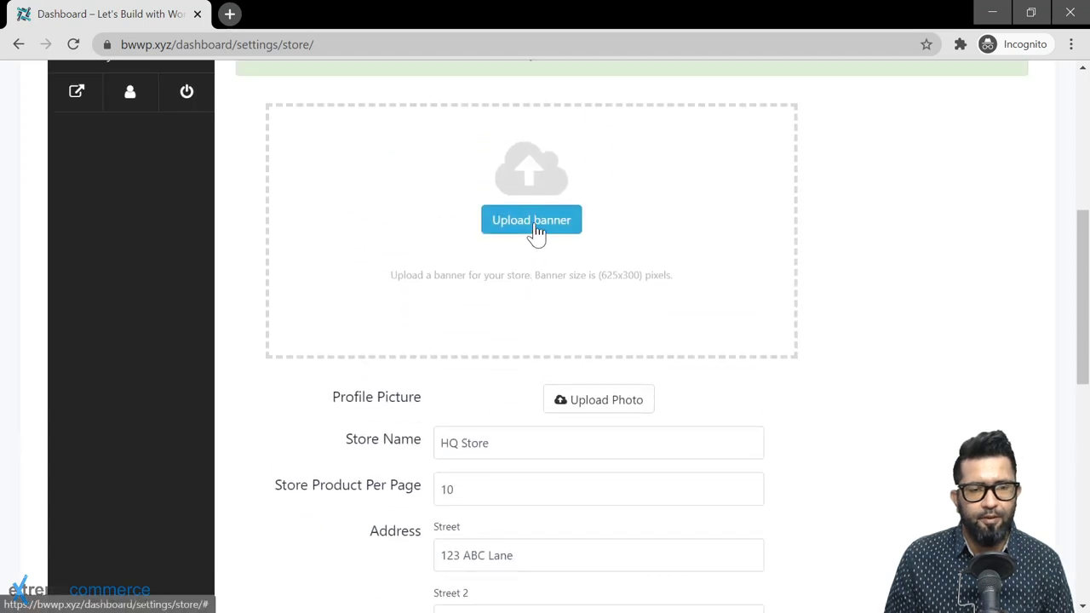
click(534, 224)
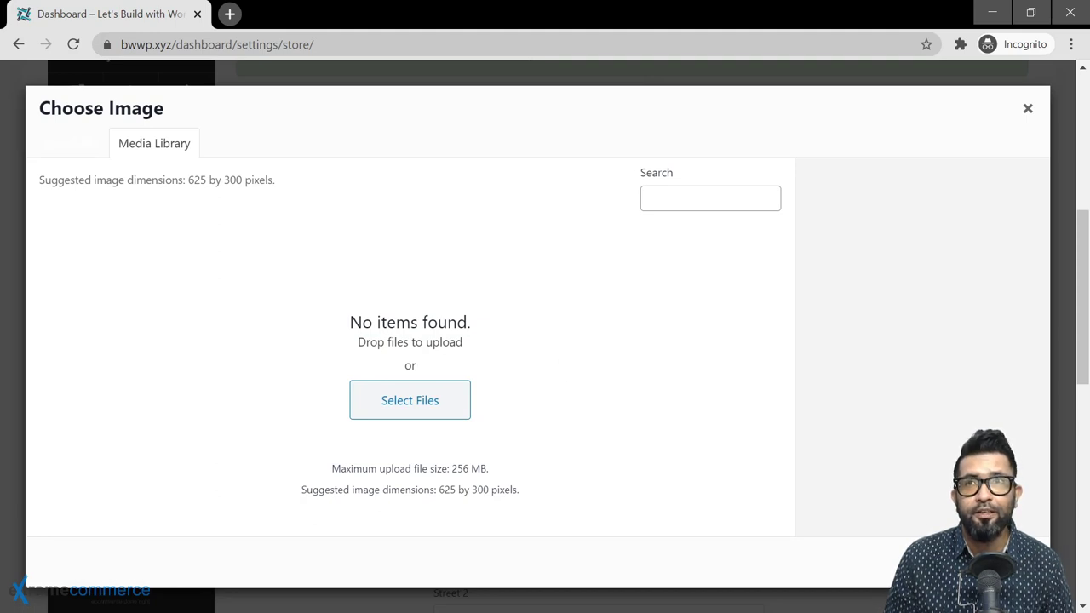
click(988, 563)
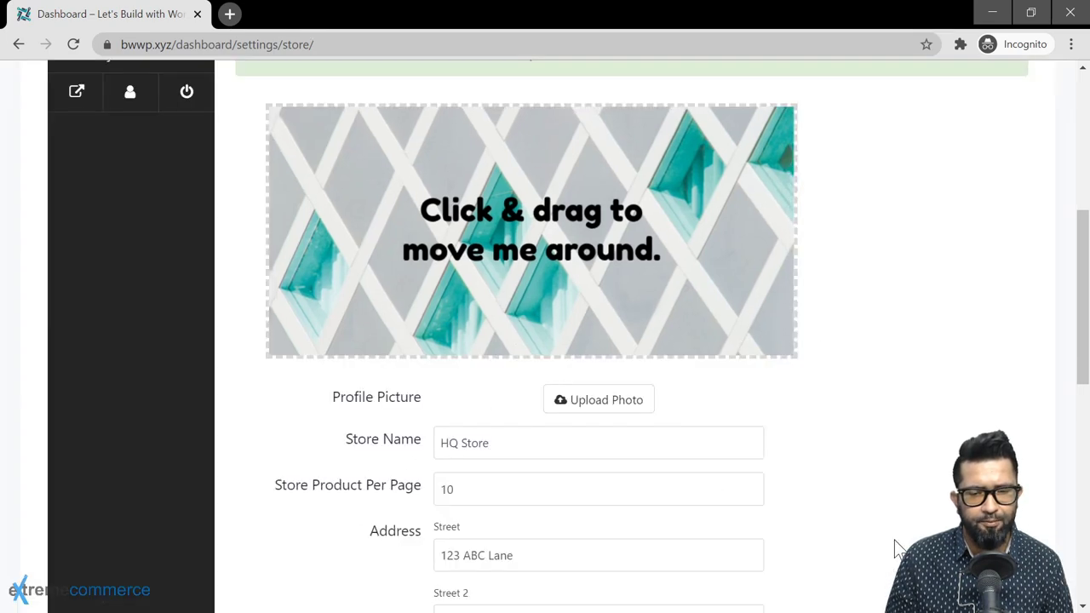
click(885, 566)
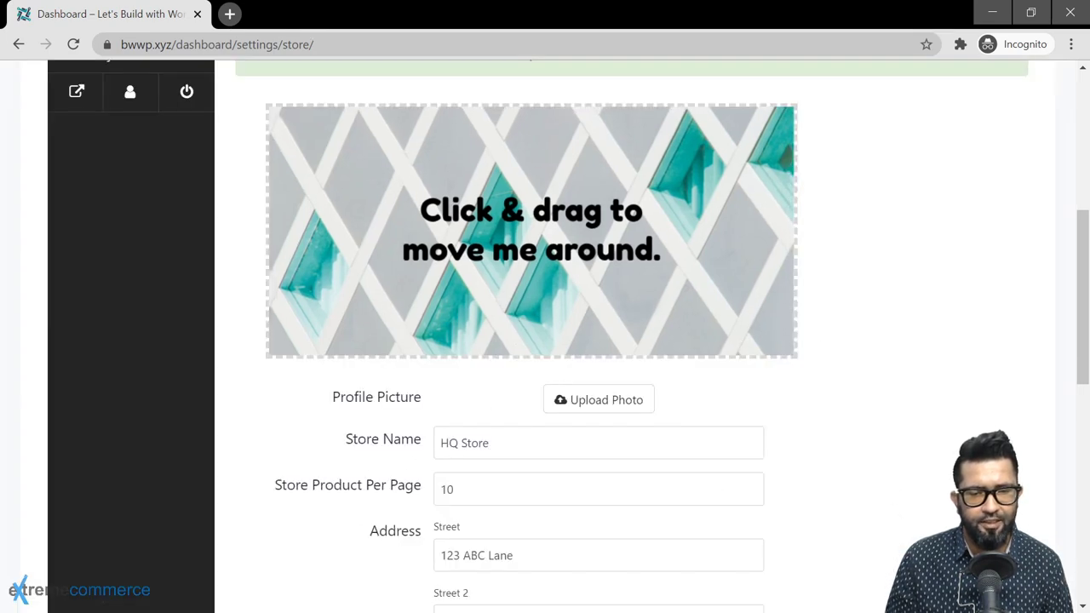
Upload BWWP-Icon.png as the store's profile picture, crop it, and save the store settings
click(603, 402)
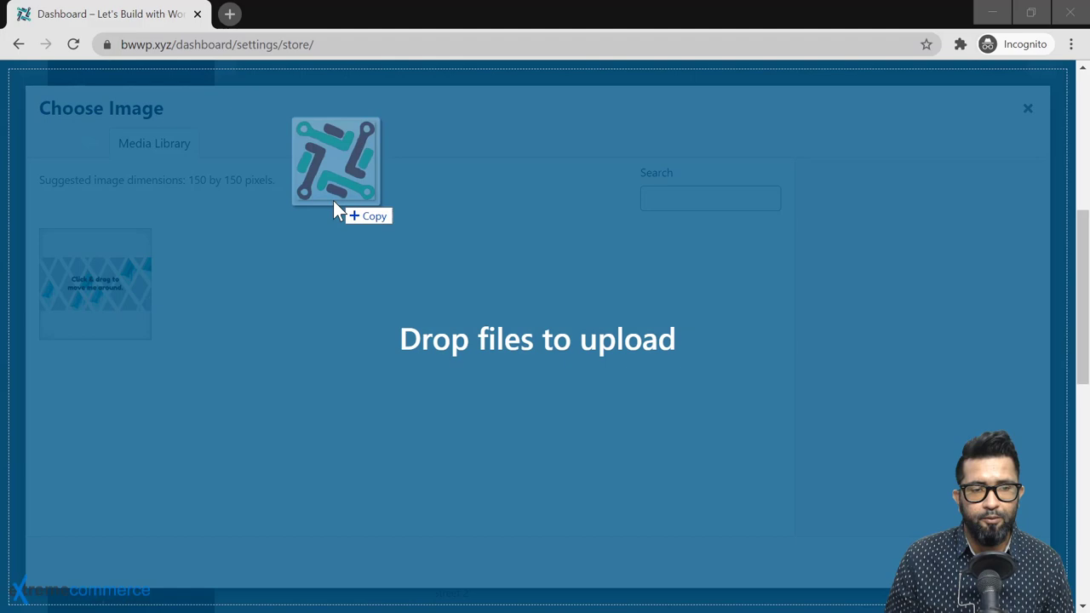
drag(333, 200, 246, 307)
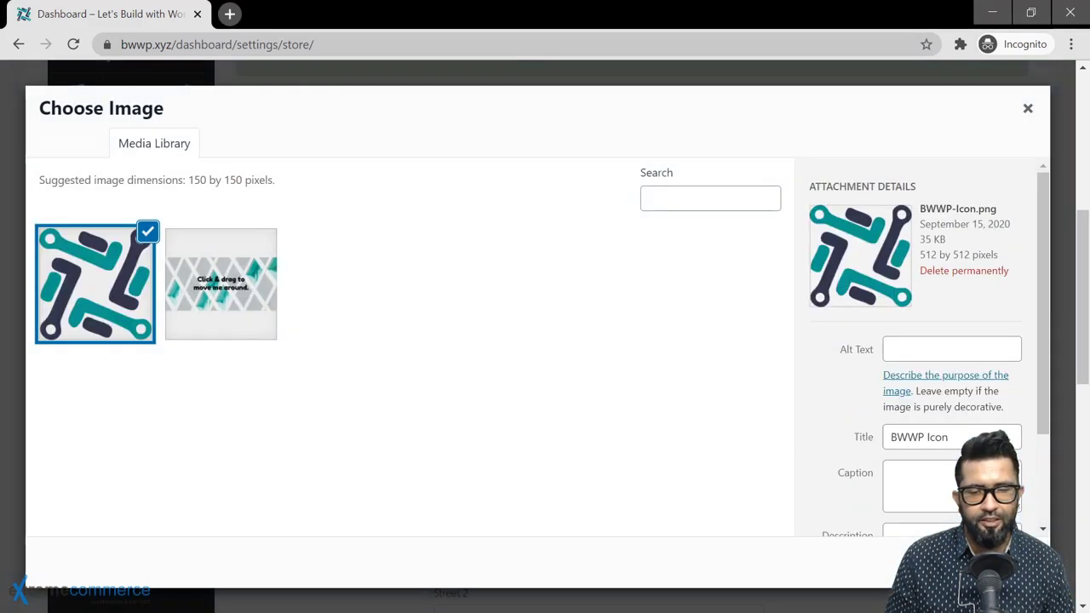
click(1005, 562)
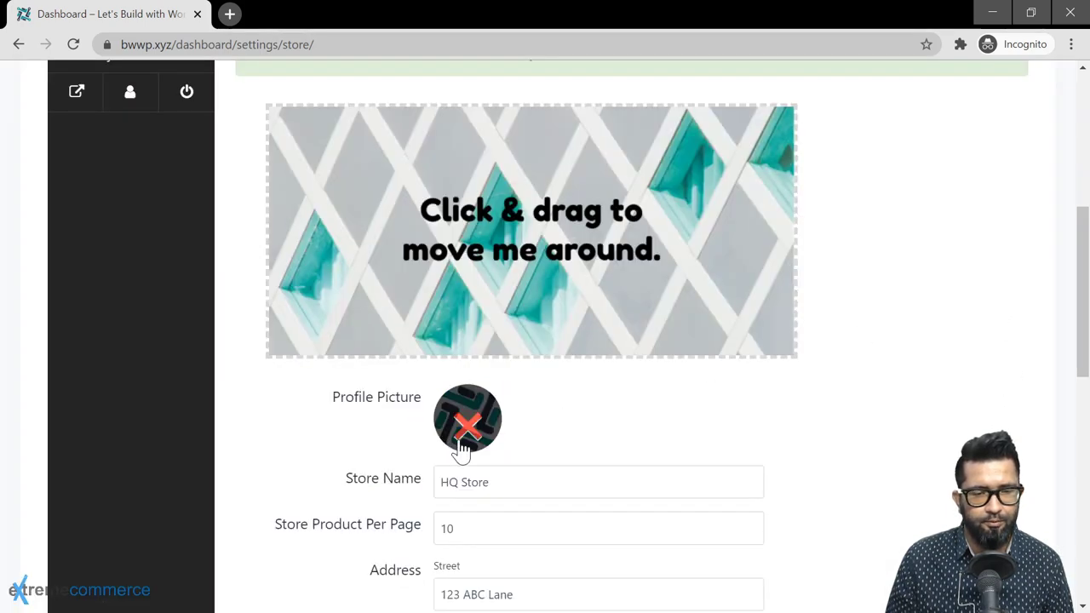
mouse_move(451, 291)
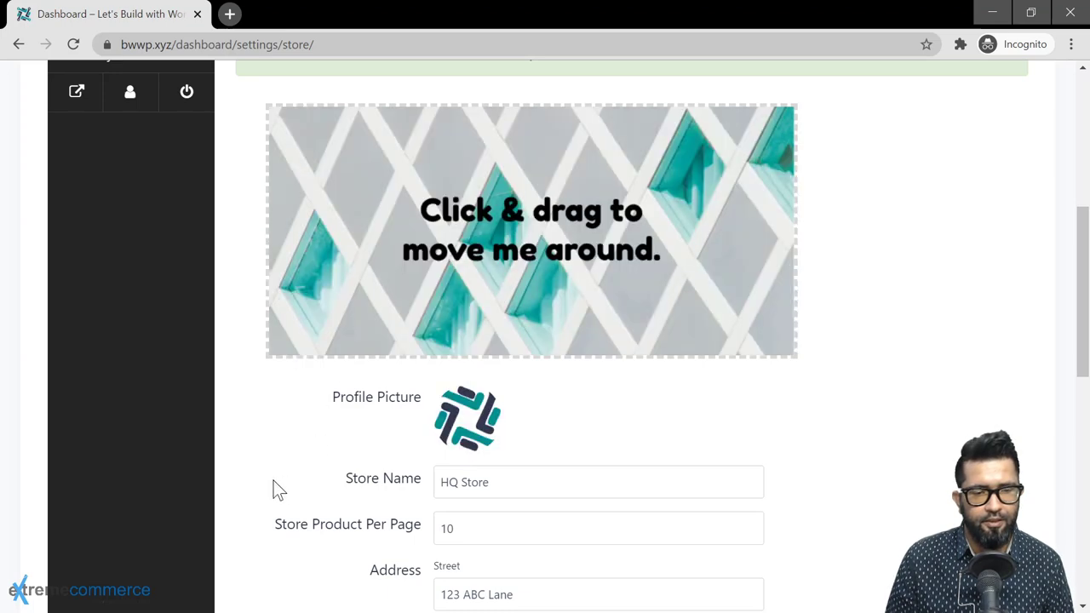
scroll(263, 481, down, 8)
click(467, 439)
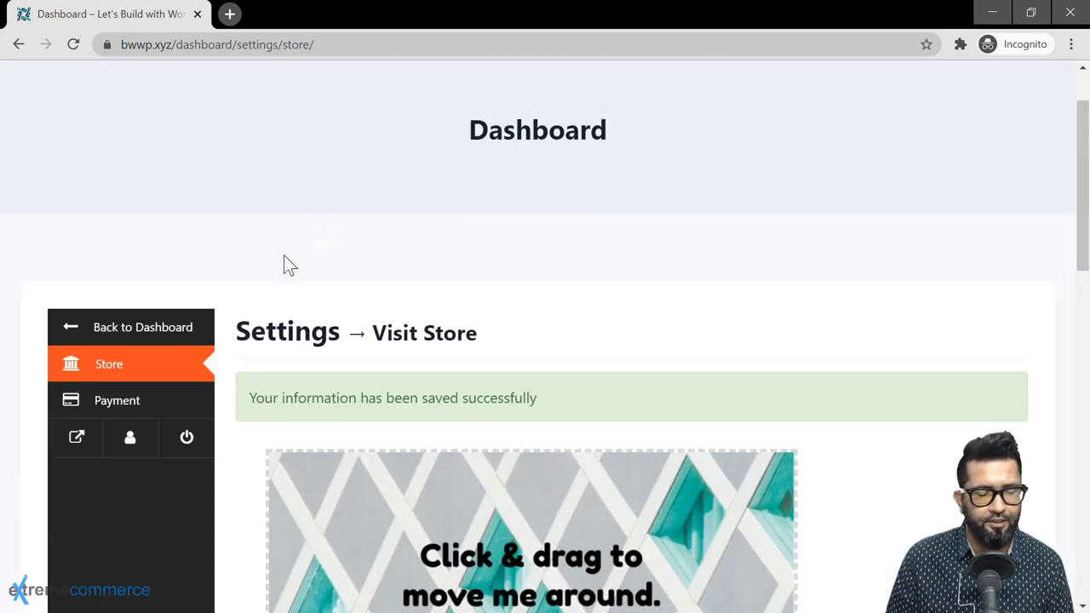
Open the vendor's public store page in a new tab and review its banner, profile picture, contact details and products area
right_click(75, 438)
click(104, 445)
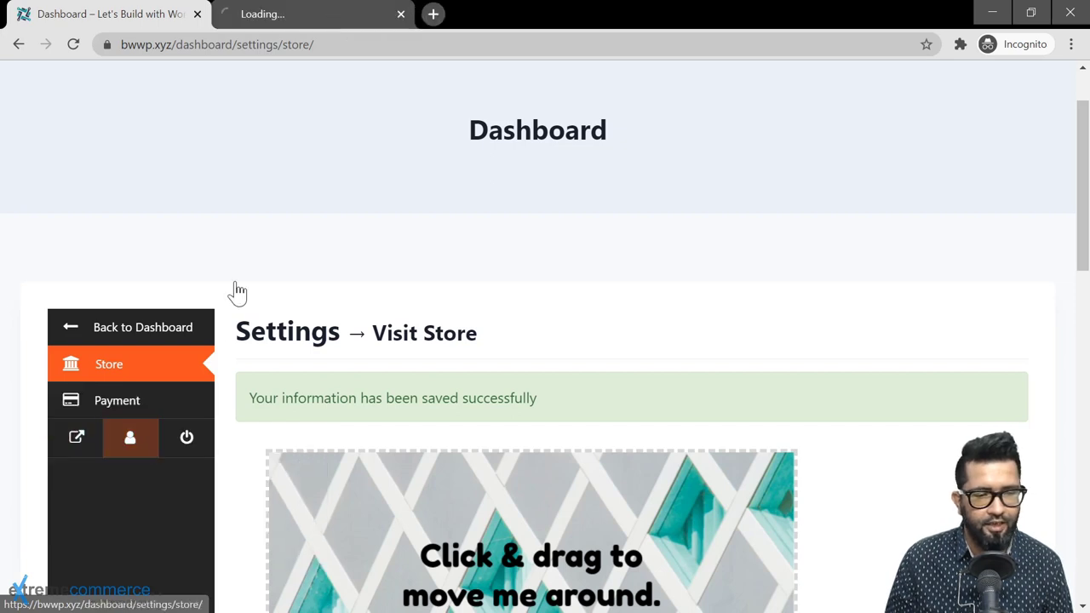
click(292, 17)
scroll(806, 202, down, 2)
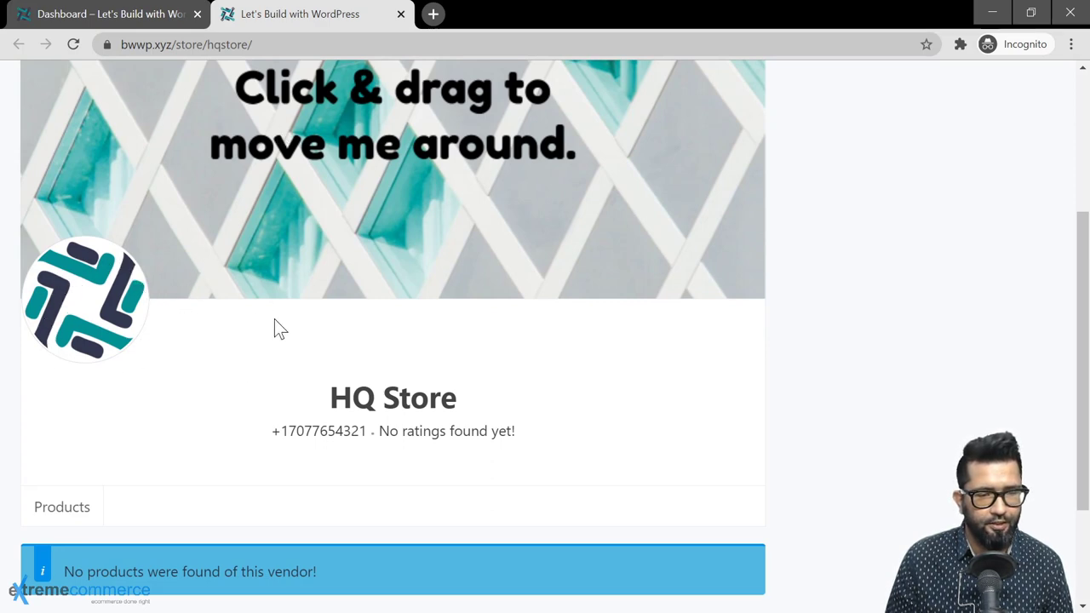
scroll(239, 366, down, 2)
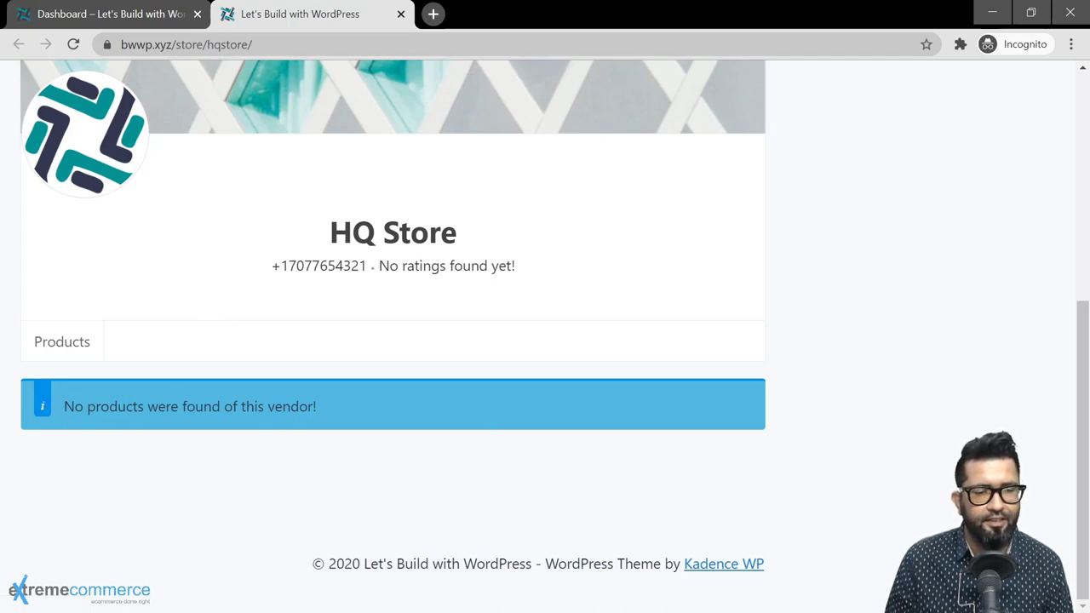
scroll(501, 317, up, 5)
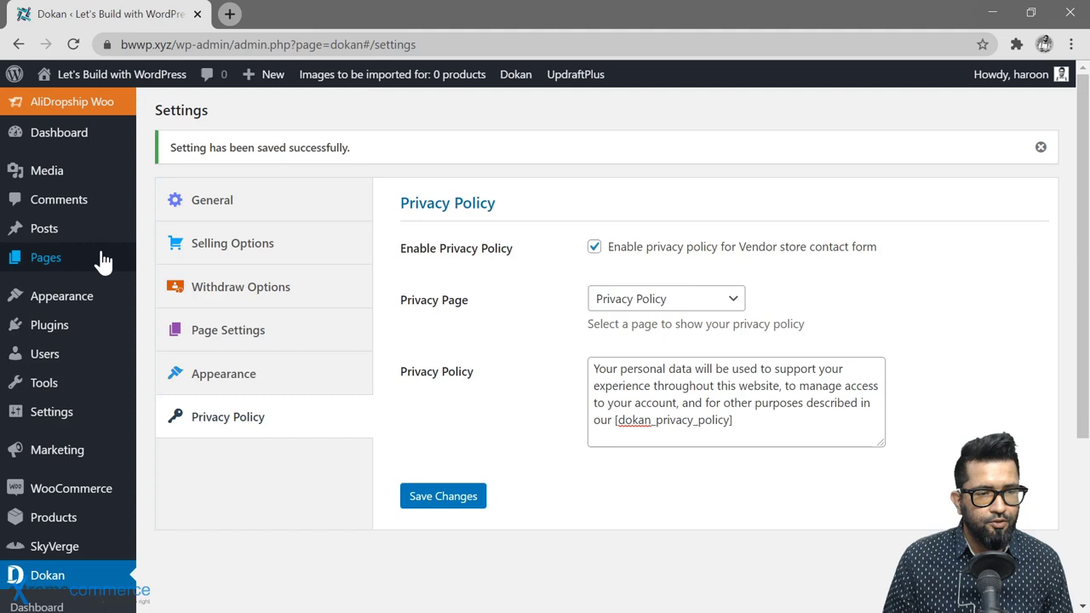
In the WordPress admin window, list all pages and view the Store List page in a new tab
mouse_move(80, 257)
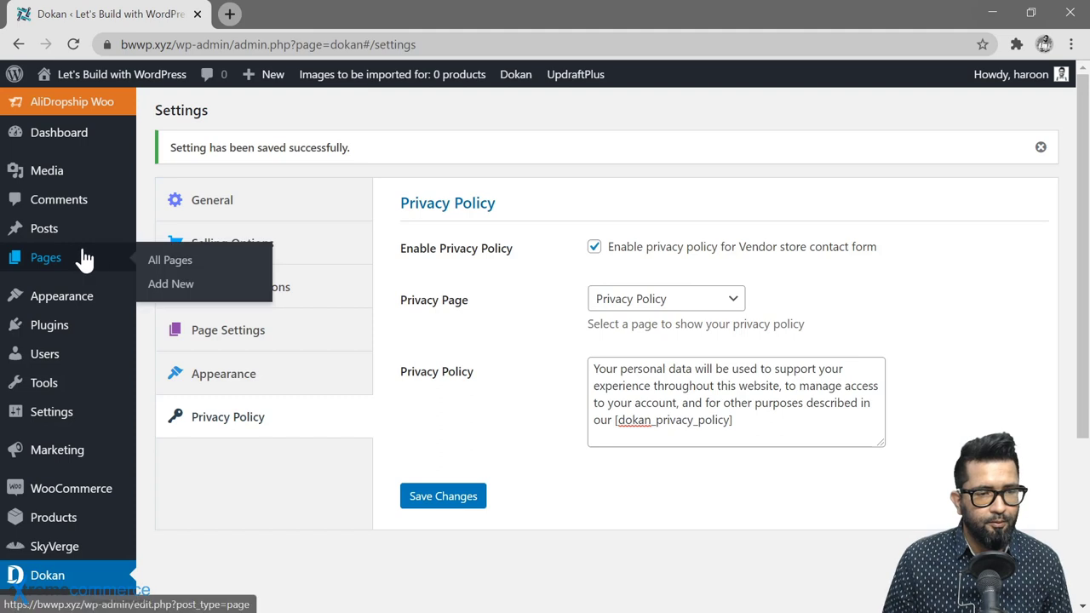
click(170, 260)
scroll(403, 296, down, 3)
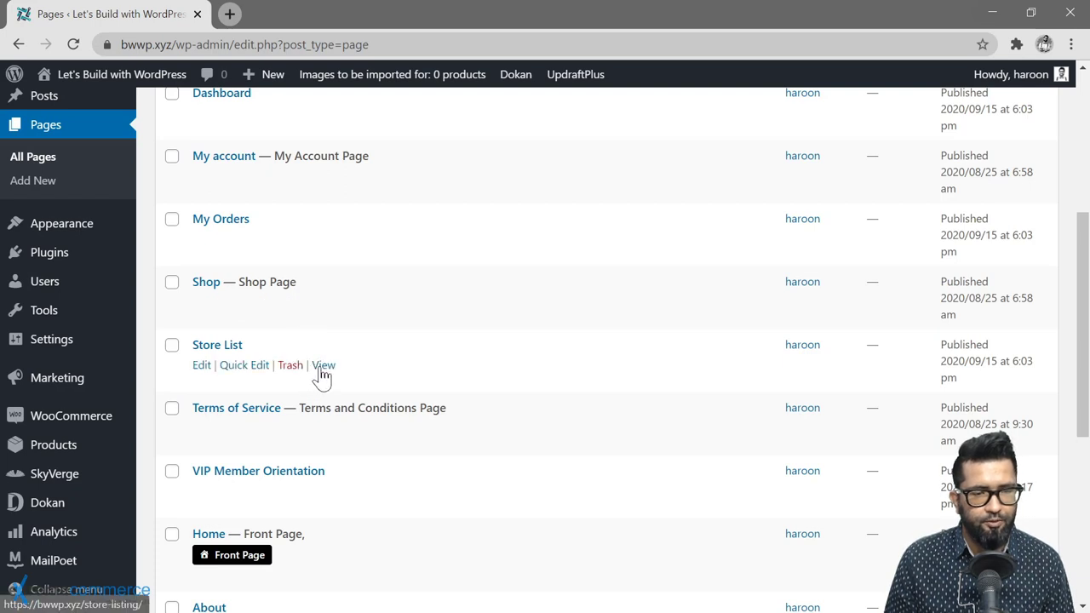
right_click(322, 375)
click(341, 378)
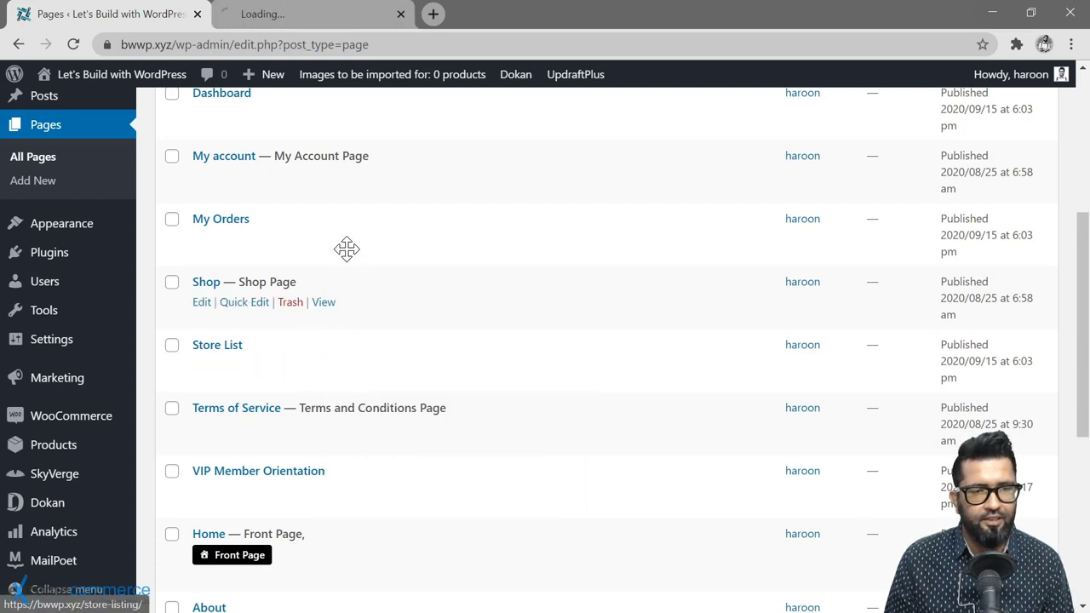
click(321, 17)
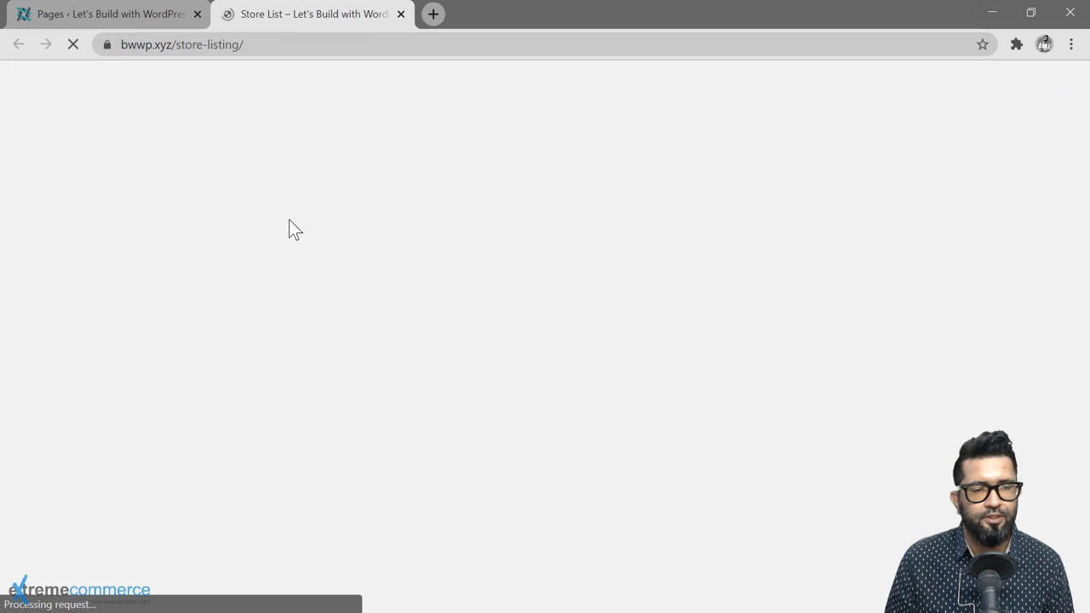
Examine the store listing and show its vendor search filter
scroll(511, 386, down, 4)
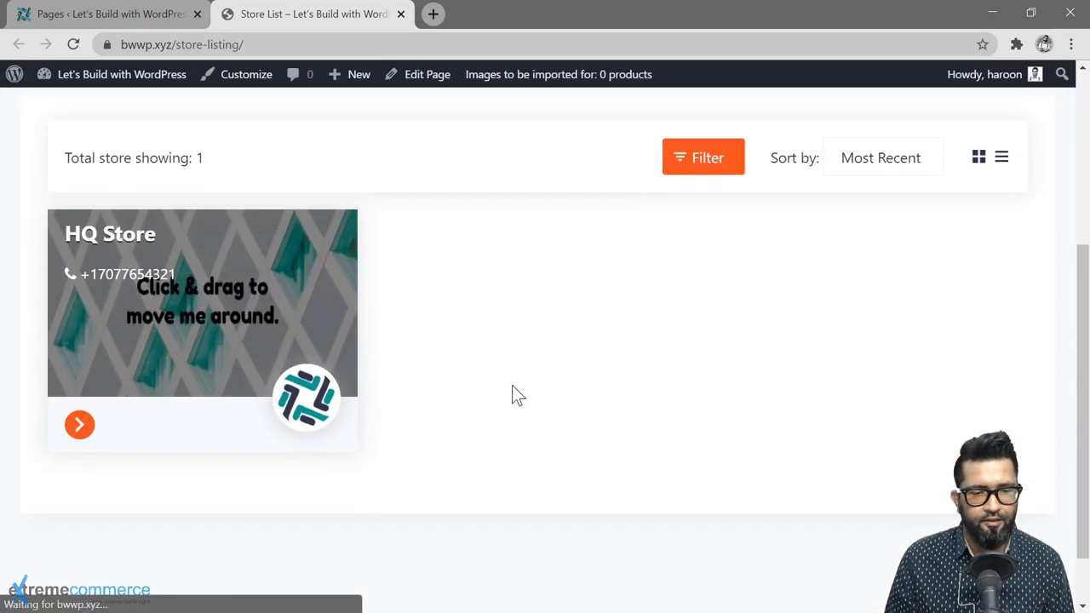
scroll(512, 385, down, 1)
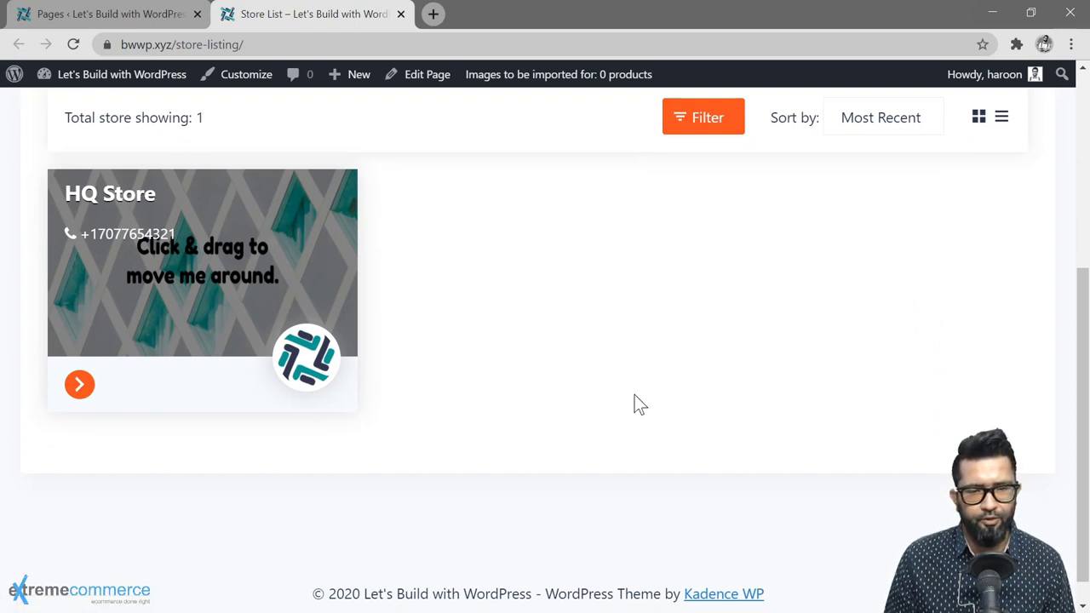
scroll(750, 312, up, 2)
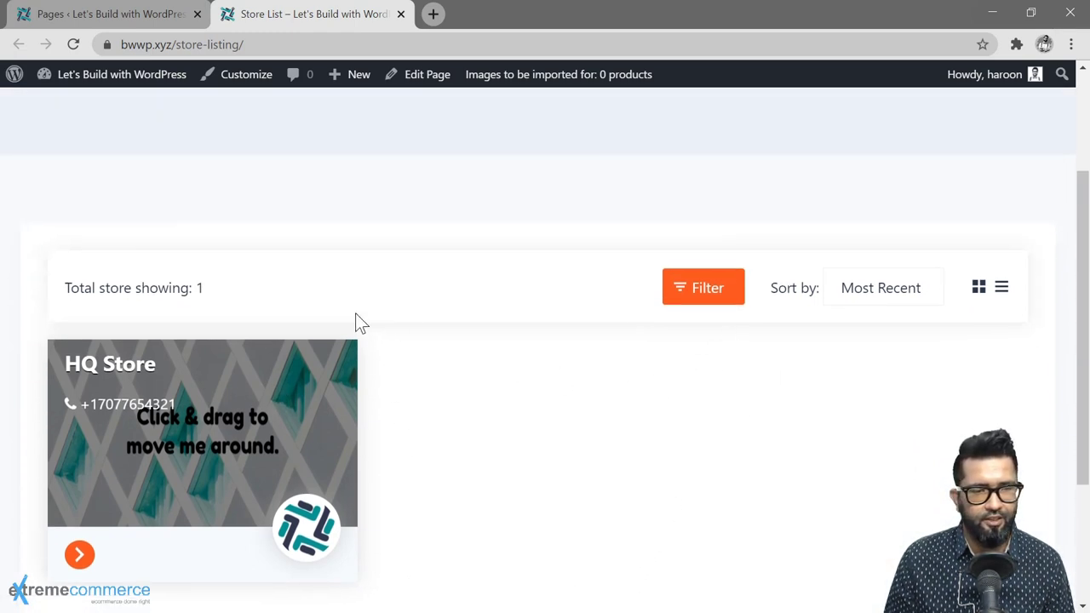
click(690, 302)
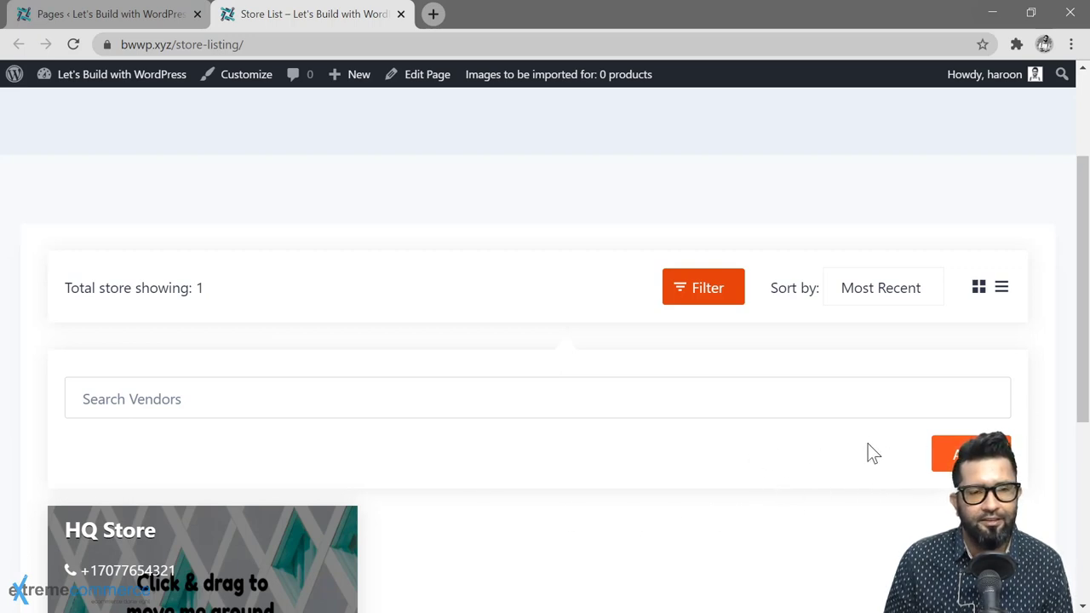
scroll(873, 453, down, 4)
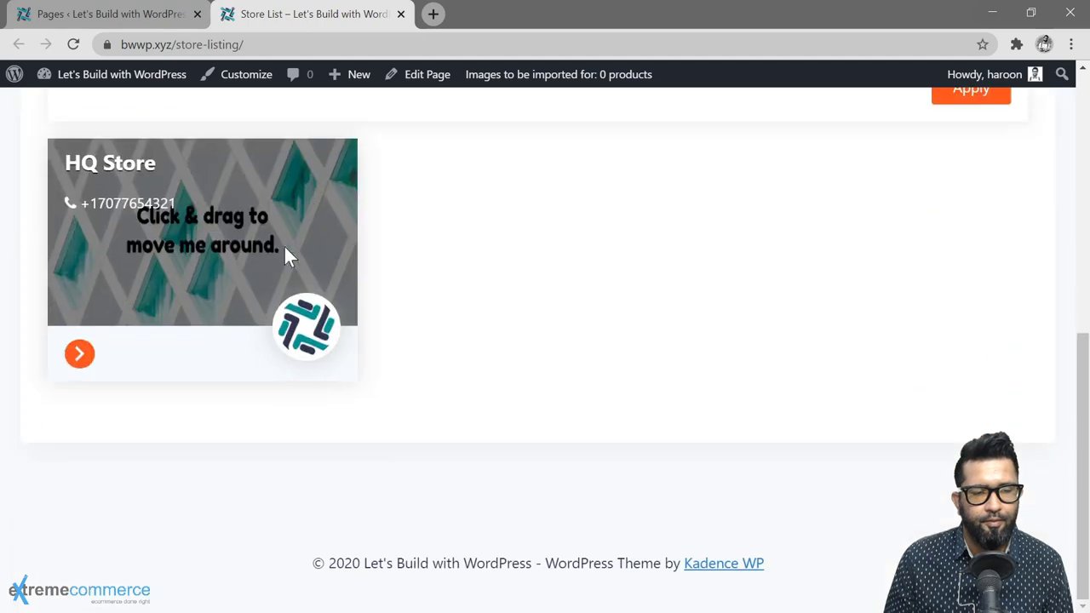
Open HQ Store from the store listing and review its store page as a visitor sees it
click(78, 356)
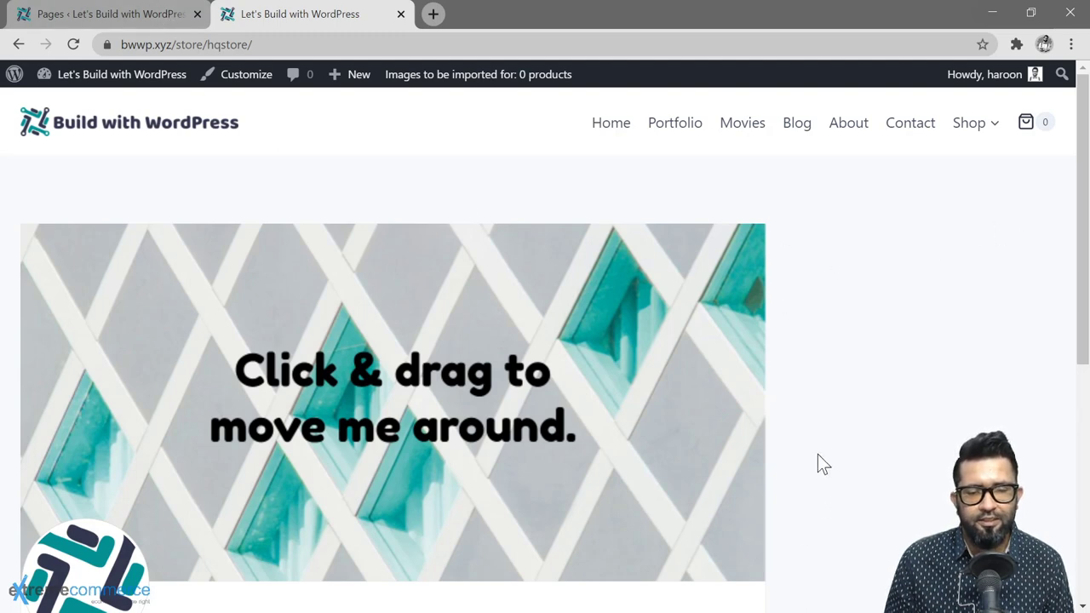
scroll(817, 456, down, 5)
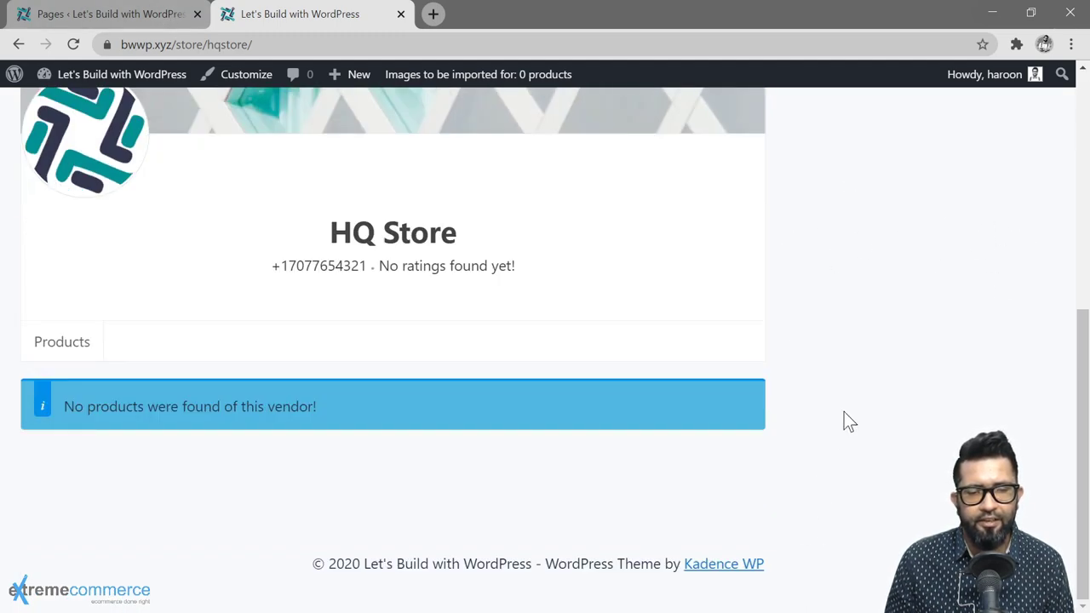
scroll(832, 473, up, 2)
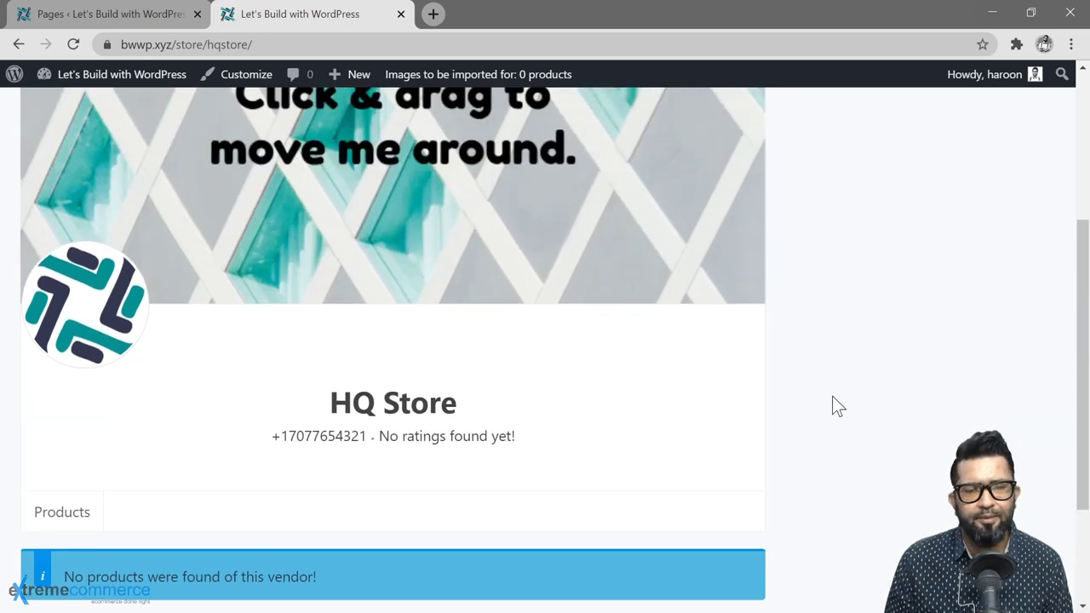
scroll(1036, 263, down, 2)
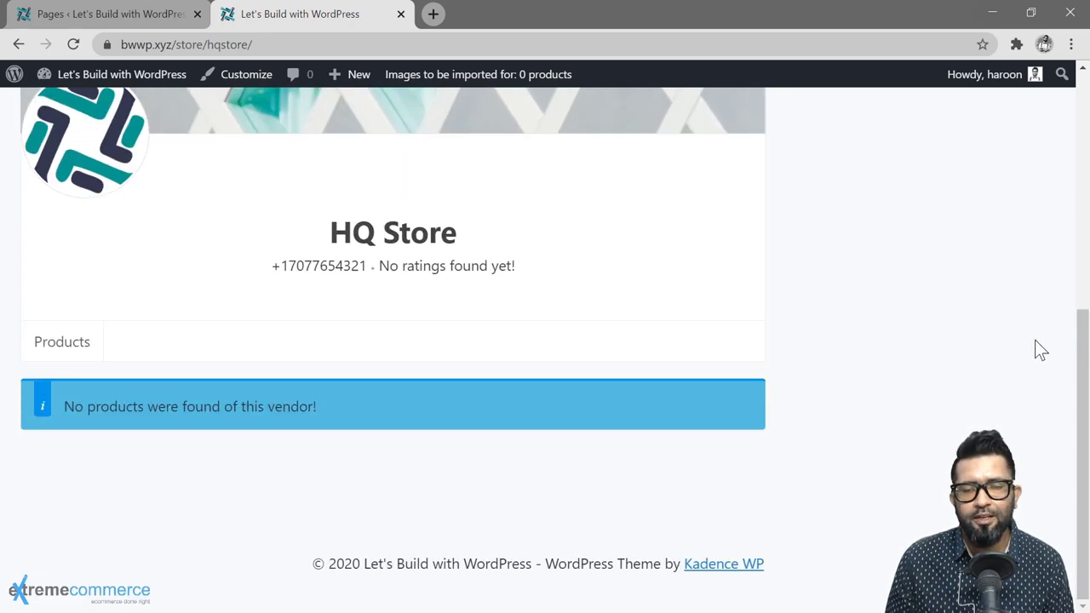
scroll(796, 280, up, 4)
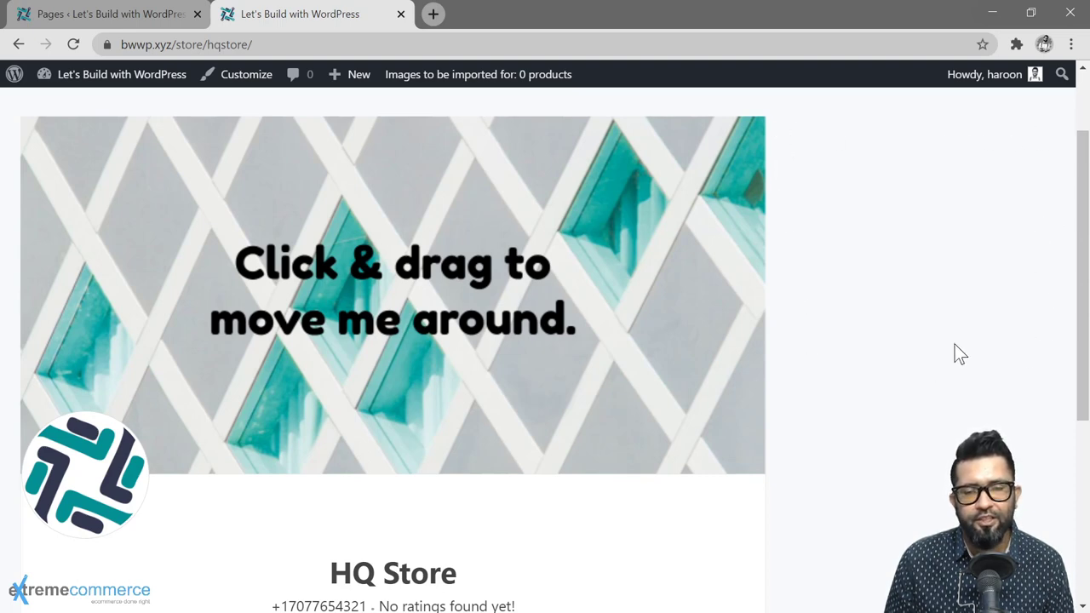
scroll(852, 304, down, 1)
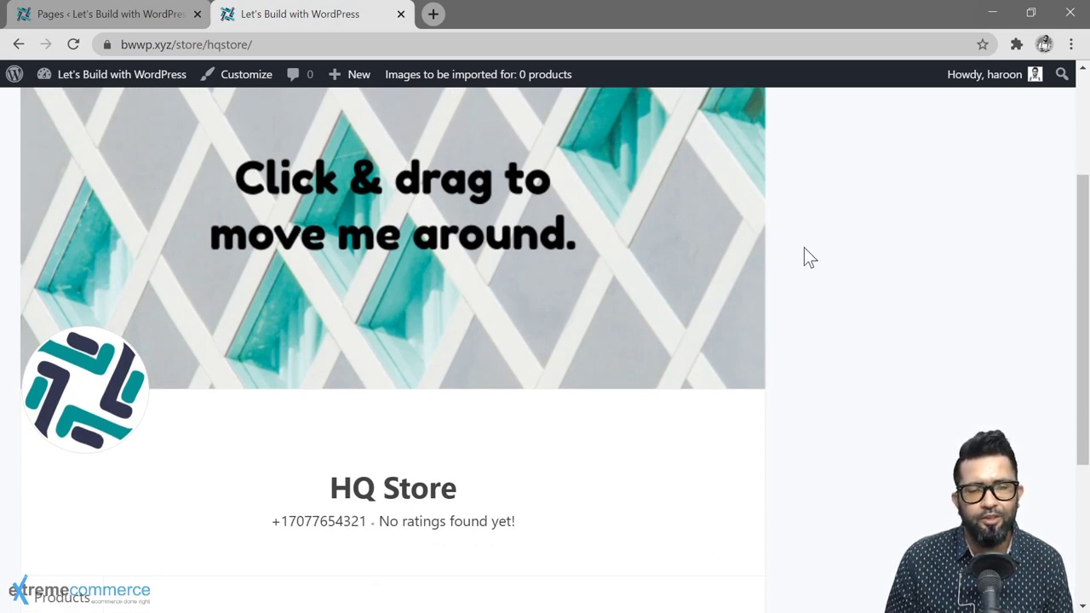
scroll(803, 239, down, 2)
Switch back to the vendor dashboard window and open the vendor's payment settings
key(alt+Tab)
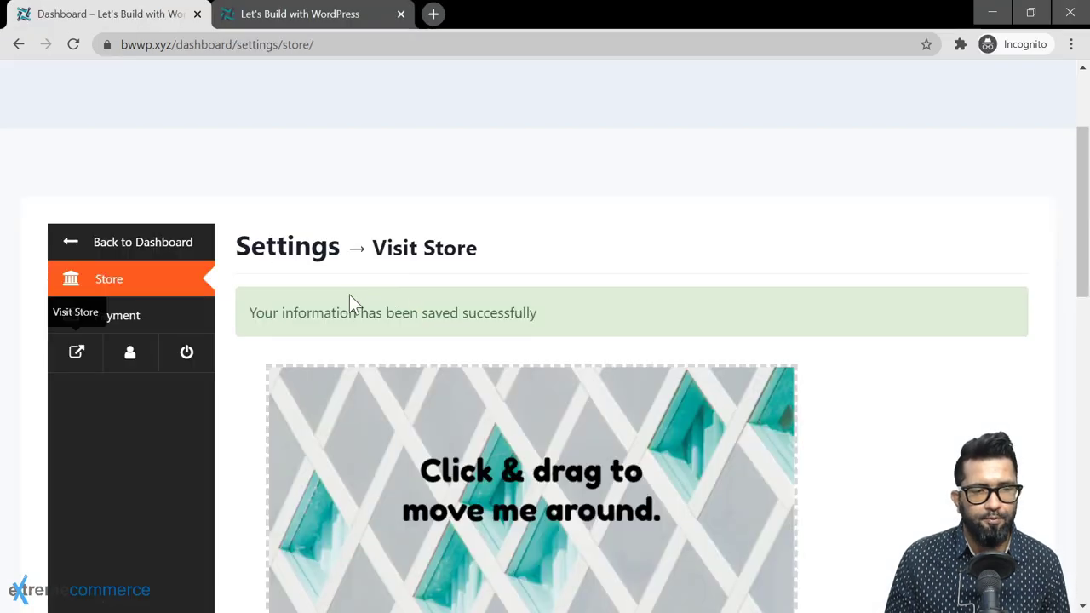
scroll(236, 360, down, 1)
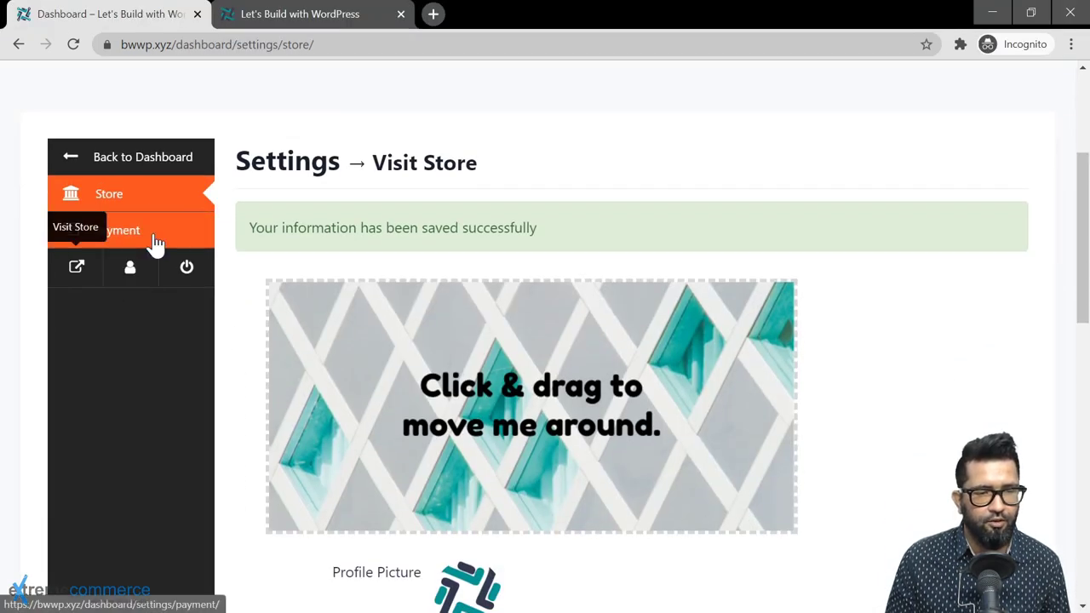
click(155, 244)
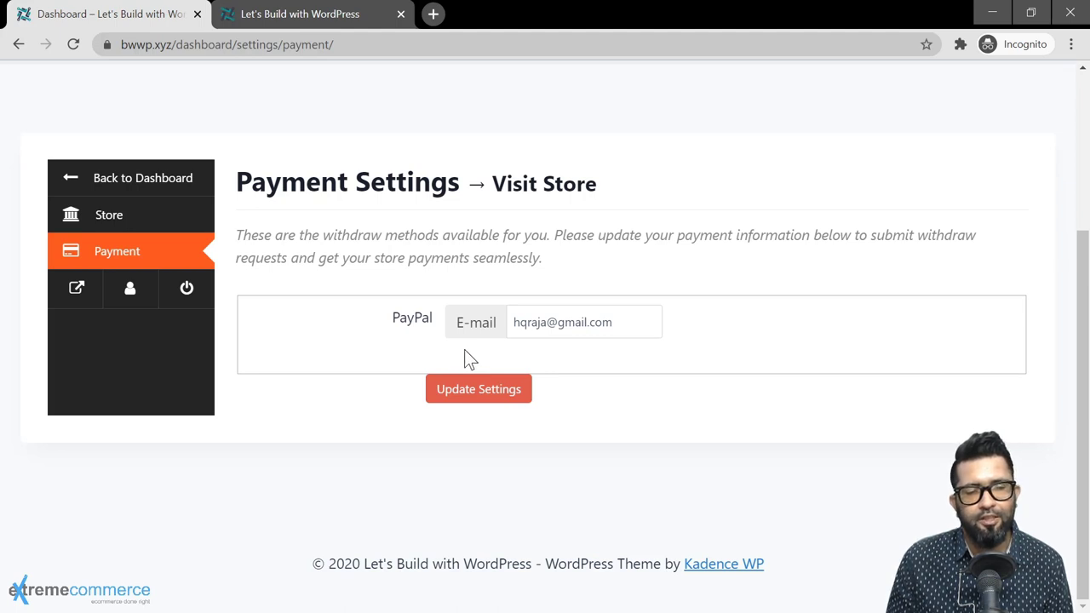
Open the vendor's account details page and review its name, email and password change fields
click(130, 288)
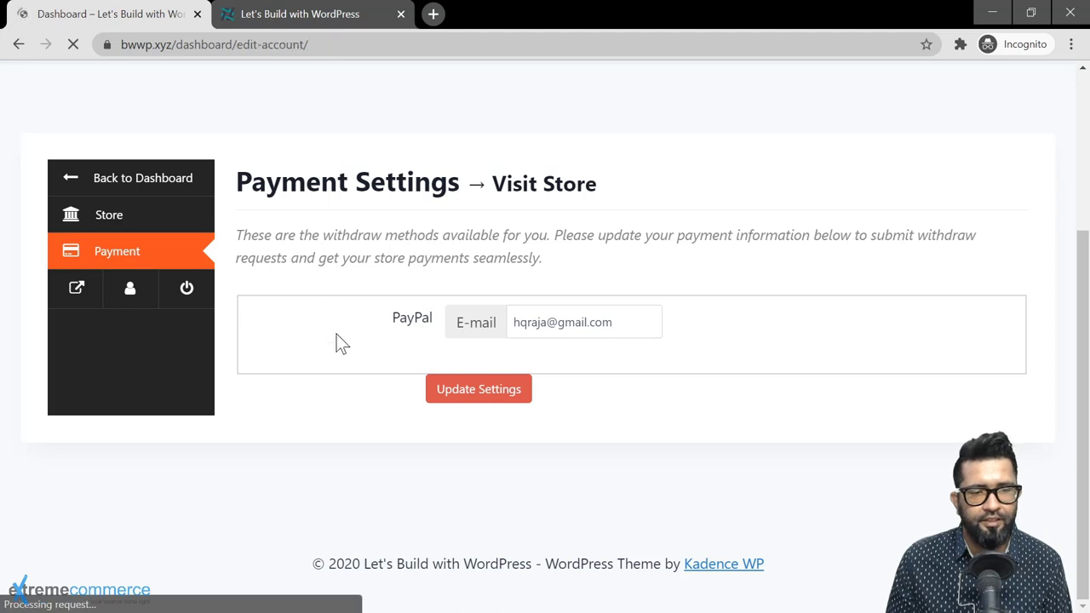
scroll(576, 385, down, 3)
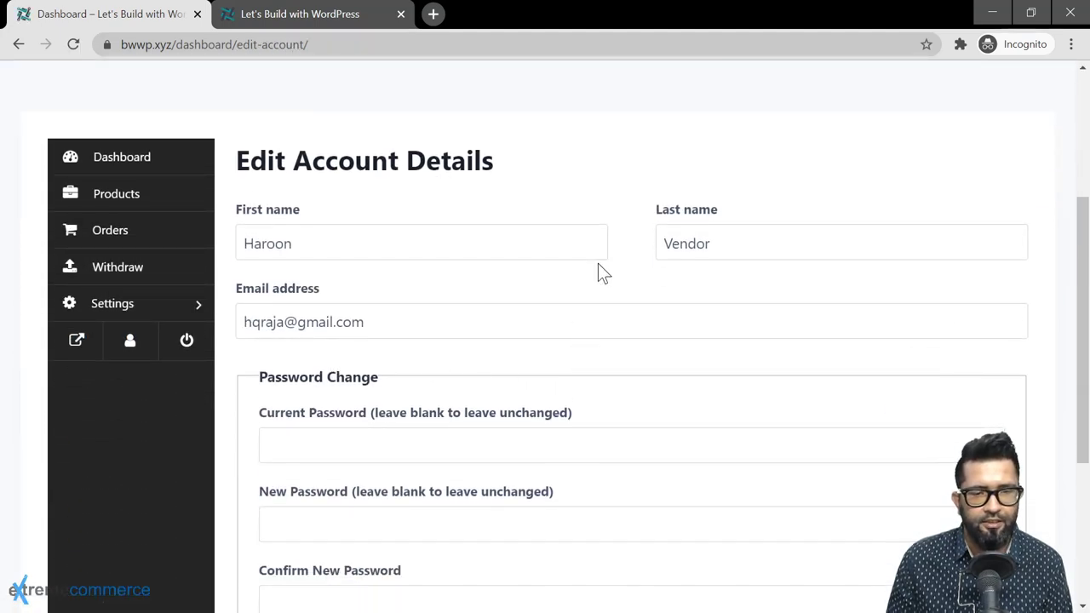
scroll(407, 351, down, 3)
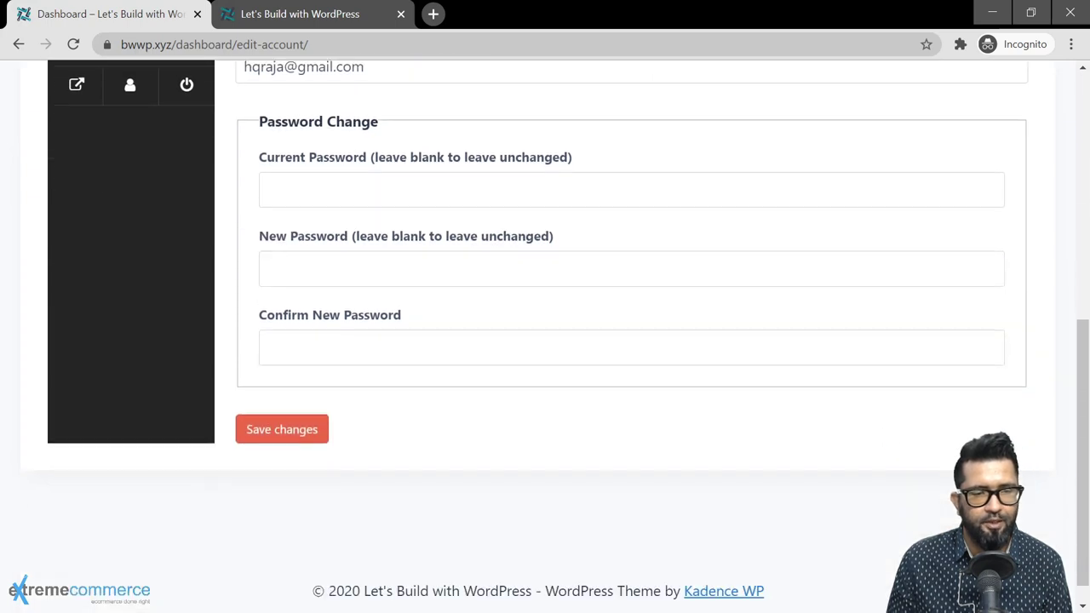
scroll(382, 312, up, 3)
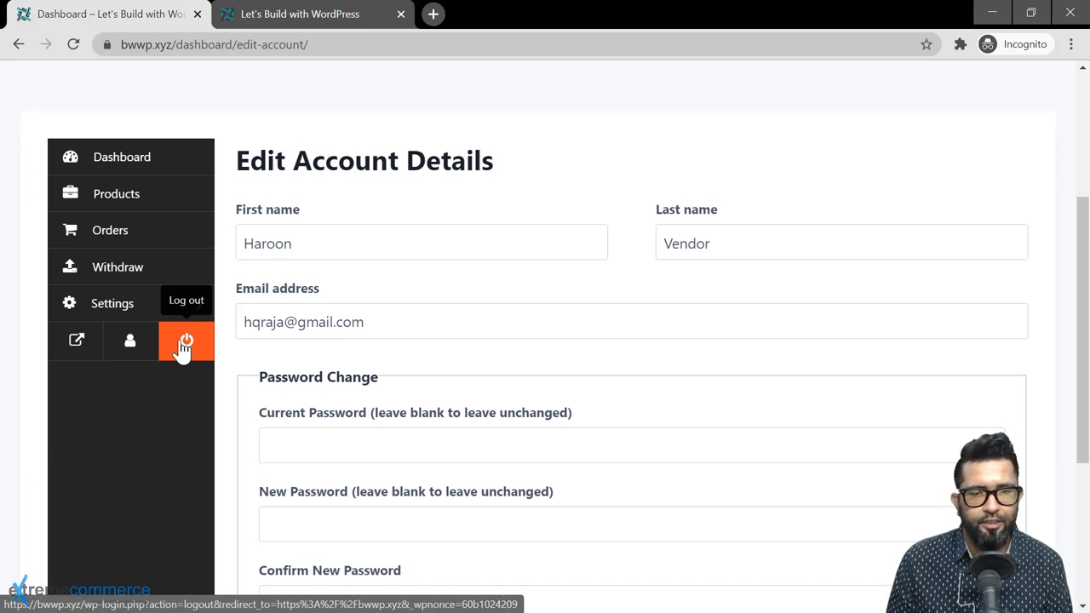
Go to the vendor's product list, open the form for adding a new product and review its fields
click(127, 203)
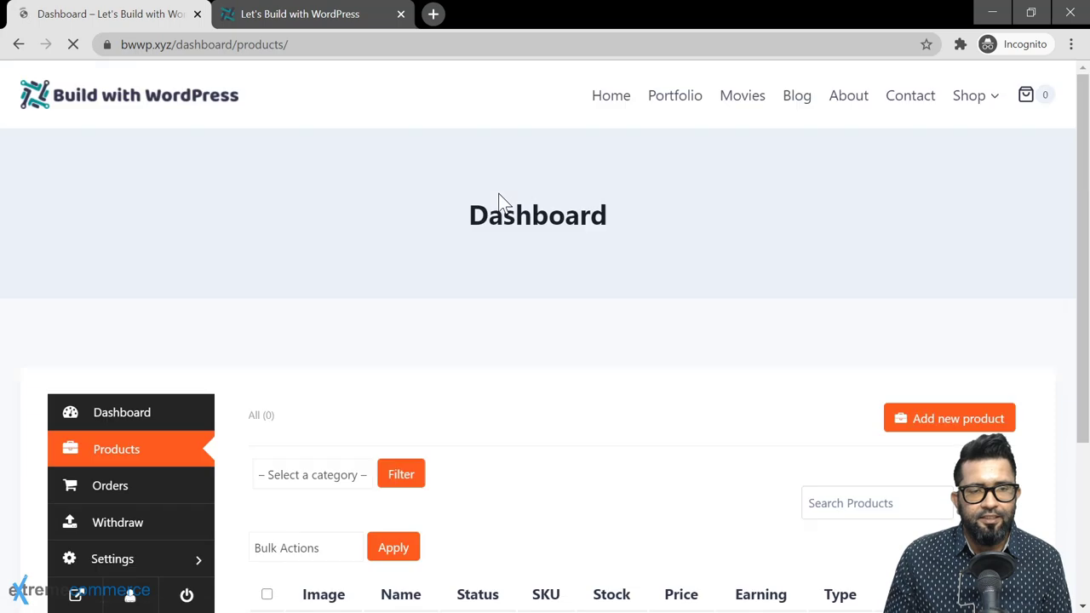
scroll(499, 207, down, 2)
click(922, 250)
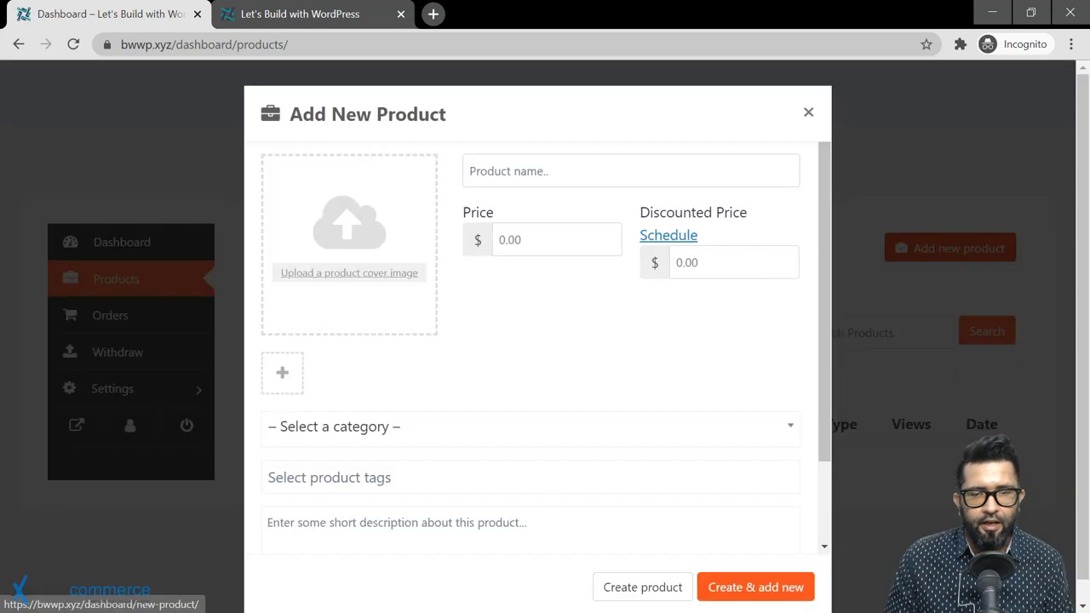
click(630, 170)
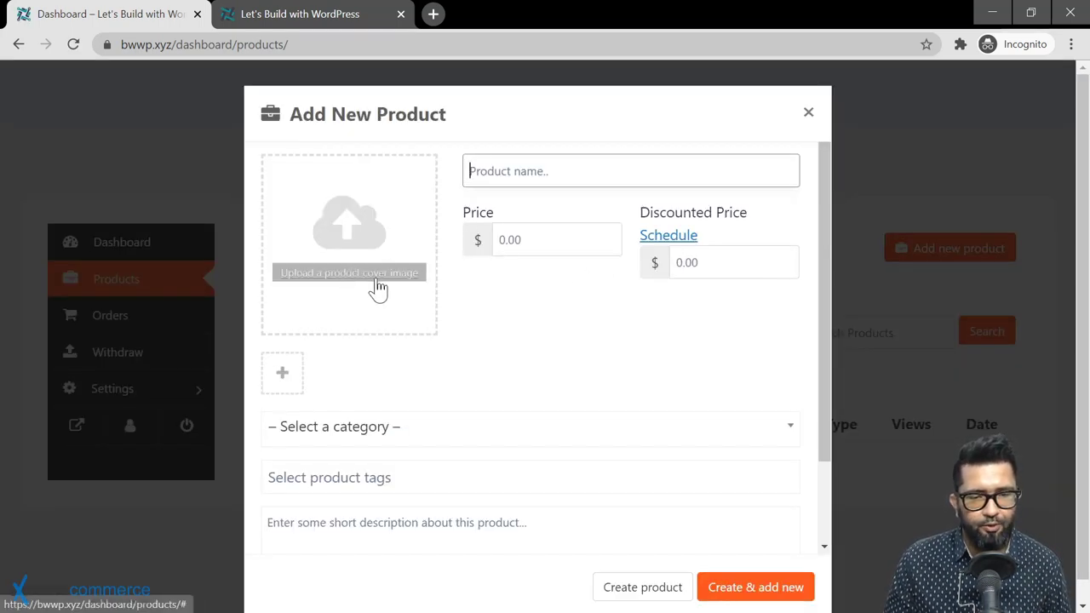
key(Tab)
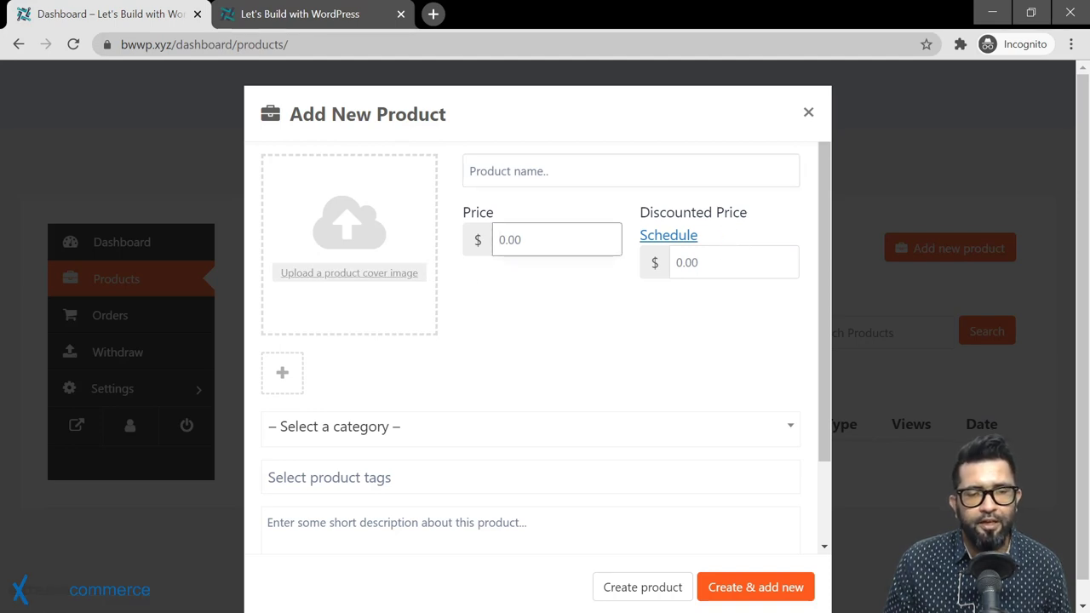
click(651, 249)
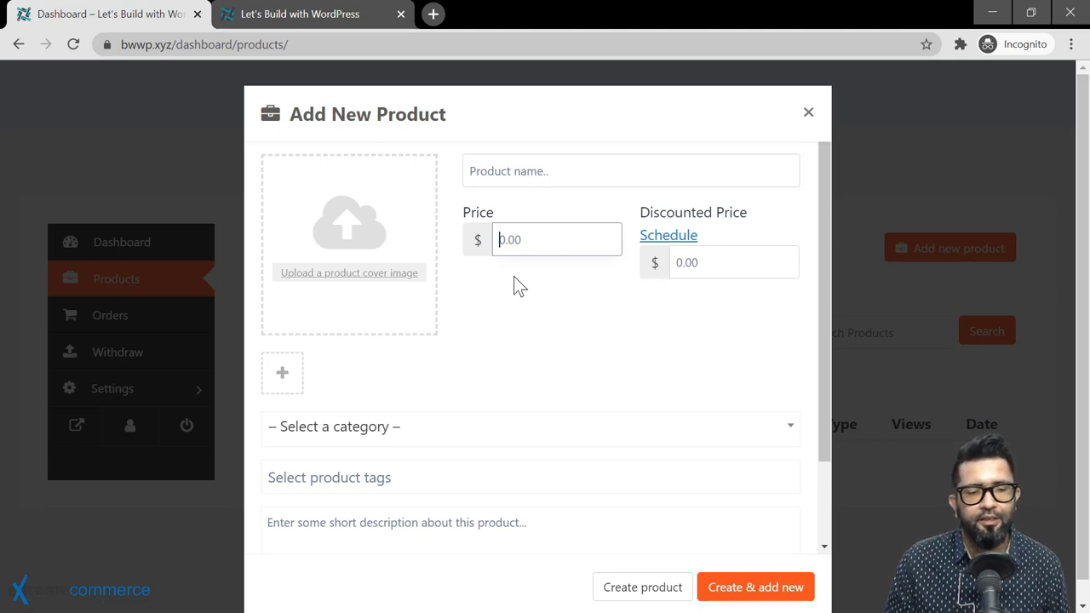
scroll(516, 336, down, 2)
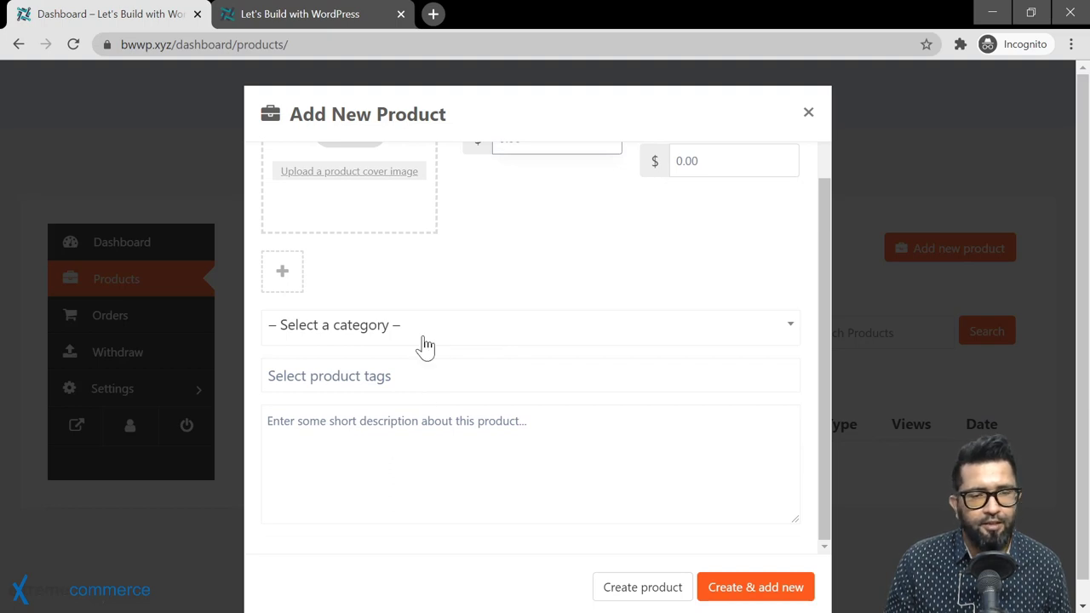
scroll(334, 286, up, 2)
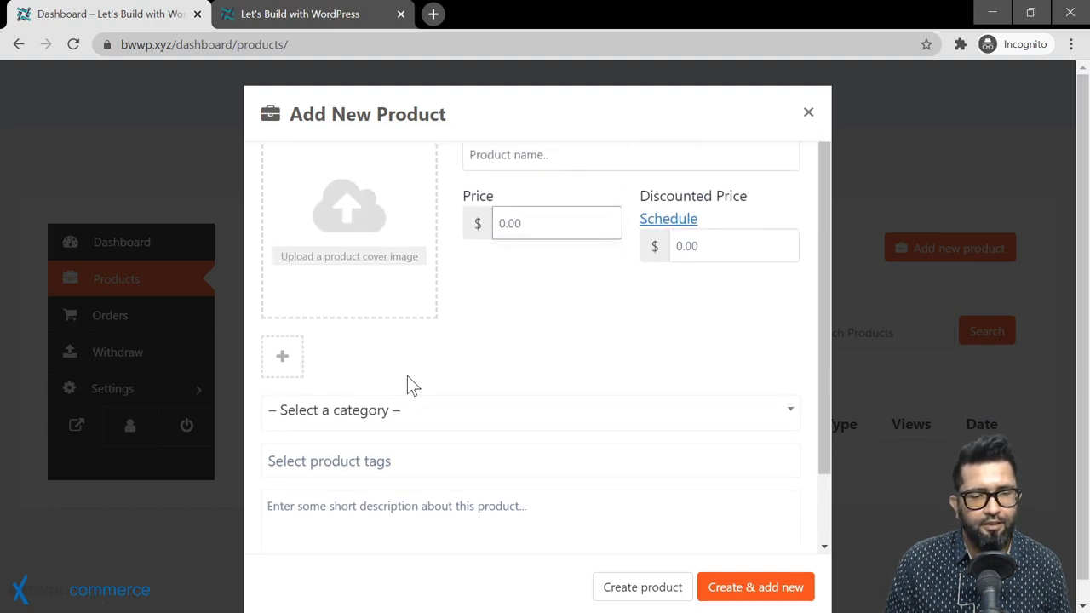
Assign the new product to the Hoodies category and upload the red hoodie cover image plus grey, navy and light grey gallery images
click(490, 415)
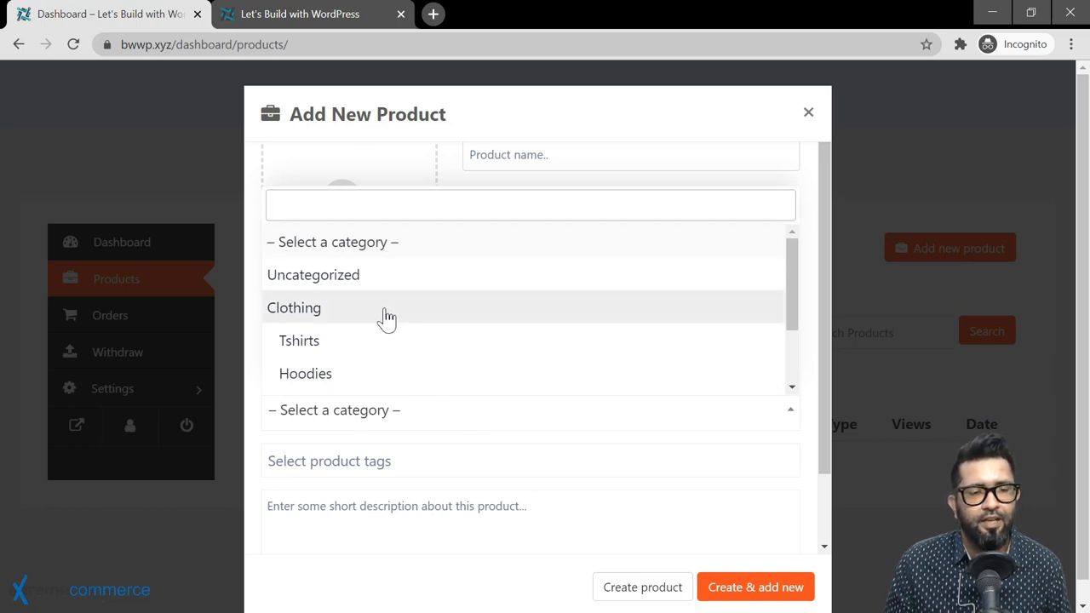
click(371, 375)
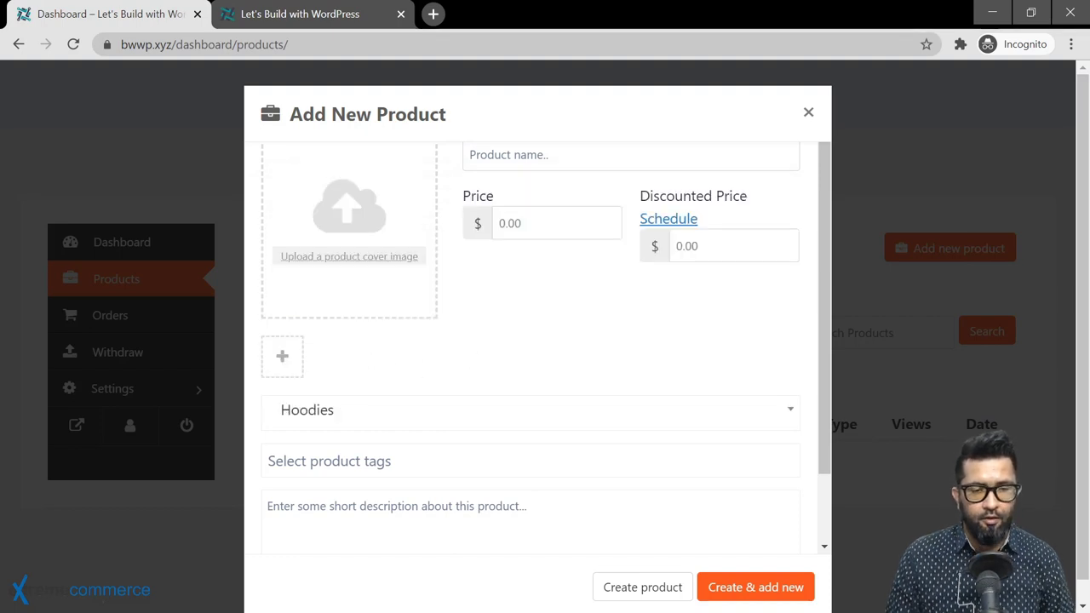
click(383, 461)
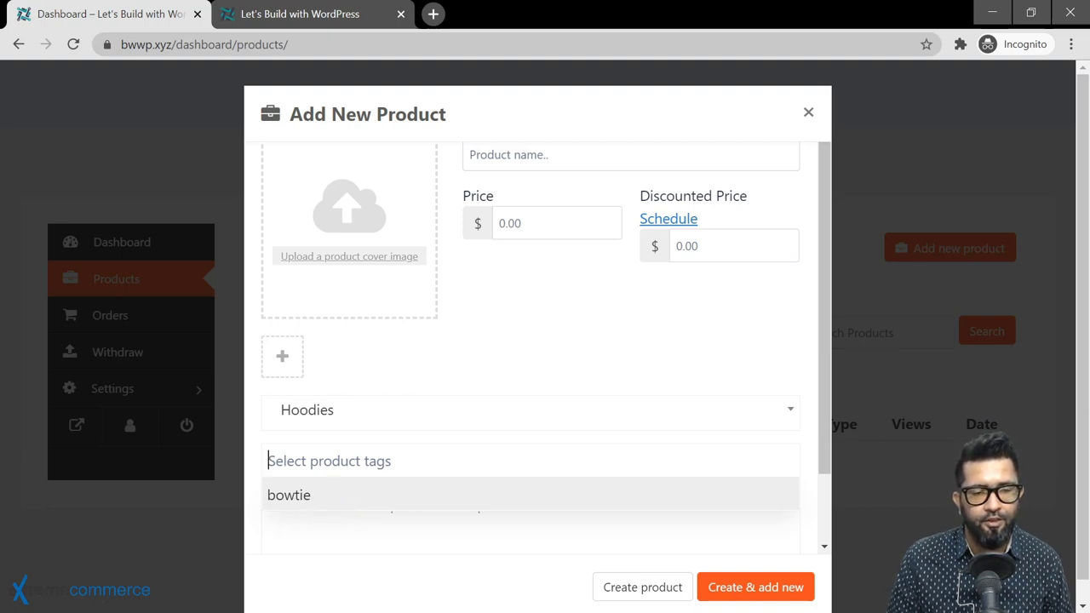
click(349, 265)
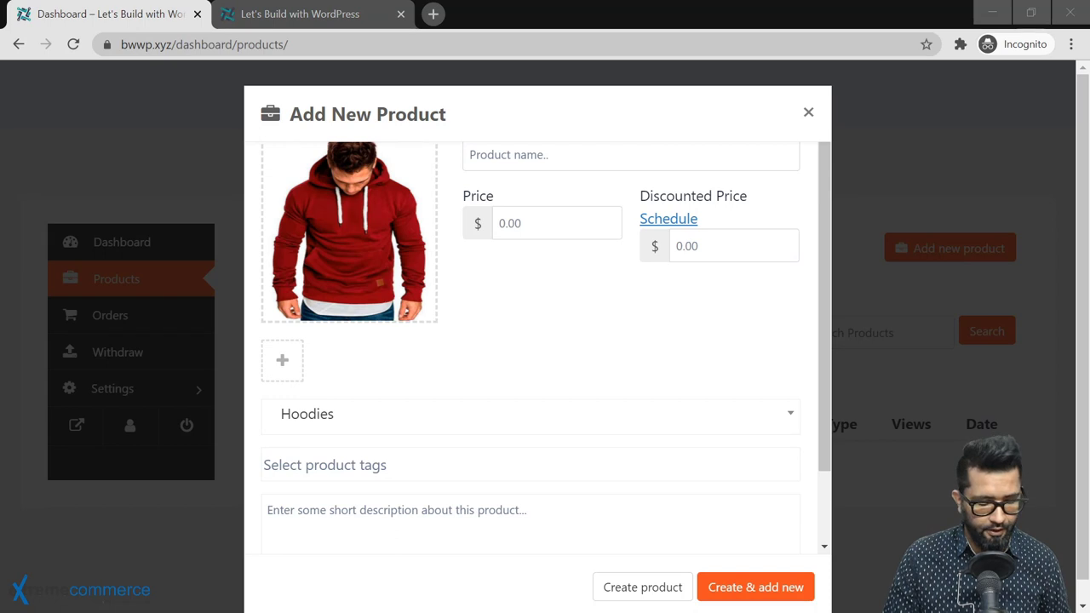
Name the product Casual Fitted Hoodie and set its price to $15
click(596, 166)
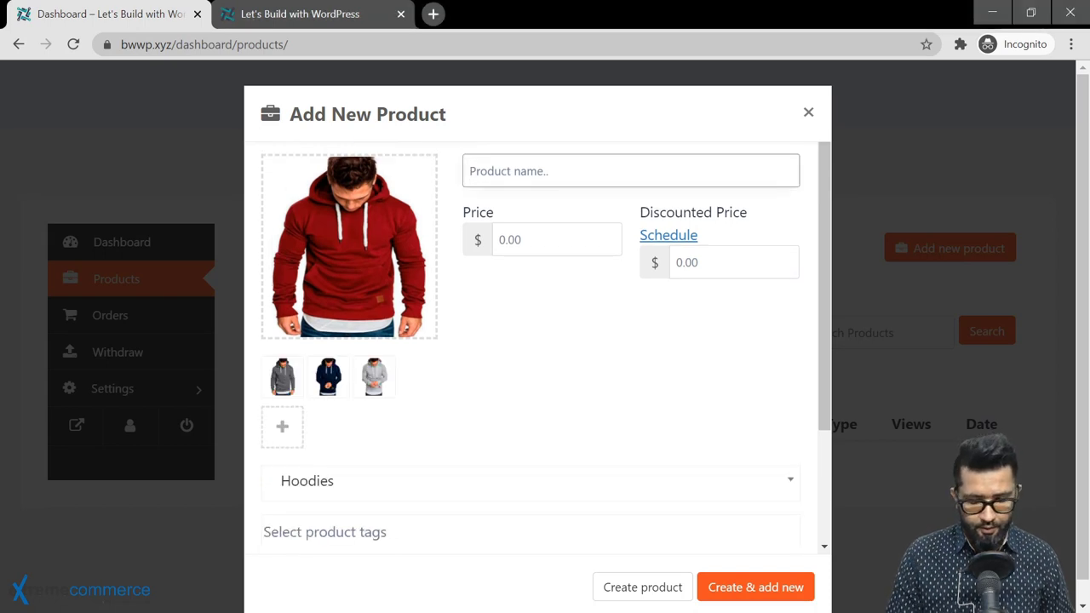
text(Casual F)
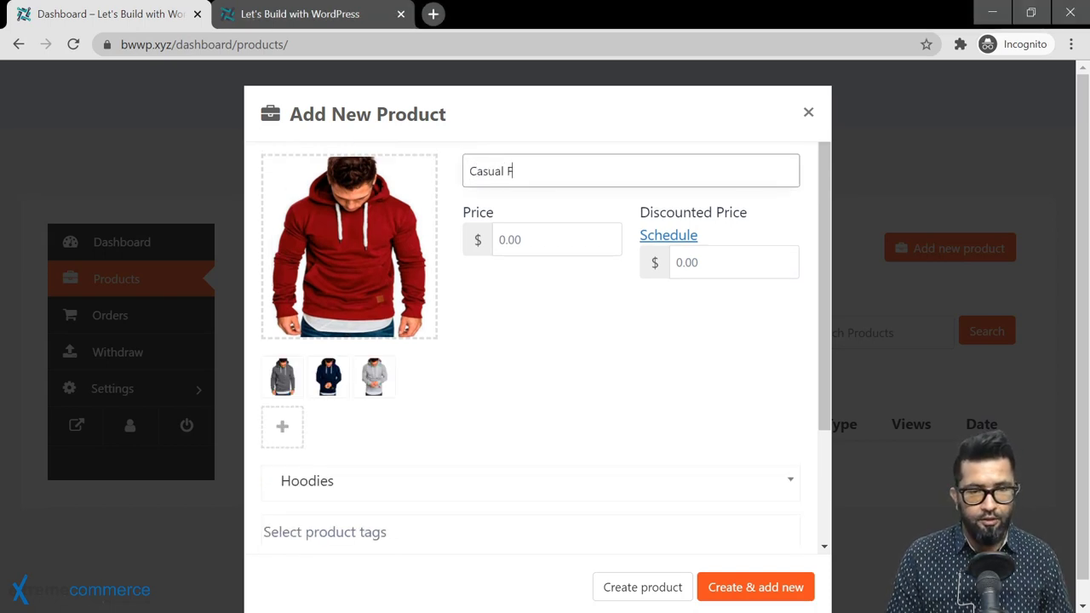
text(itted Hoodie)
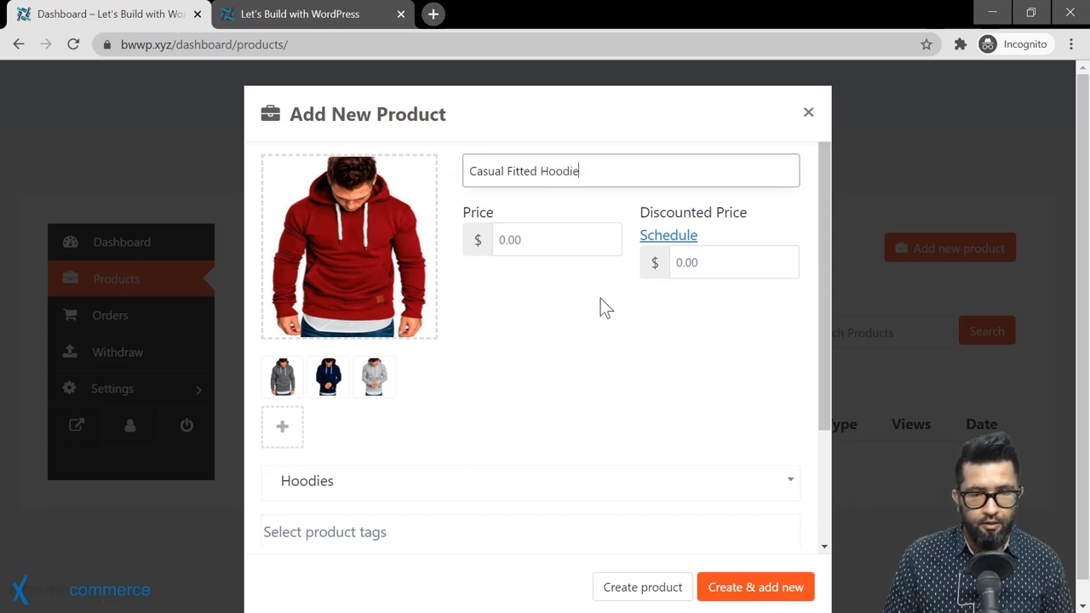
click(532, 239)
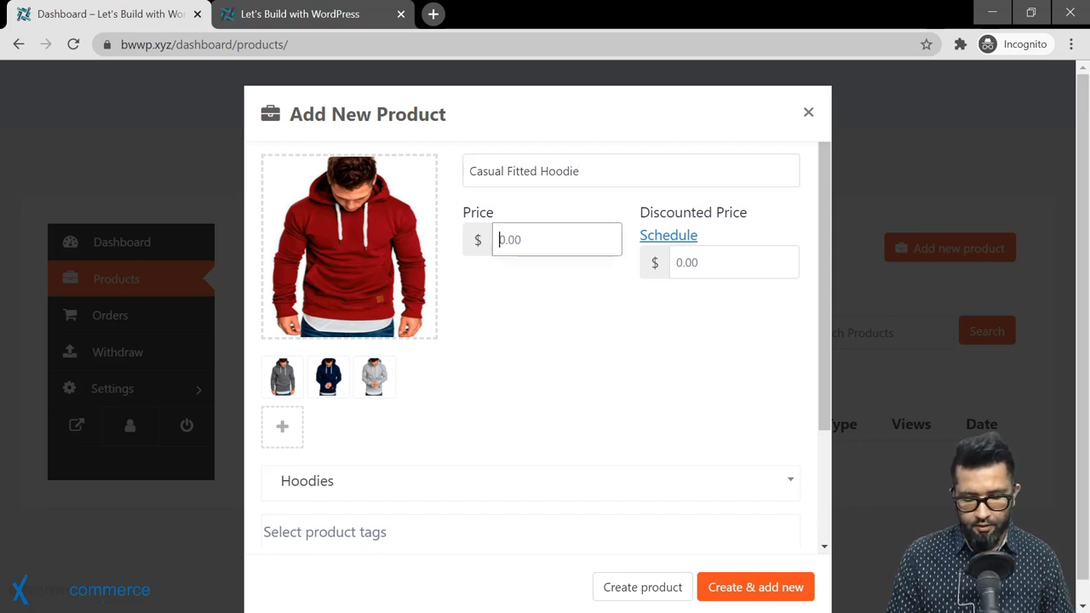
text(14)
key(BackSpace)
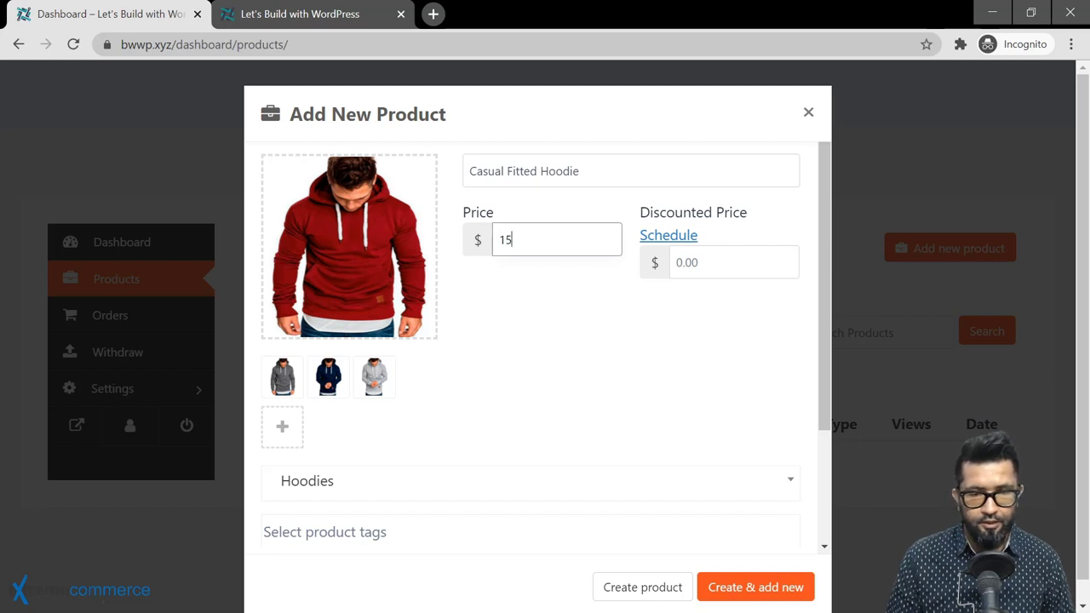
Create the hoodie product with the Create & add new option and close the blank product form
scroll(732, 434, down, 2)
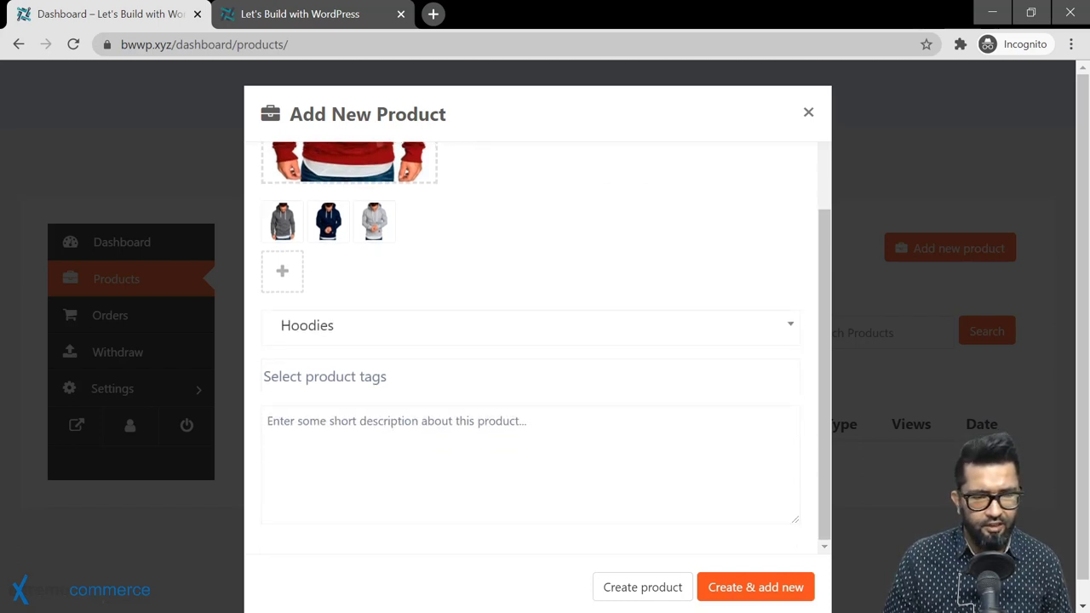
click(746, 588)
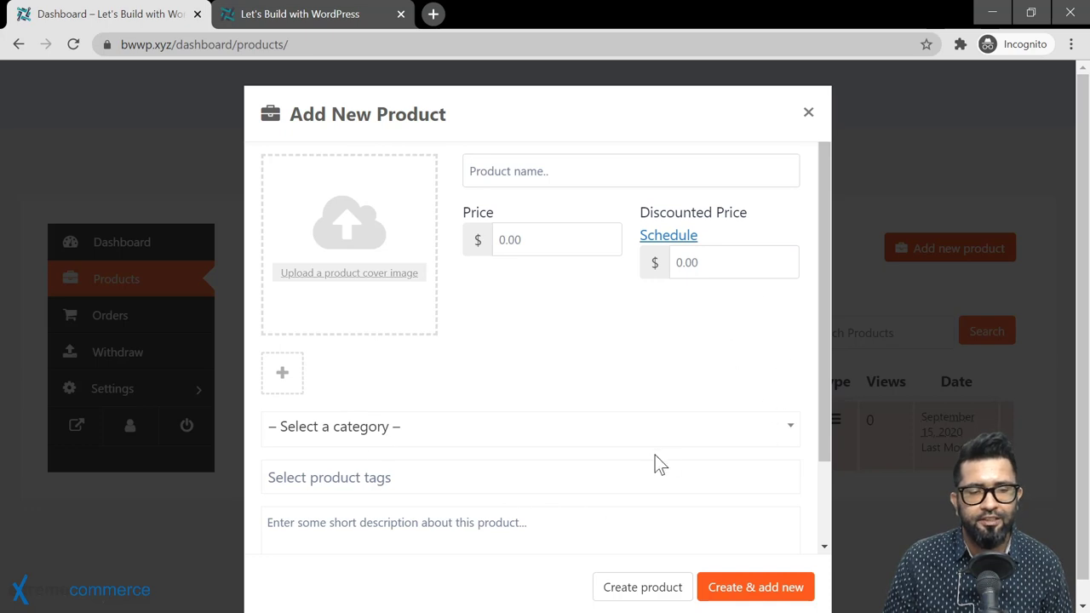
scroll(655, 463, down, 1)
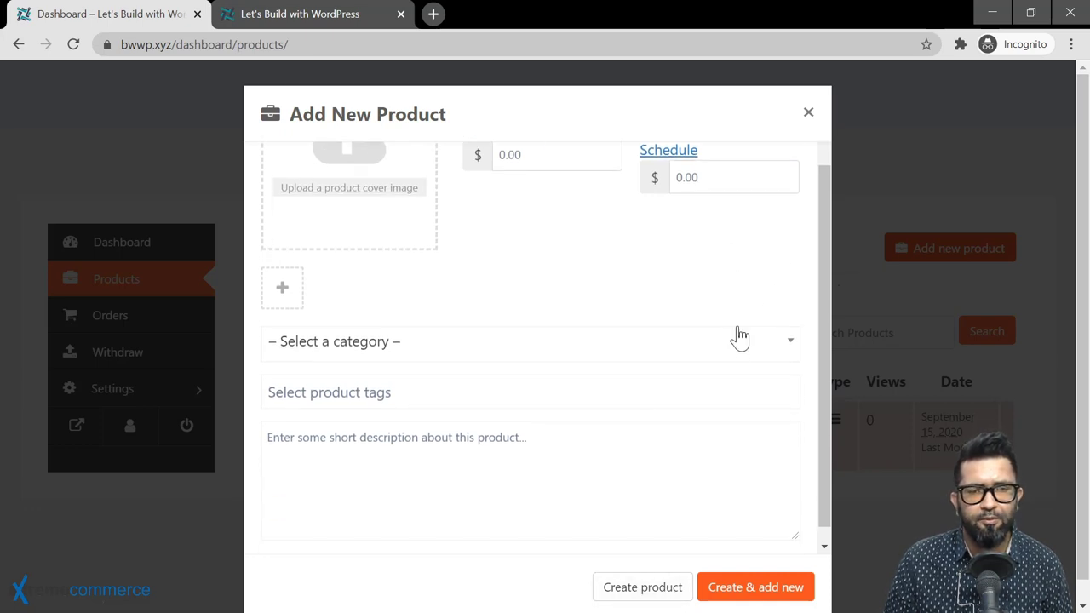
click(808, 113)
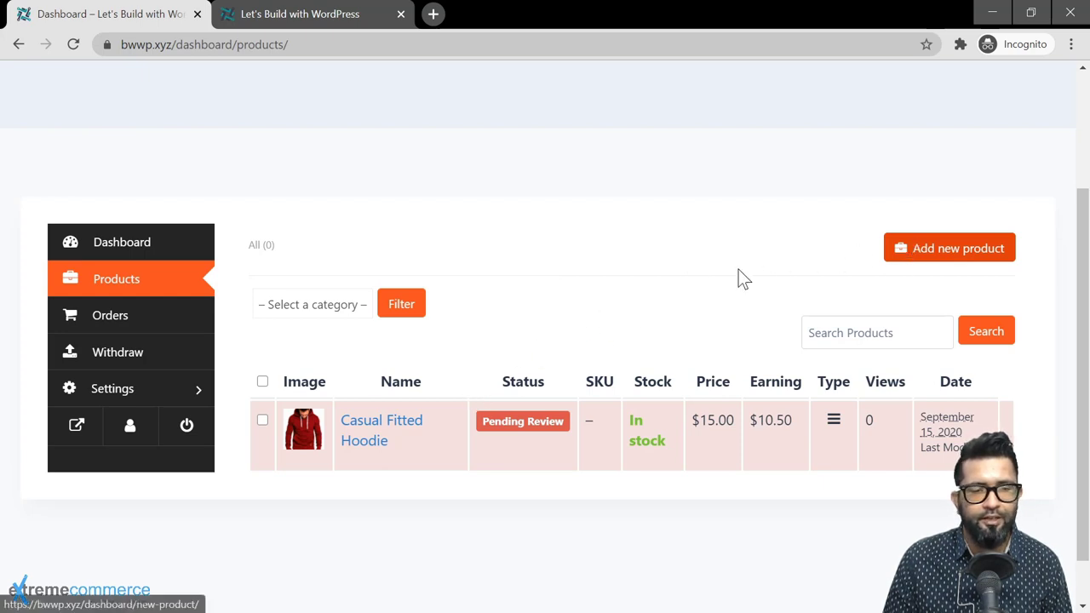
Open the Casual Fitted Hoodie product for editing and review its title, price, category and images
mouse_move(387, 433)
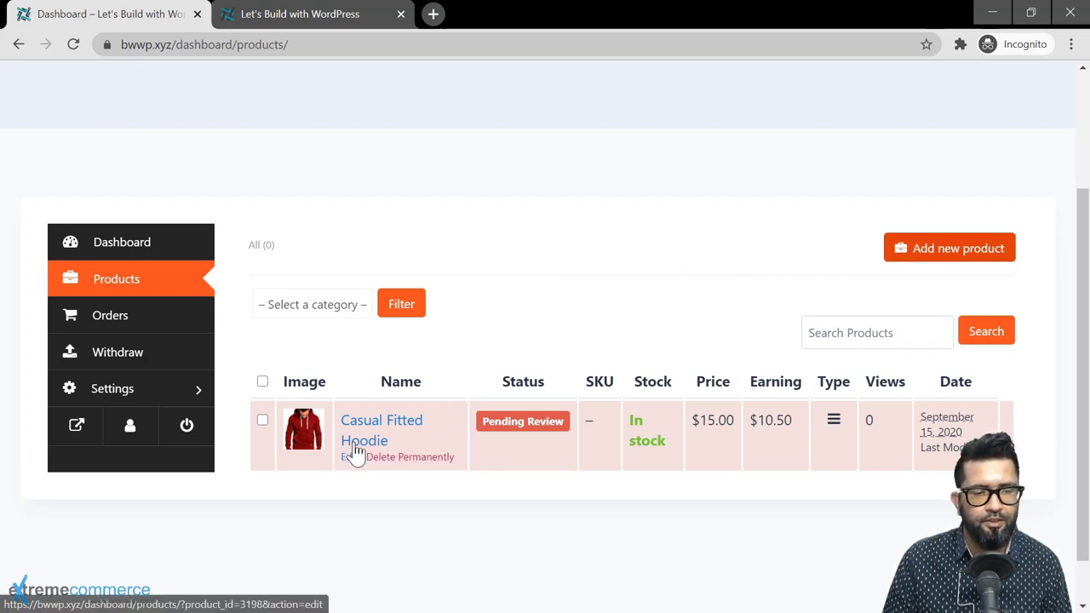
click(348, 460)
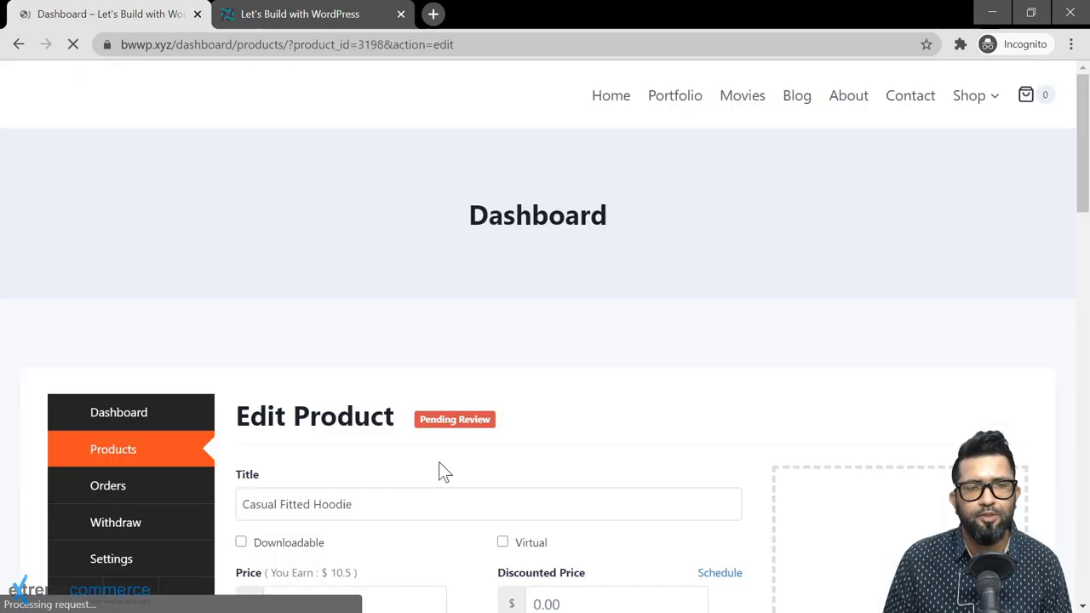
scroll(383, 443, down, 4)
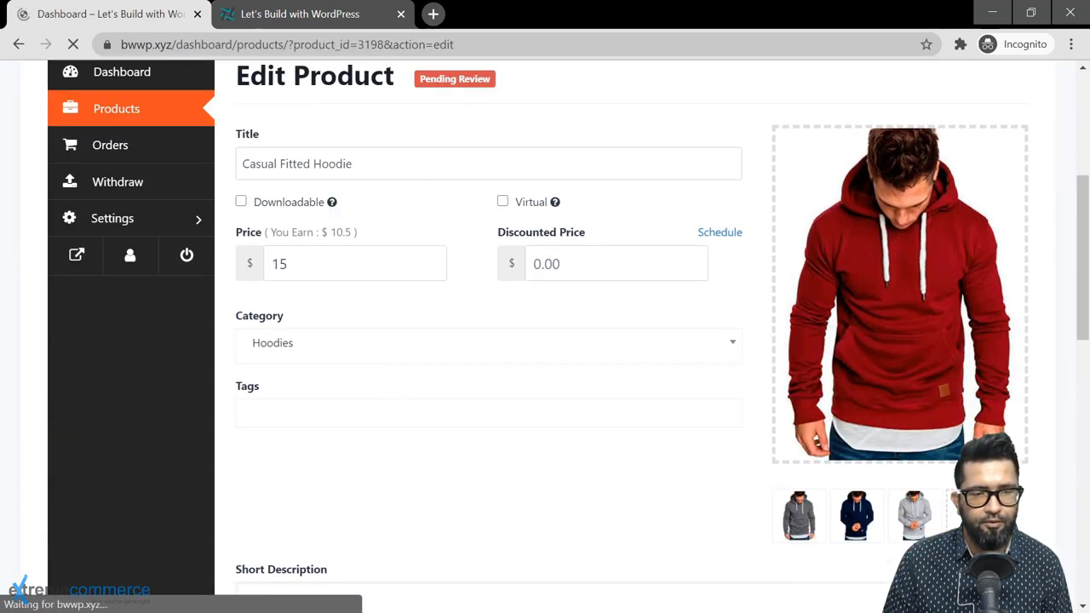
mouse_move(936, 323)
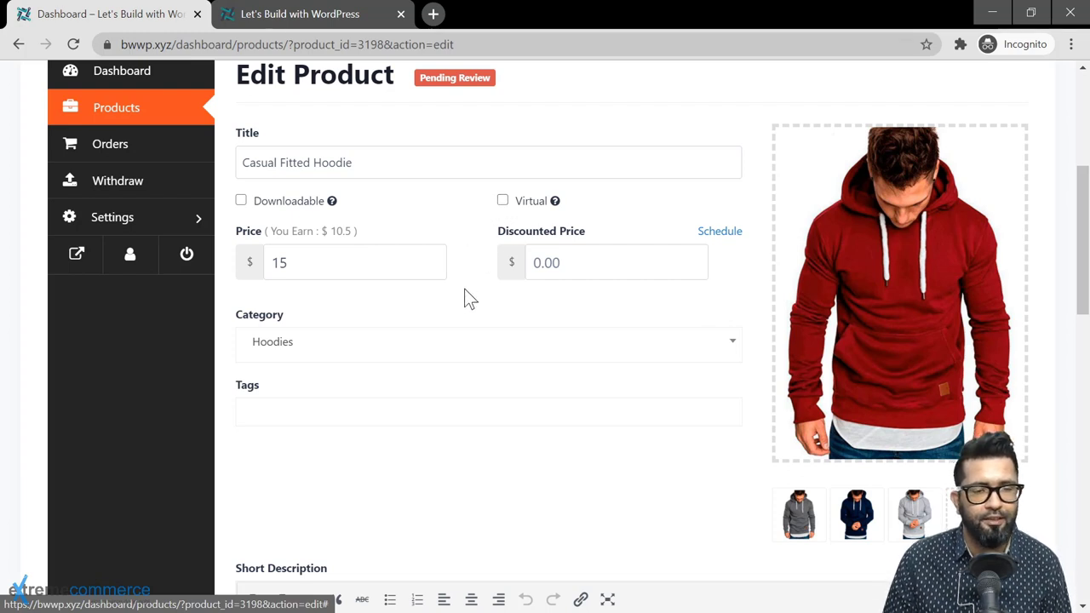
Enter the short description "Style meets comfort. Made from 100% cotton.", a fleece hoodie description and the SKU hqstore-casual-fitted-hoodie
scroll(462, 328, down, 4)
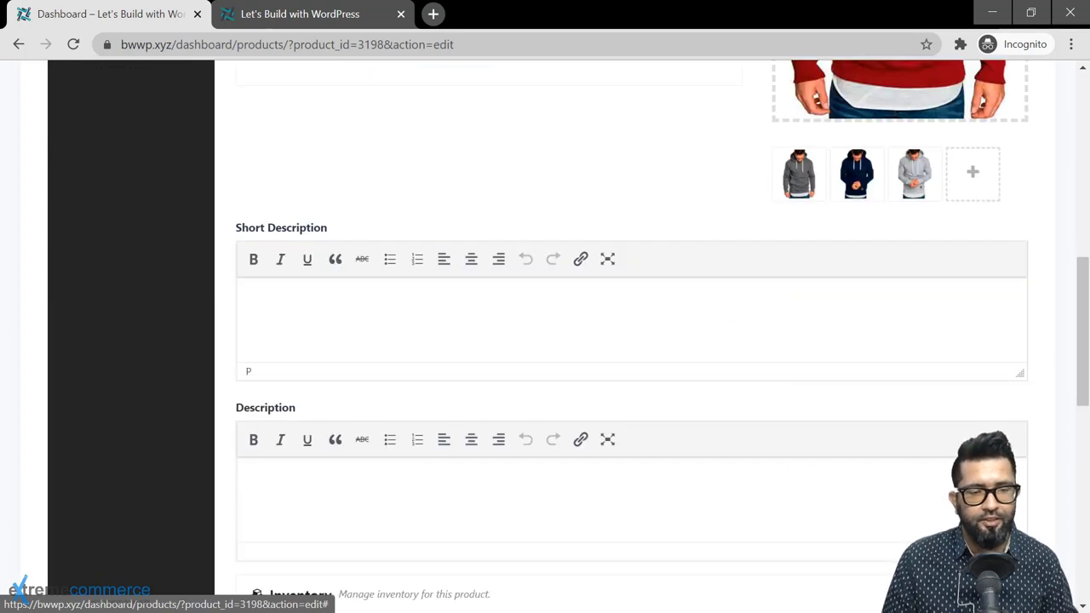
scroll(360, 488, down, 4)
scroll(360, 489, up, 3)
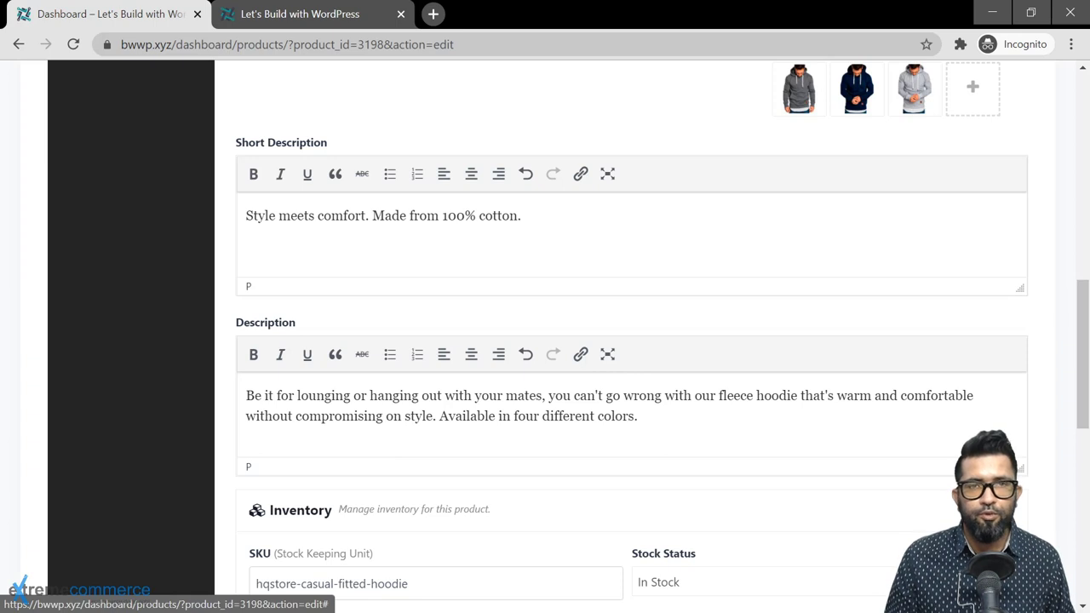
scroll(239, 420, down, 2)
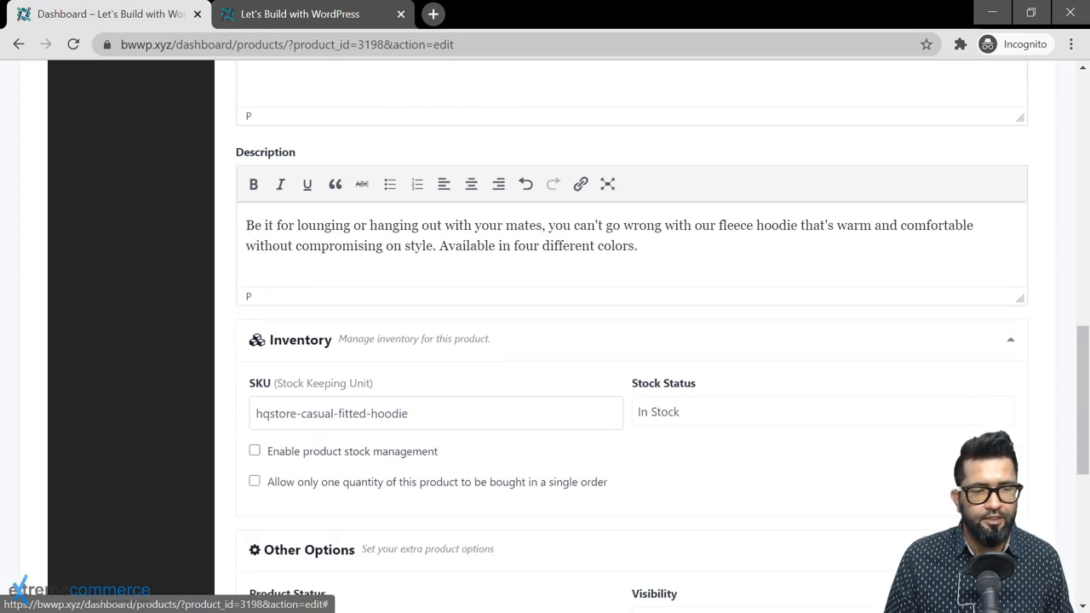
Enable product stock management for the Casual Fitted Hoodie
click(279, 458)
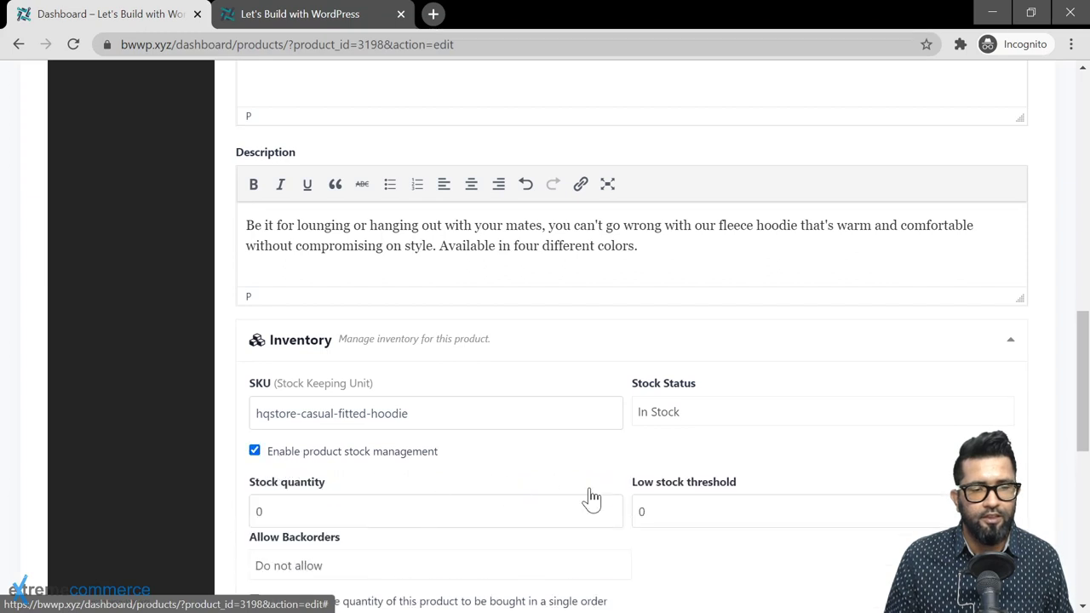
scroll(637, 480, down, 1)
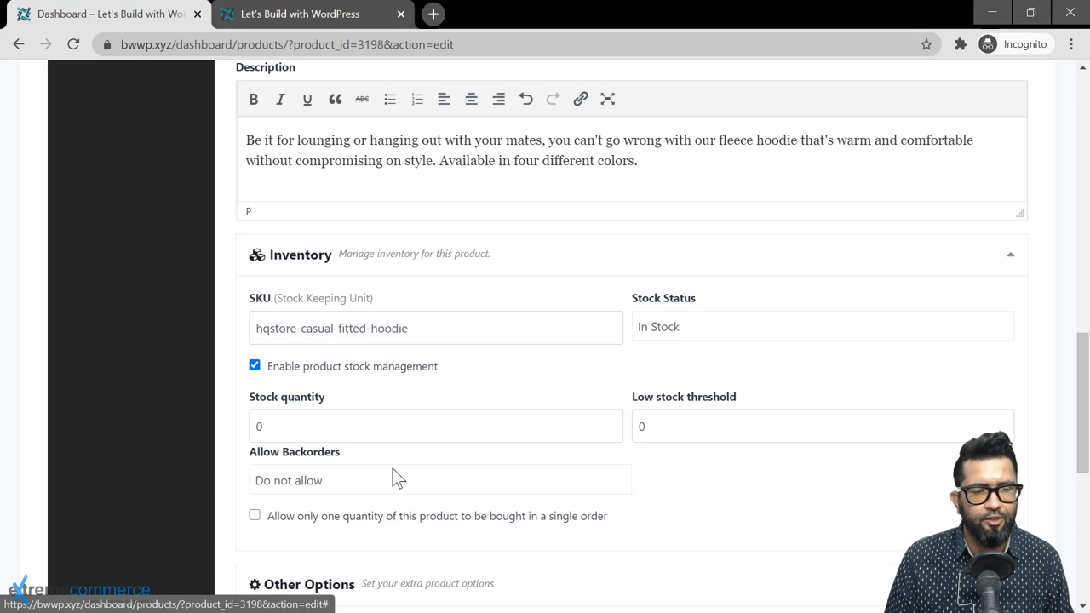
scroll(393, 468, down, 1)
scroll(448, 464, down, 1)
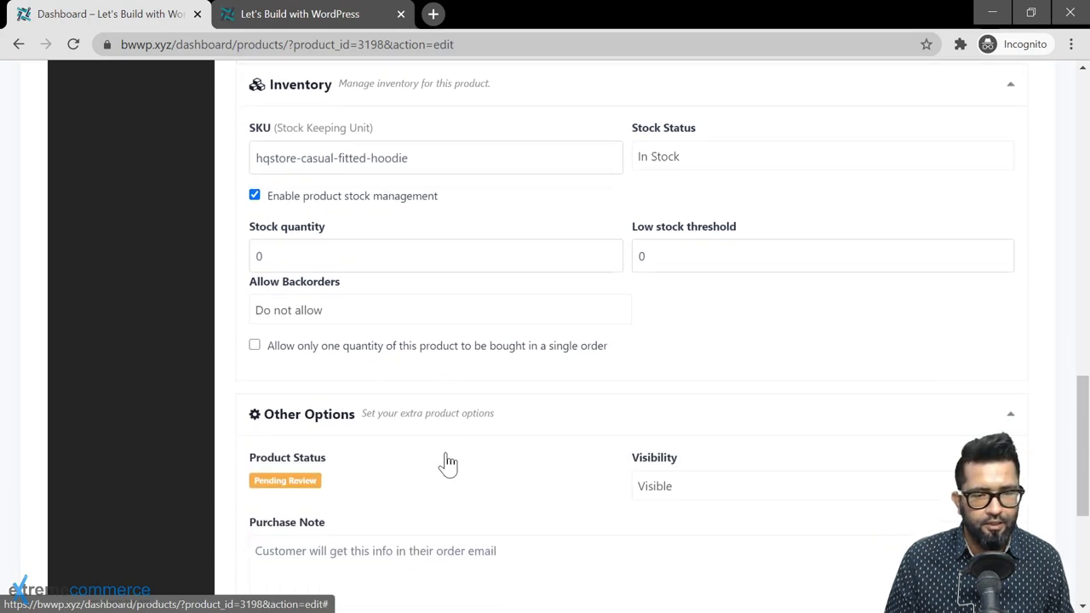
scroll(476, 480, down, 1)
Set the hoodie's visibility to Visible, leave the purchase note empty and product reviews enabled, and save the product
click(742, 401)
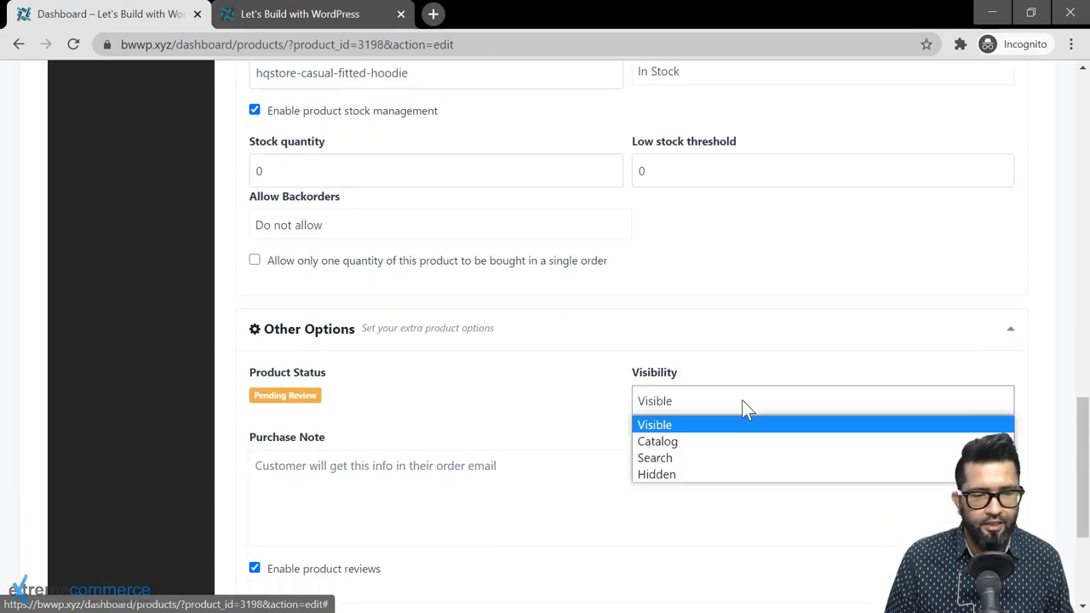
click(695, 428)
scroll(545, 418, down, 2)
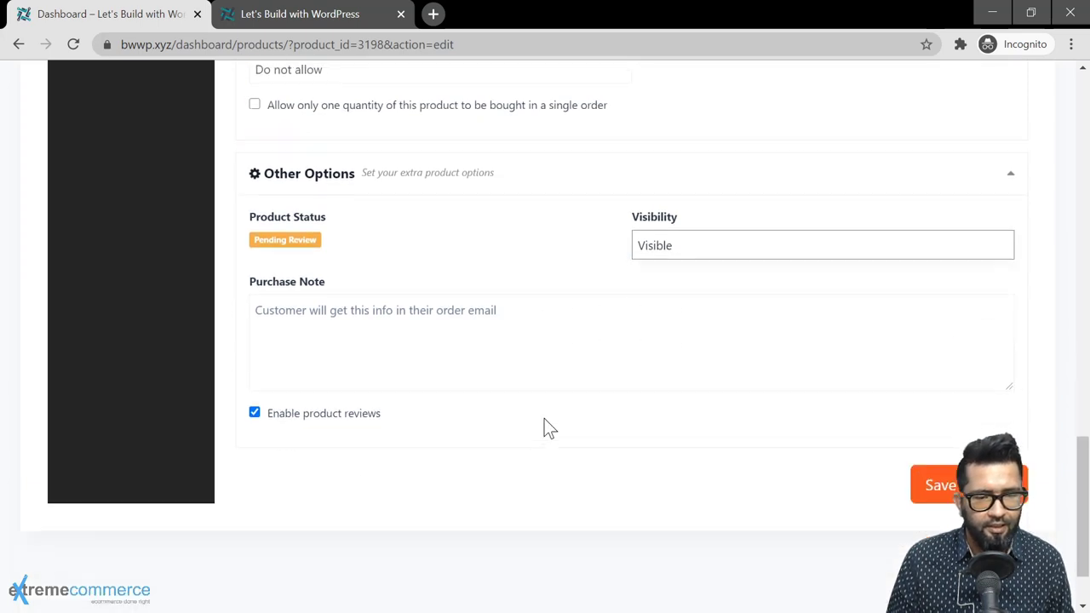
click(255, 295)
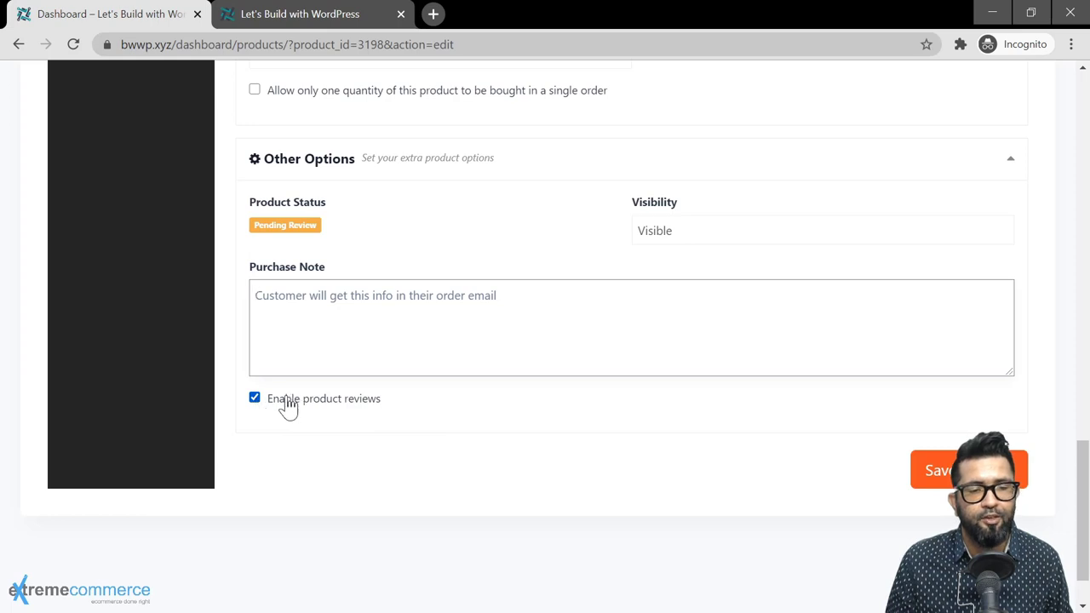
click(936, 470)
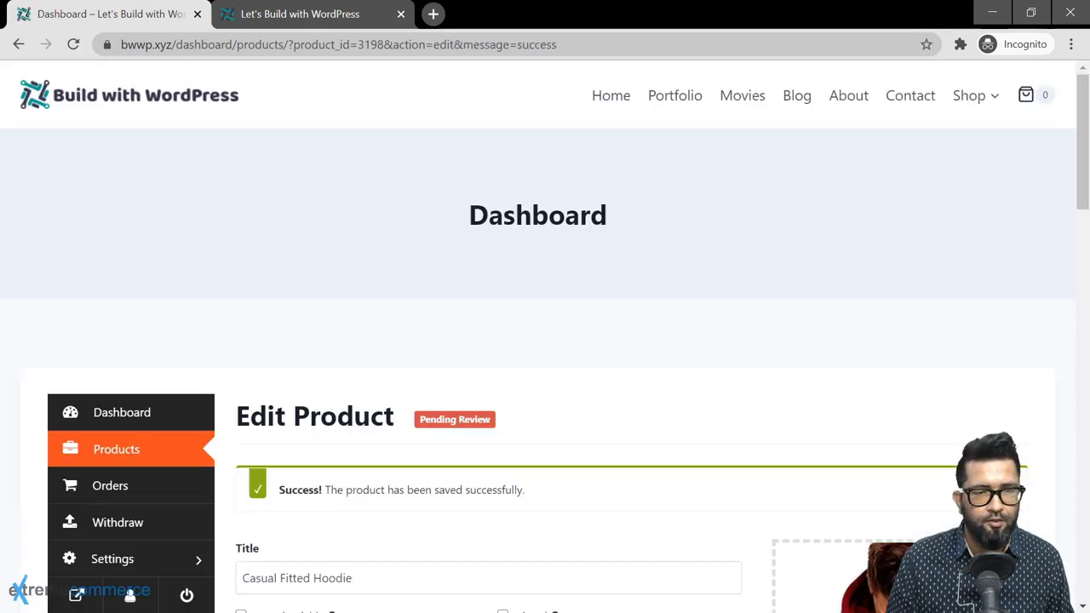
Reload the HQ Store page and check its product listing
click(305, 23)
scroll(391, 312, down, 3)
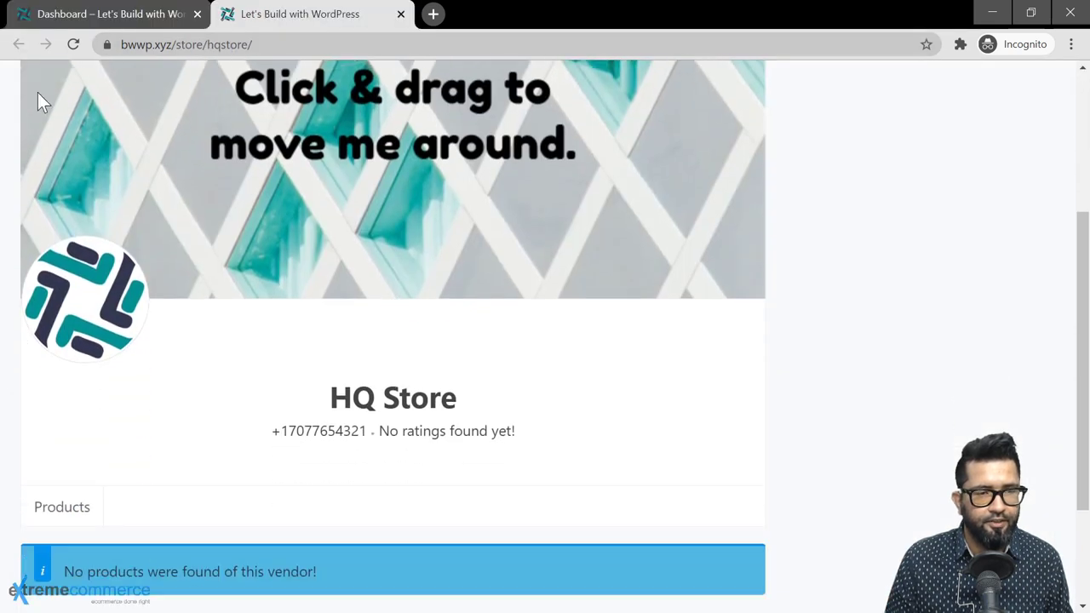
click(73, 44)
scroll(439, 274, down, 2)
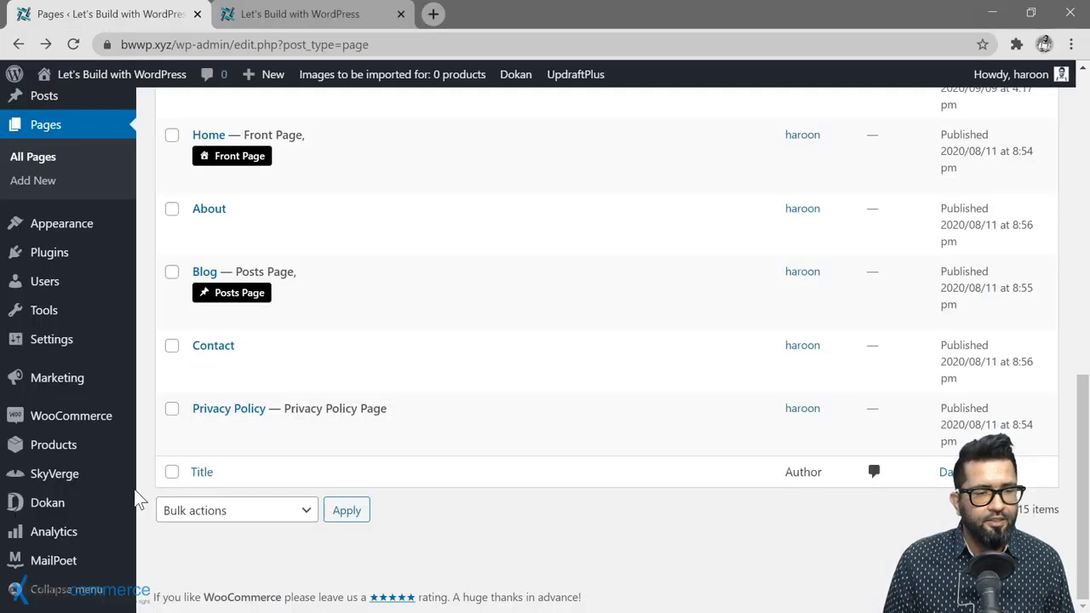
In the WordPress admin's list of all products, quick-edit the Casual Fitted Hoodie's status to Published and update it
mouse_move(80, 511)
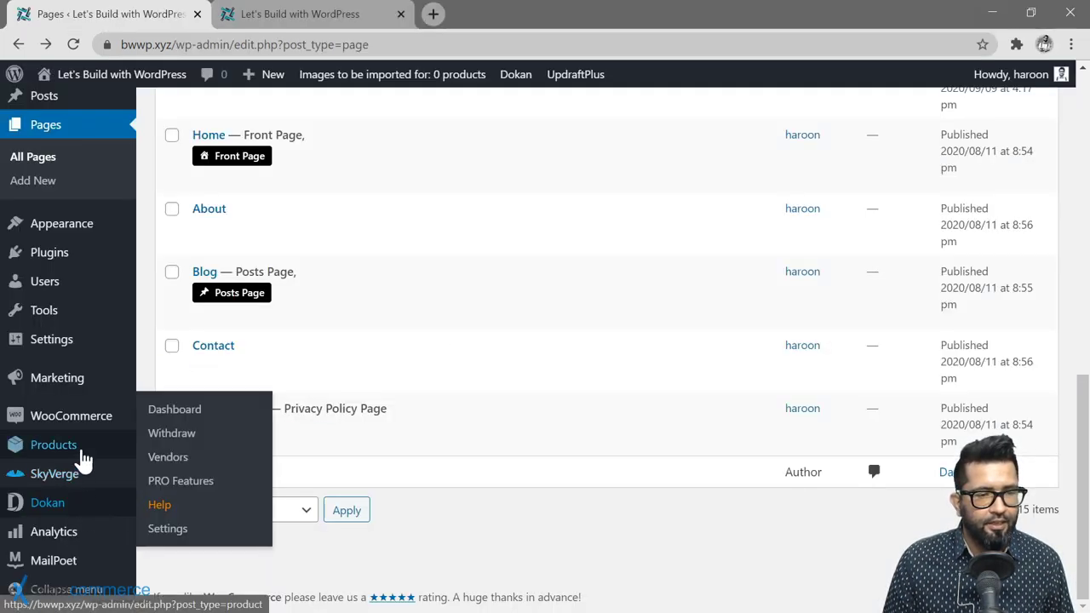
mouse_move(86, 432)
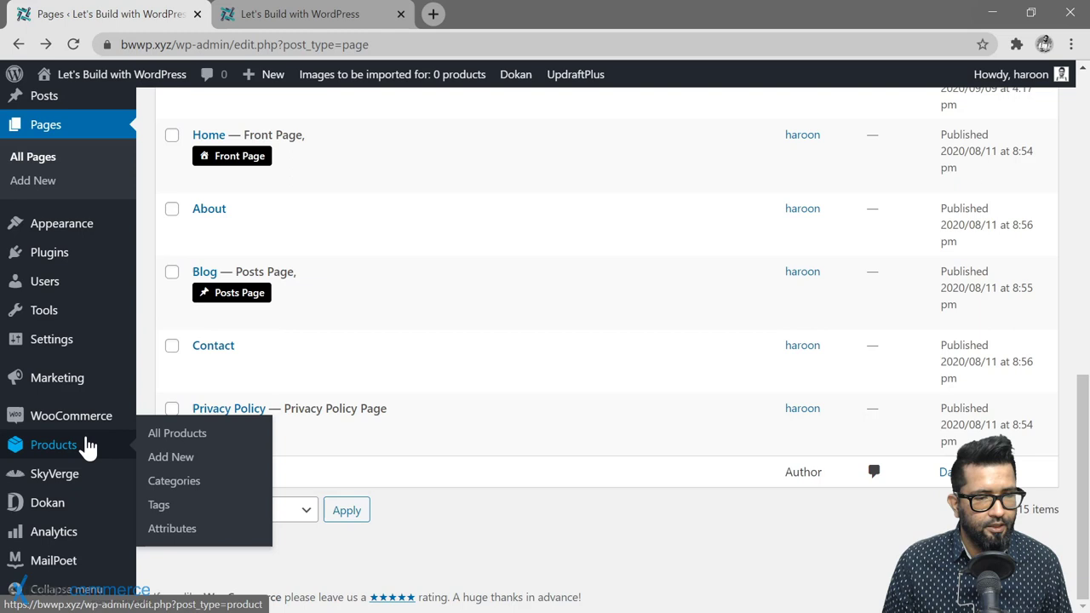
click(179, 433)
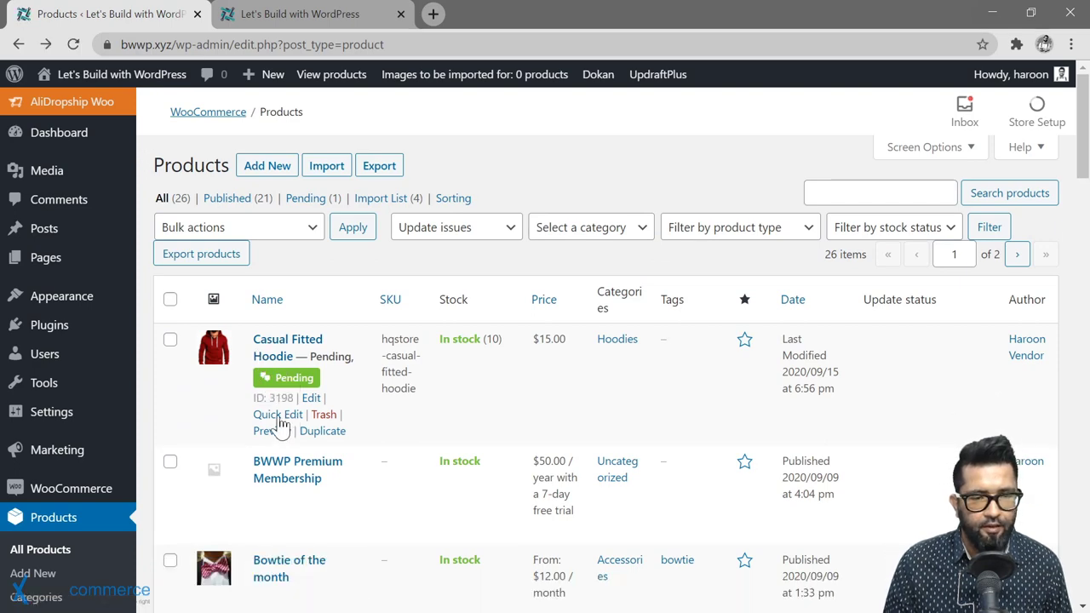
click(290, 417)
scroll(532, 464, down, 1)
scroll(532, 464, down, 1)
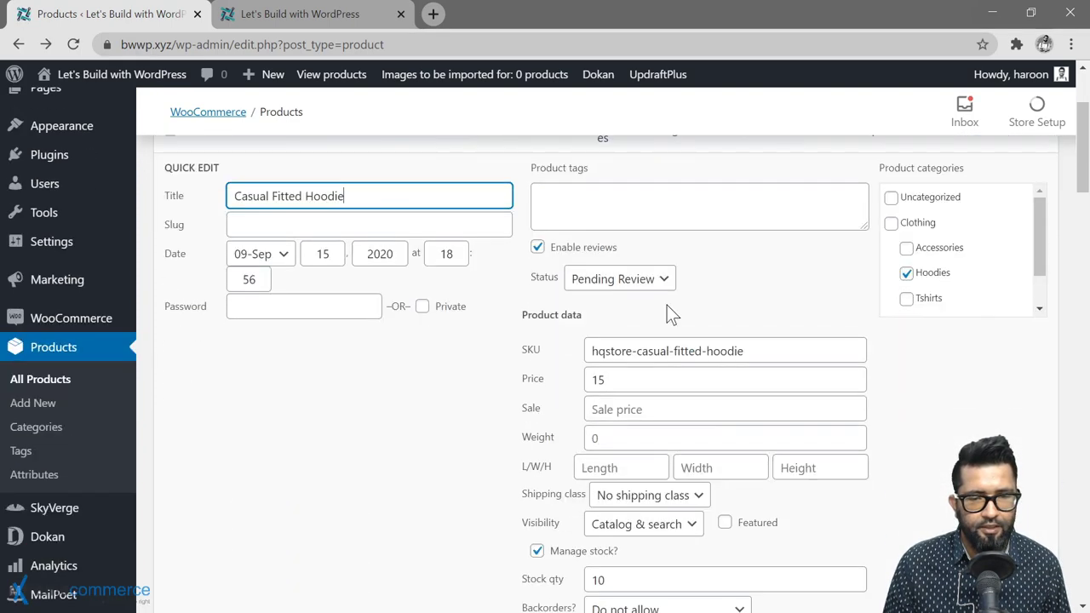
click(657, 279)
click(612, 299)
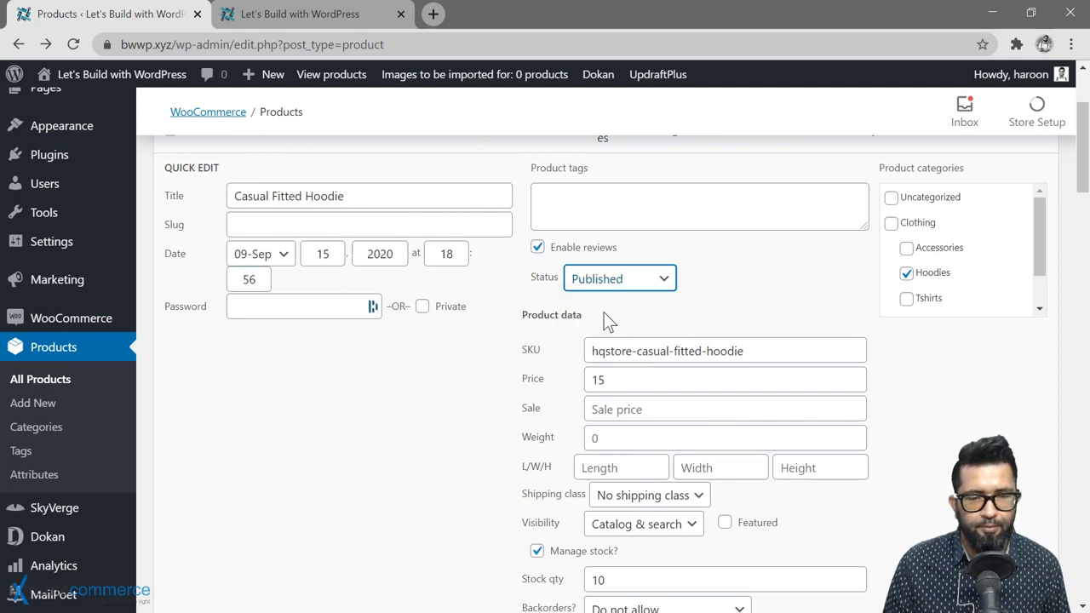
scroll(919, 434, down, 2)
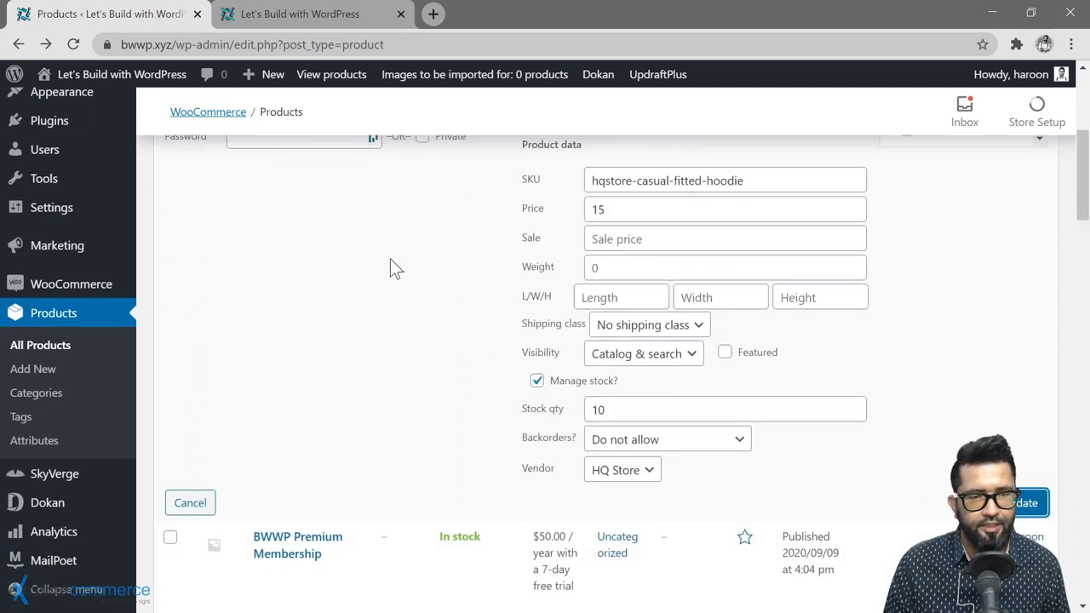
Switch back to the HQ Store page, reload it and open the Casual Fitted Hoodie's product page
key(alt+Tab)
click(74, 43)
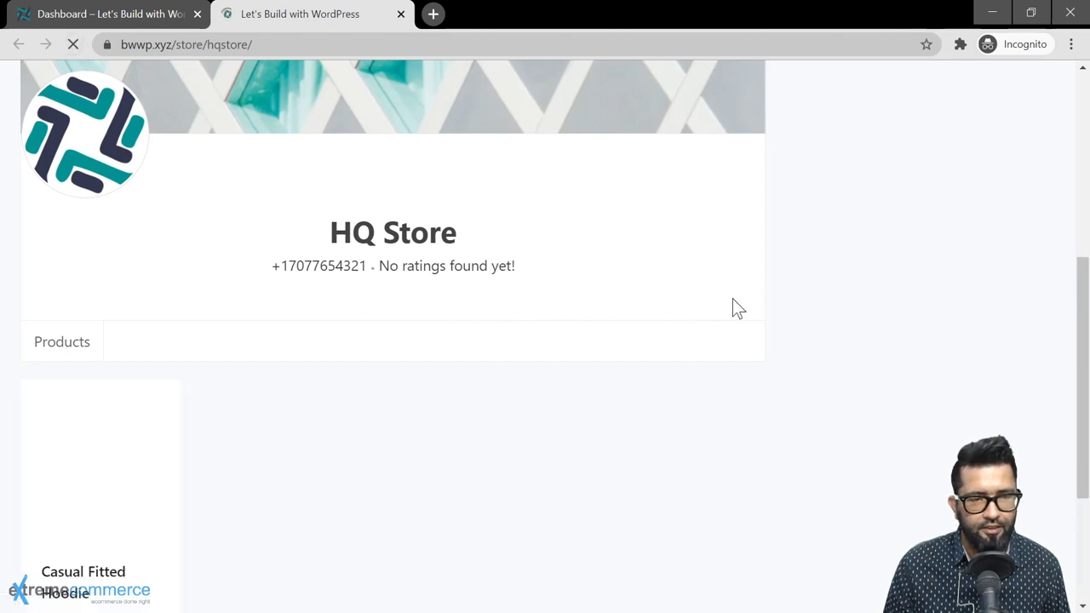
scroll(436, 308, down, 3)
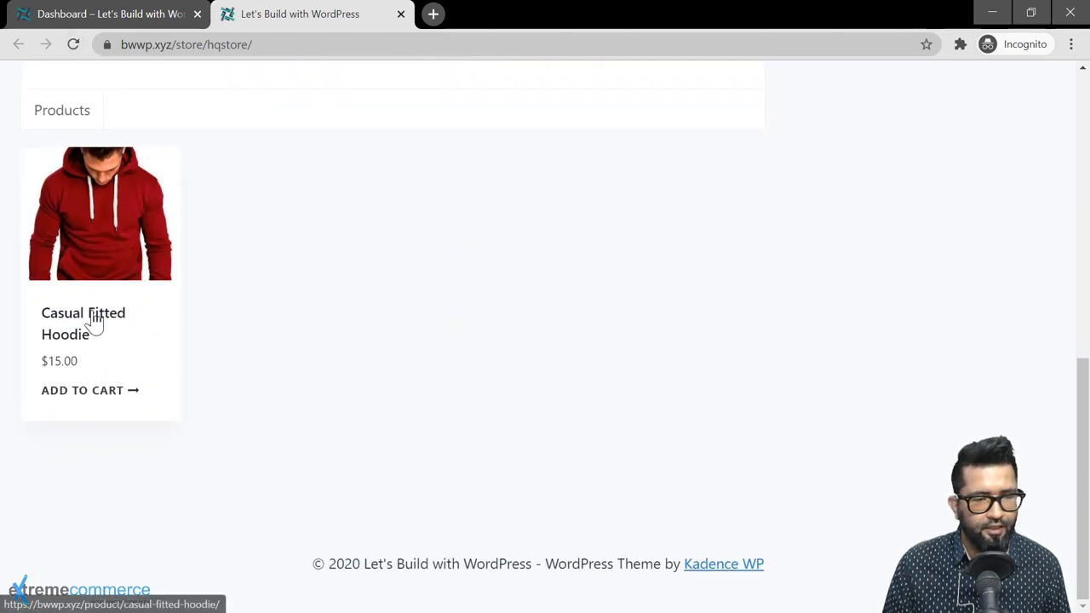
click(78, 322)
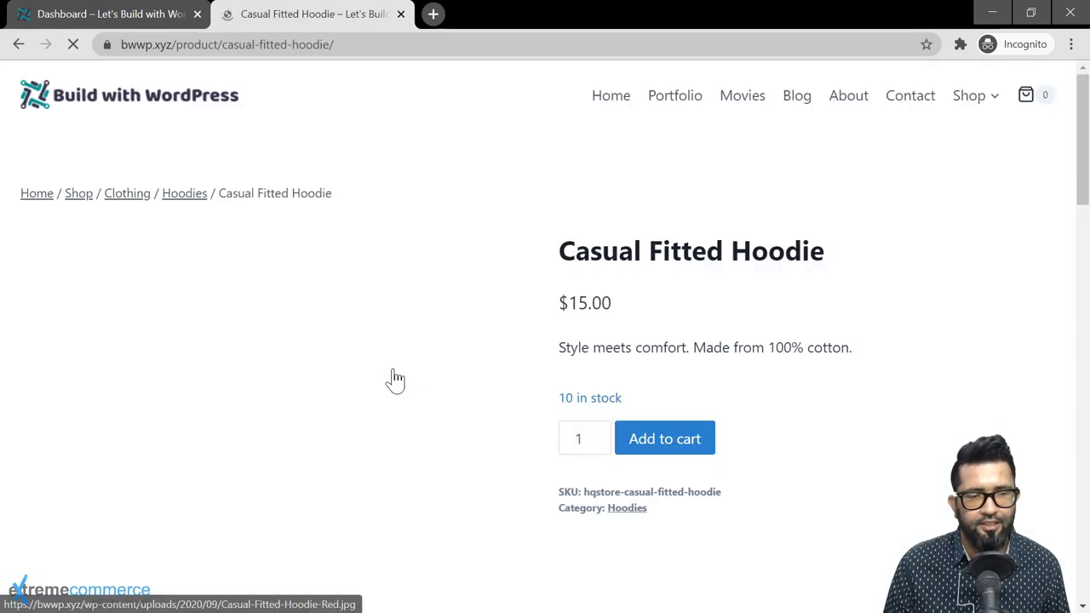
Examine the hoodie's product page, including its images, description, reviews and vendor information
scroll(597, 432, down, 4)
scroll(597, 434, down, 8)
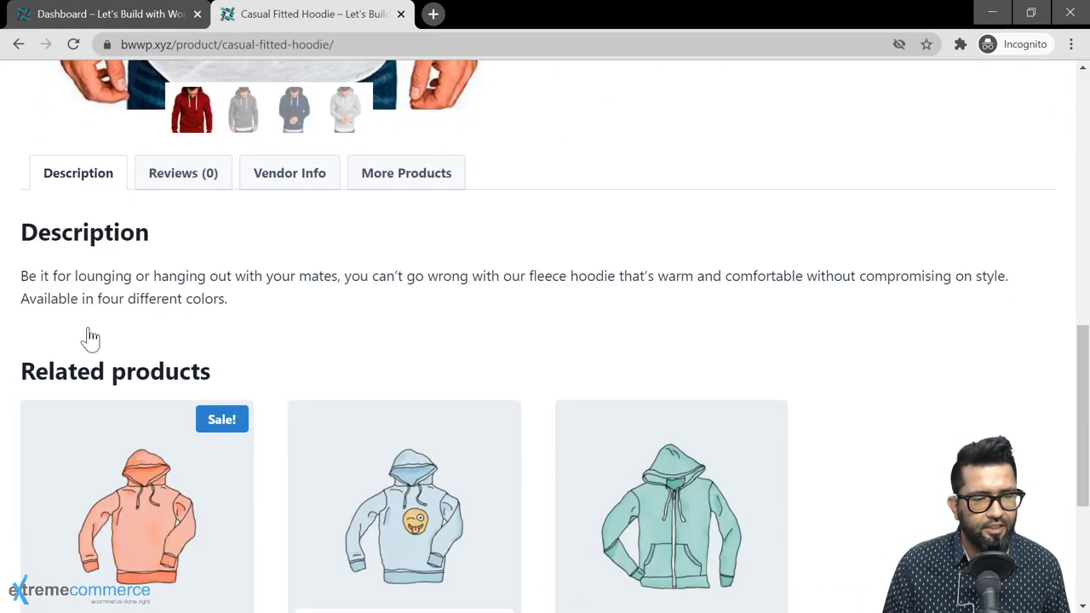
scroll(70, 316, up, 3)
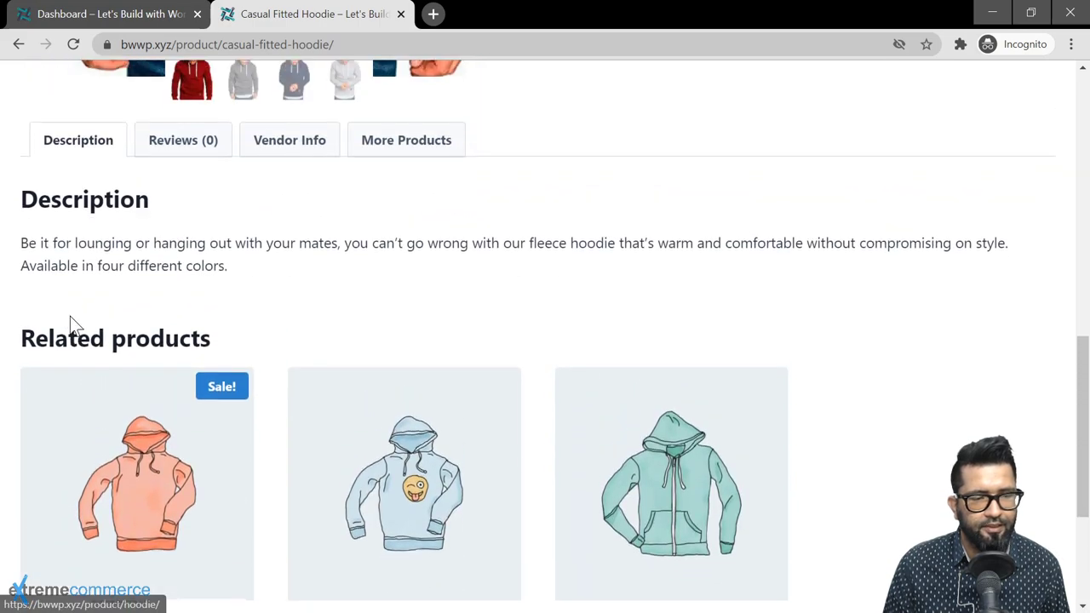
scroll(69, 316, down, 1)
scroll(70, 316, up, 3)
click(183, 316)
click(320, 332)
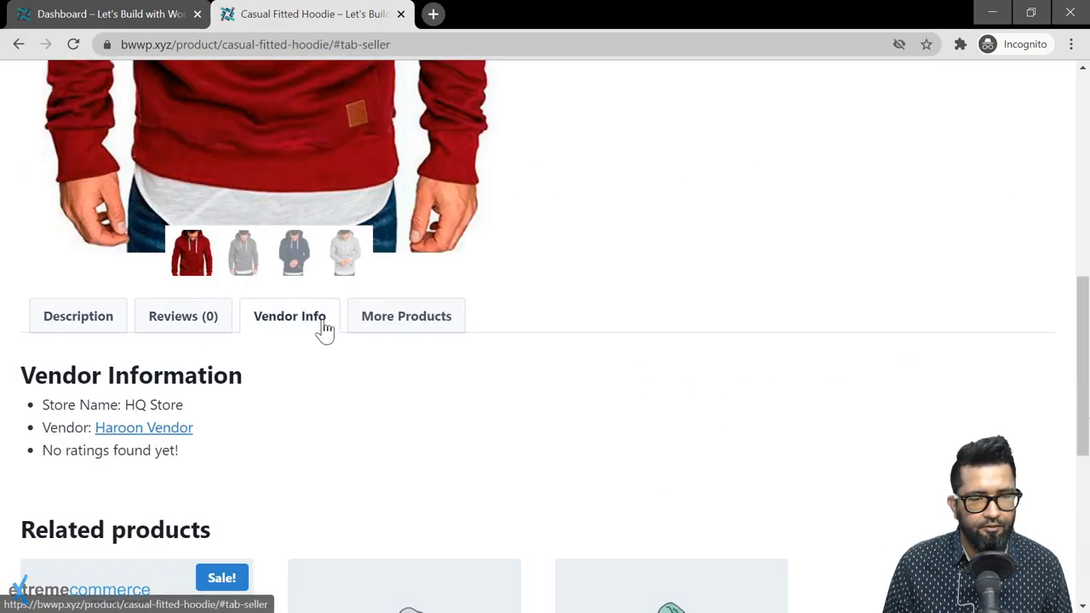
scroll(212, 375, down, 1)
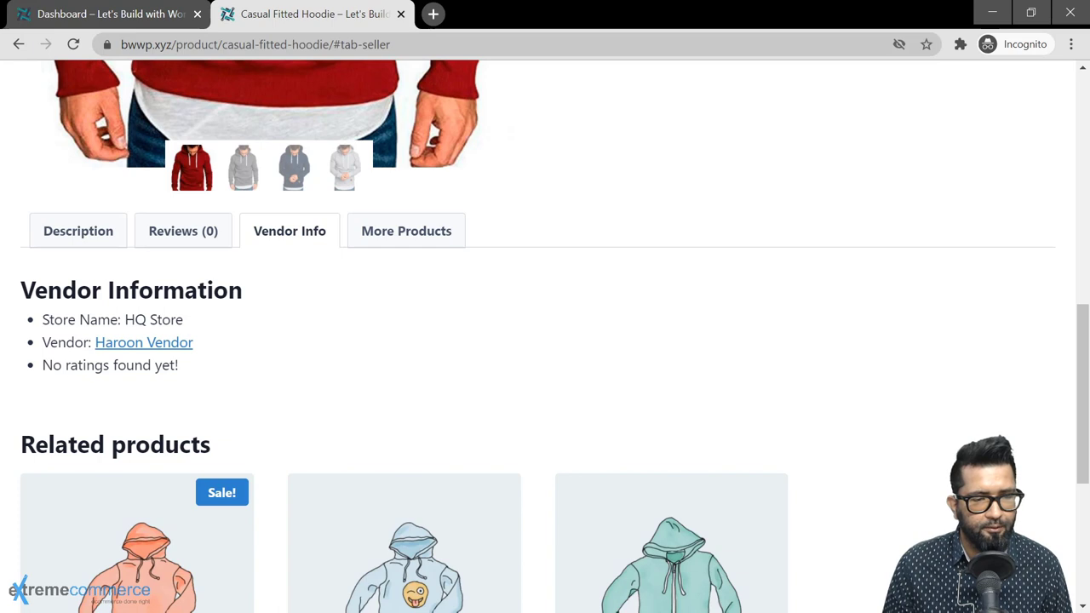
Check the vendor's More Products section on the hoodie page and return to the product images
click(405, 235)
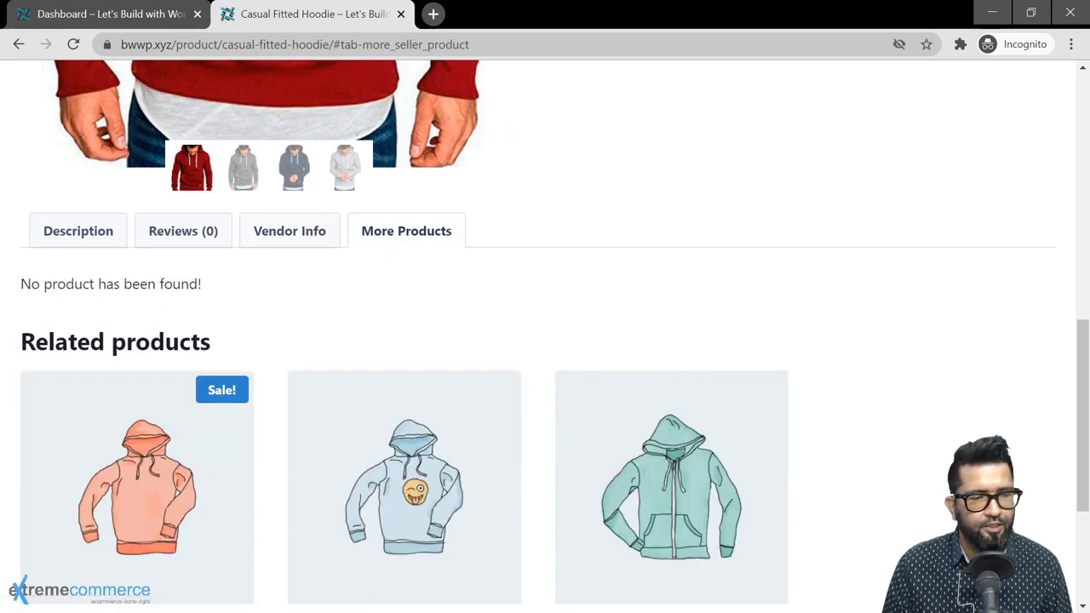
drag(20, 283, 204, 286)
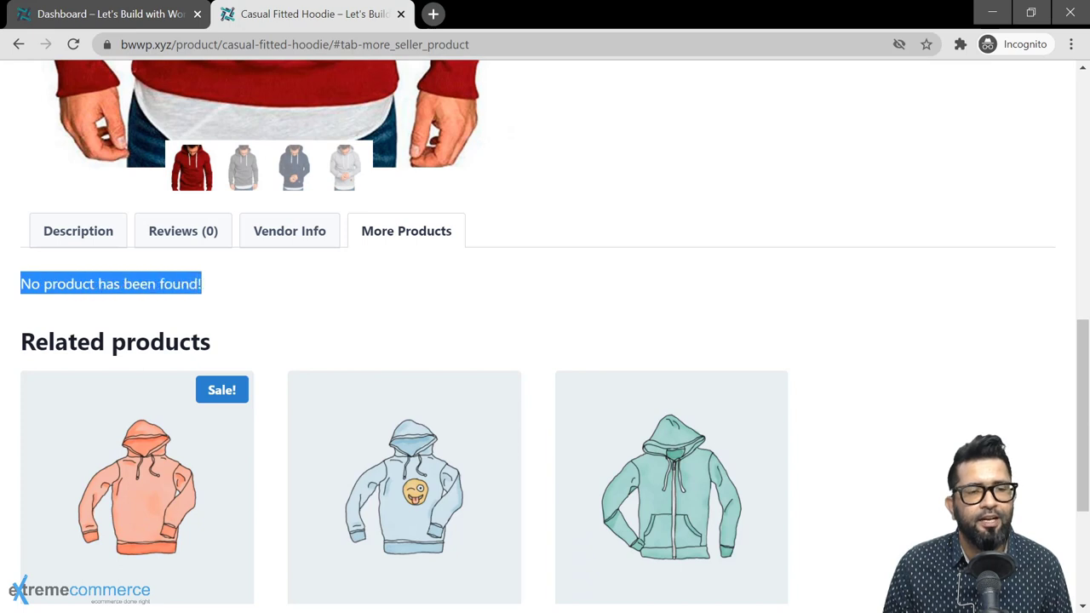
click(227, 289)
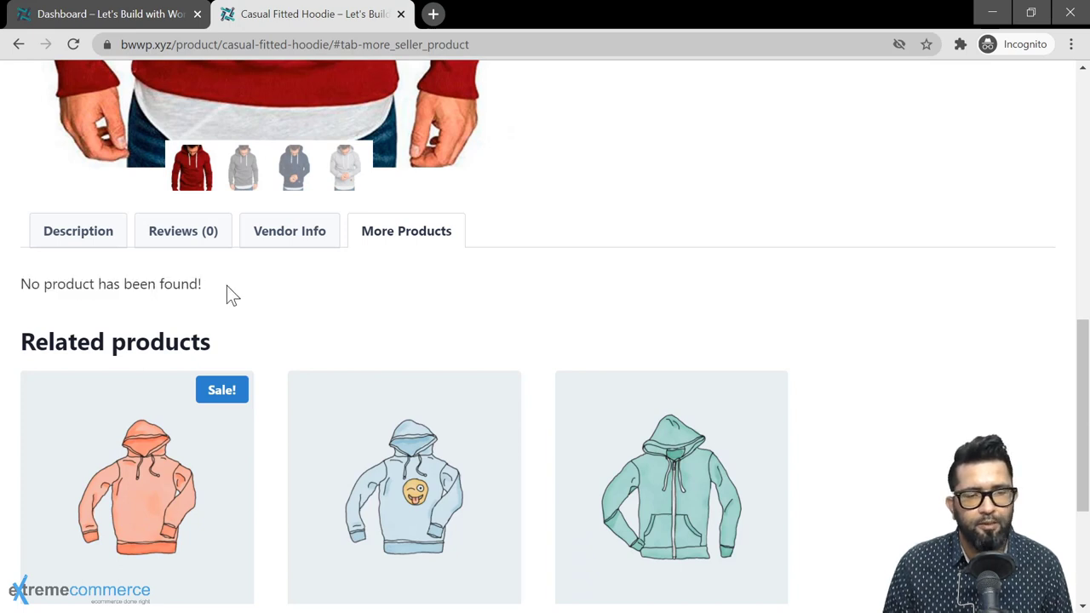
scroll(372, 271, up, 7)
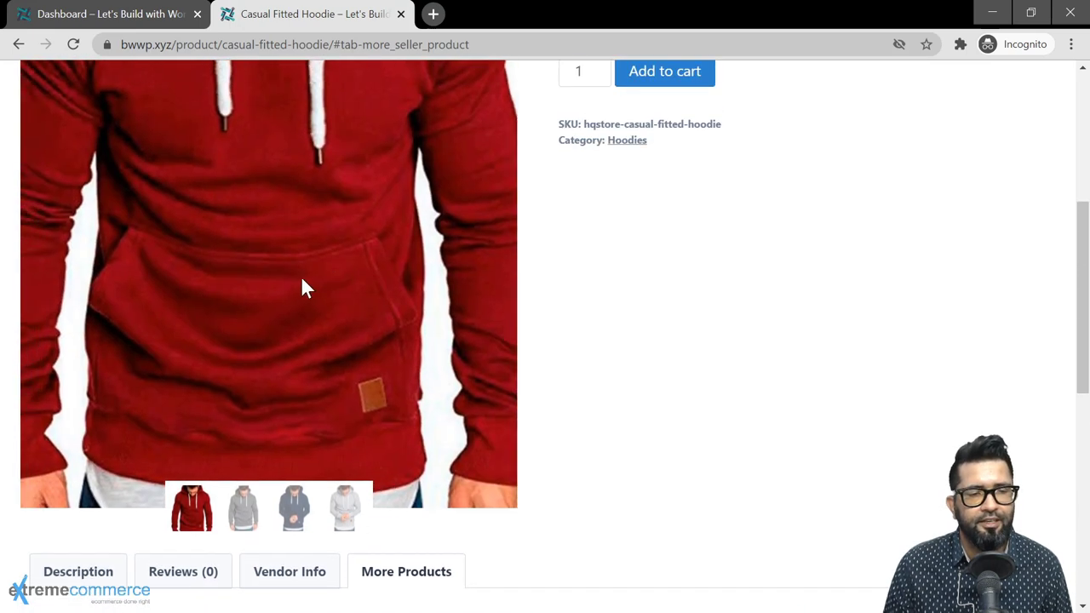
scroll(573, 312, up, 2)
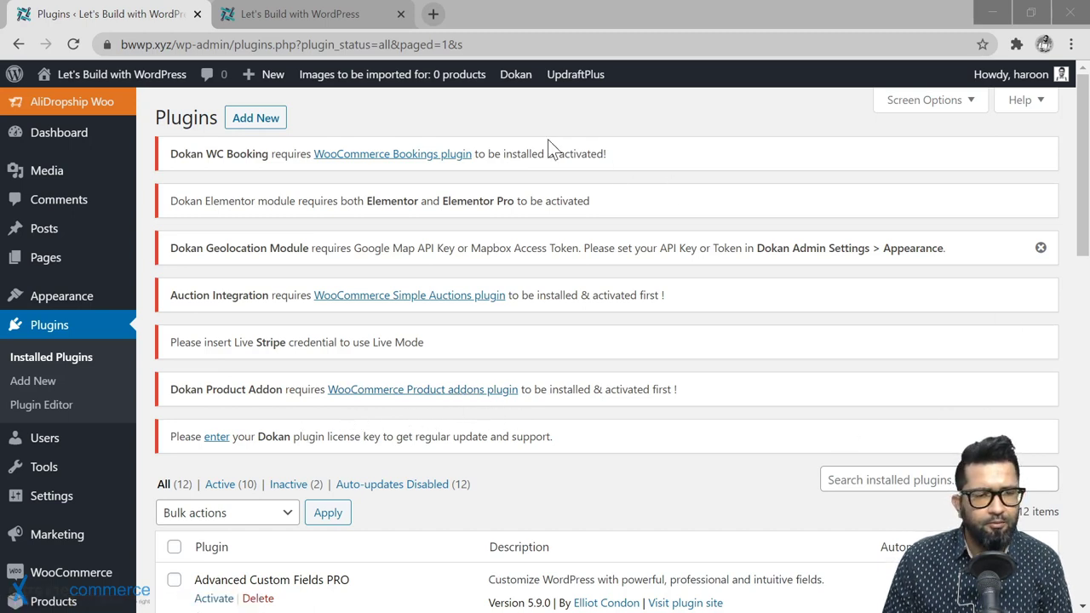
Dismiss the Dokan Geolocation Module notice on the installed plugins page and review the plugin list
click(1041, 248)
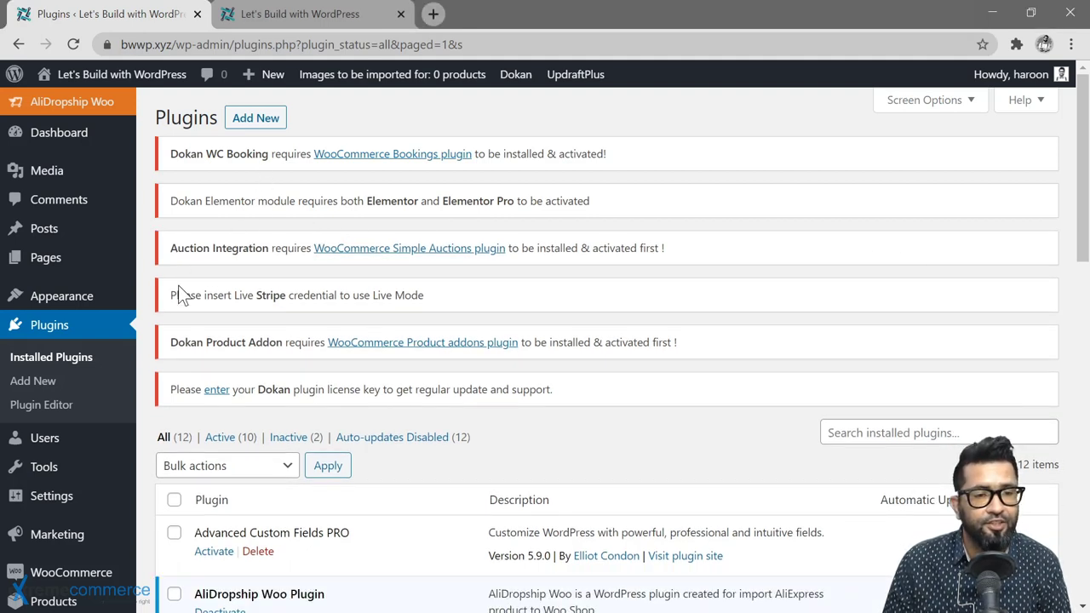
scroll(143, 344, down, 2)
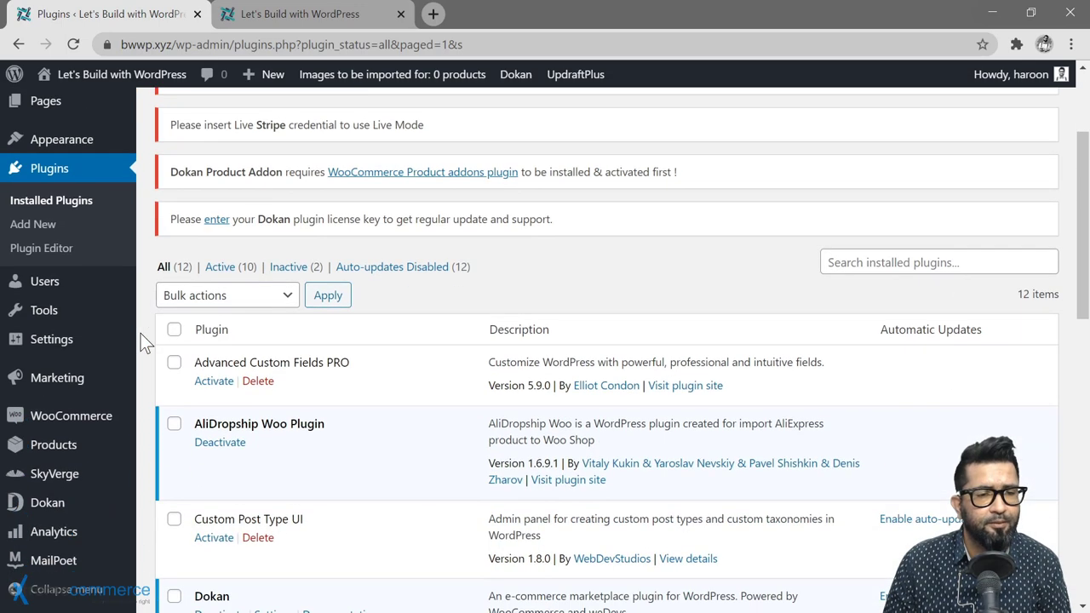
scroll(141, 341, down, 1)
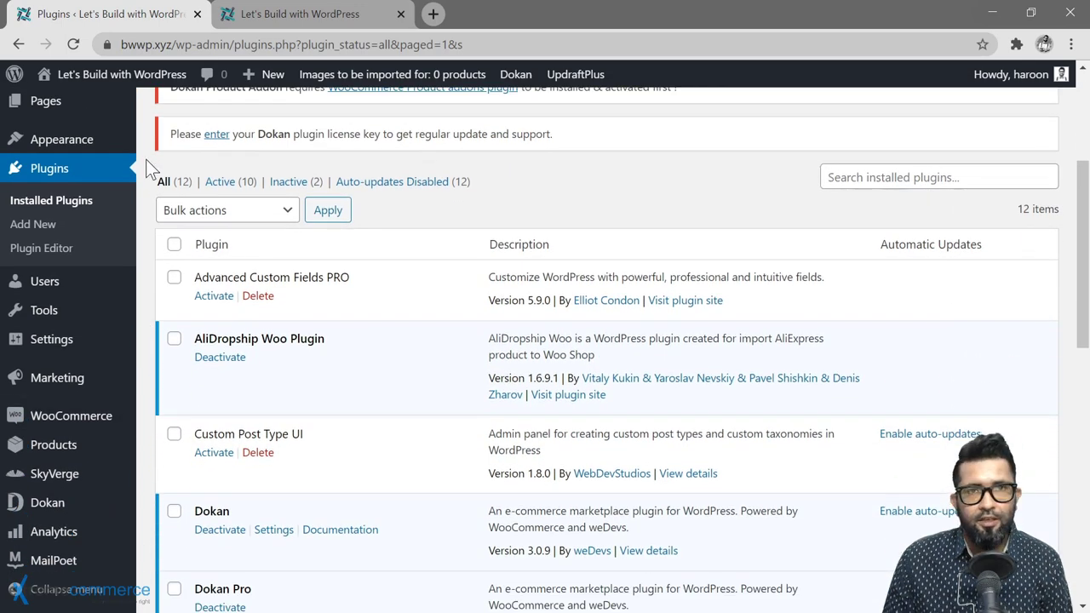
Open the Dokan settings and look through the full list of available settings sections
mouse_move(60, 507)
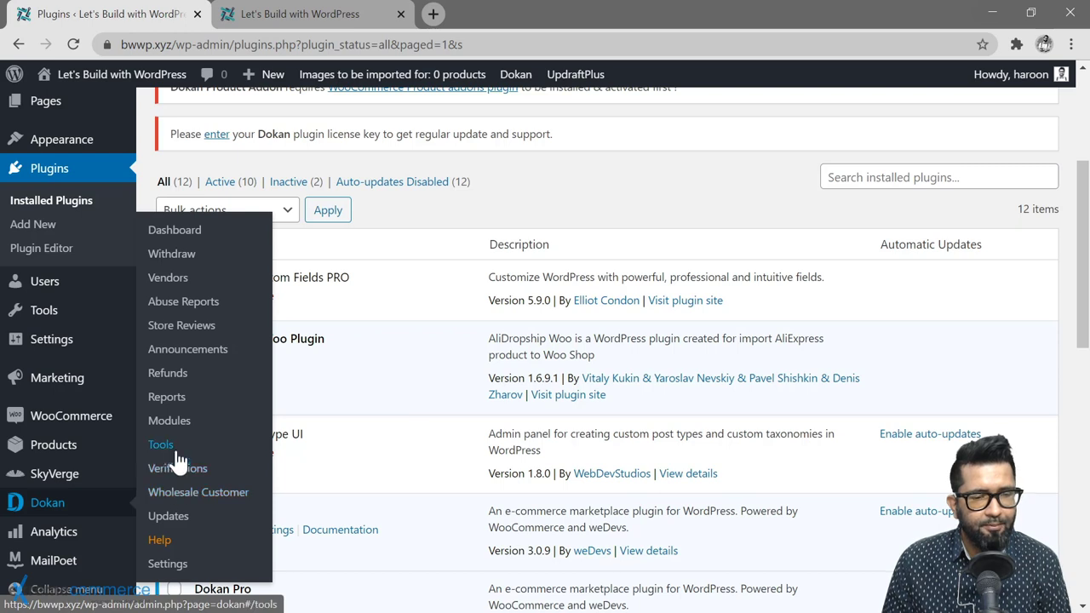
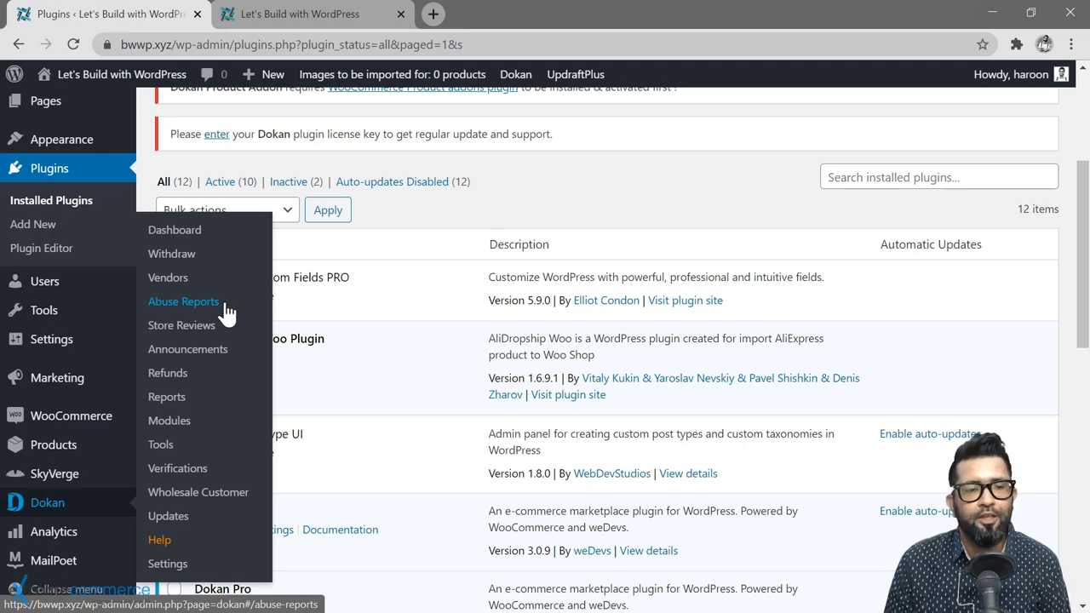
scroll(226, 315, down, 9)
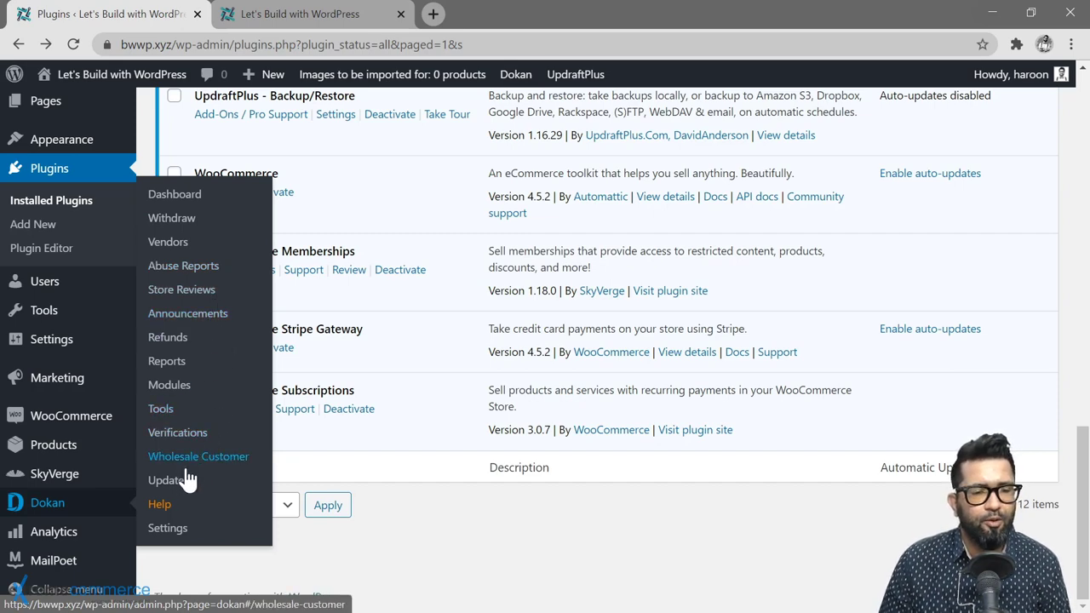
click(171, 532)
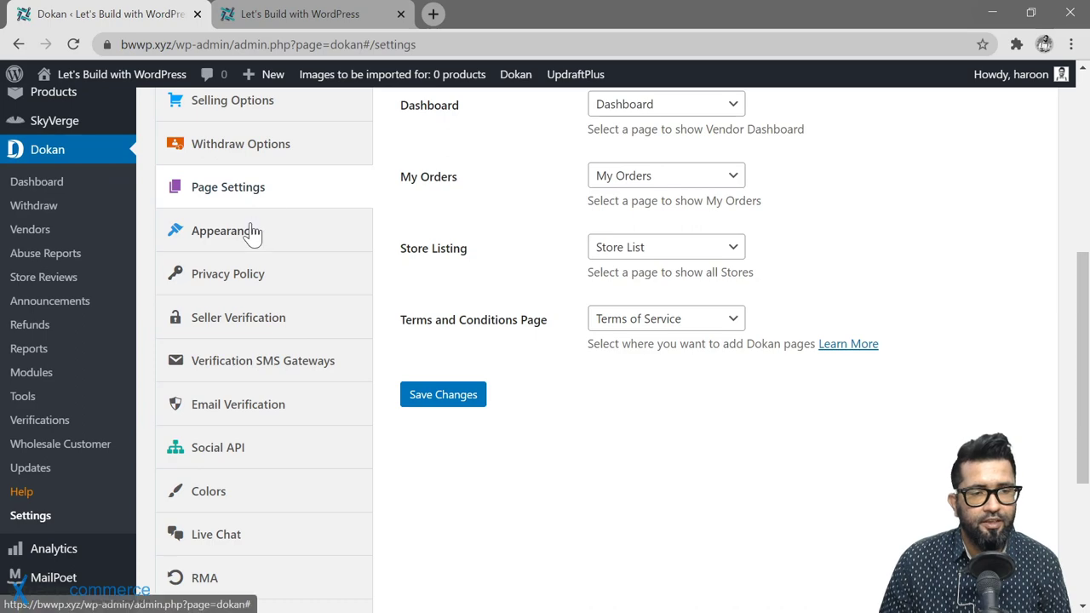
scroll(279, 358, down, 1)
scroll(280, 360, down, 2)
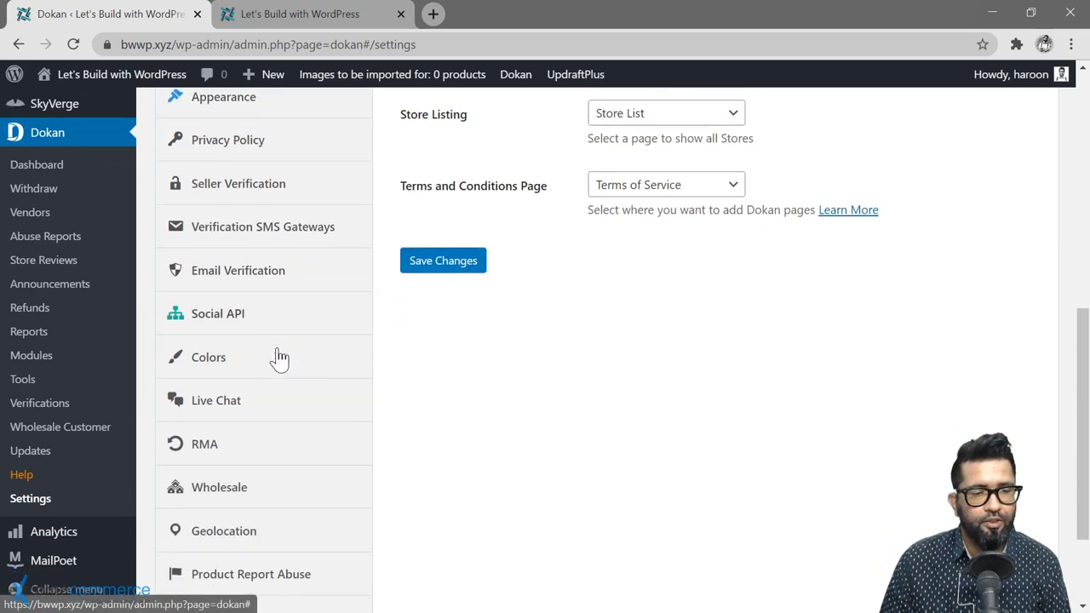
scroll(323, 507, up, 1)
scroll(357, 499, up, 4)
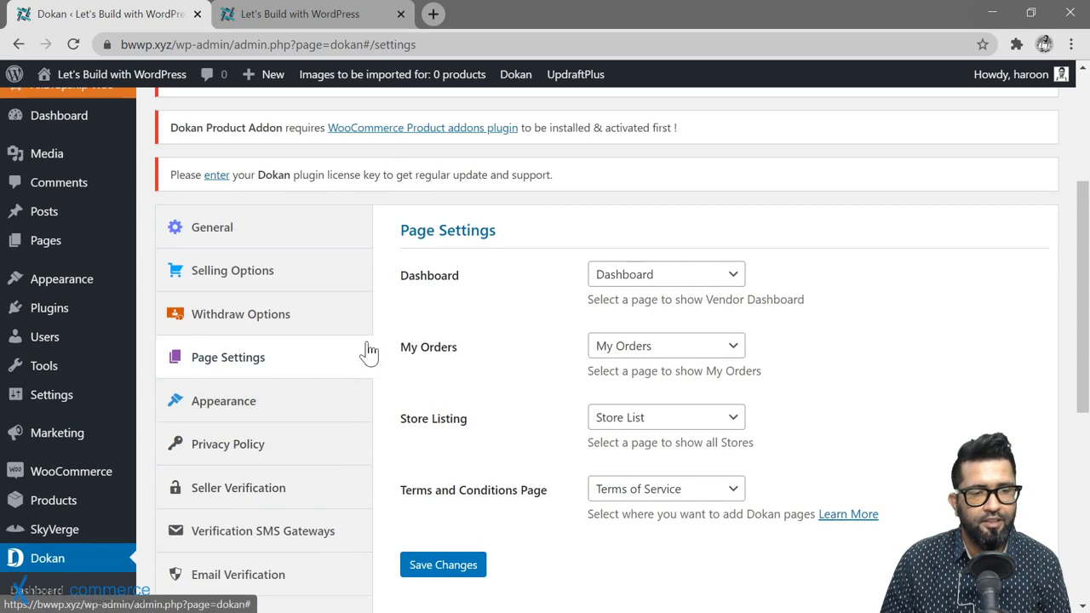
scroll(292, 258, down, 5)
scroll(290, 265, down, 1)
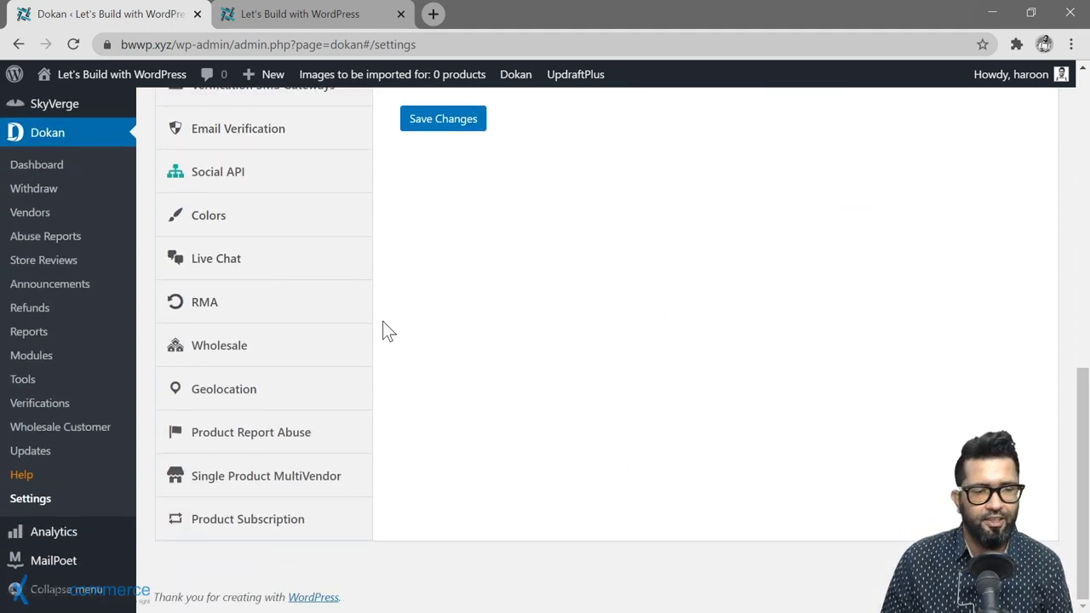
scroll(382, 324, up, 4)
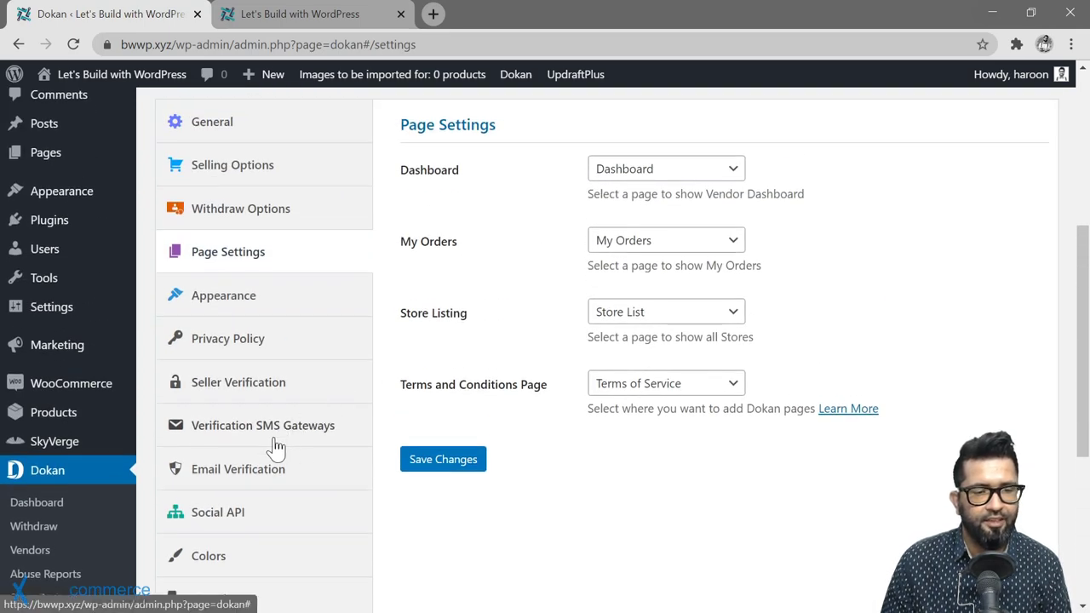
Examine the Email Verification settings and the Verification SMS Gateways settings, including the active gateway options under Nexmo
click(267, 473)
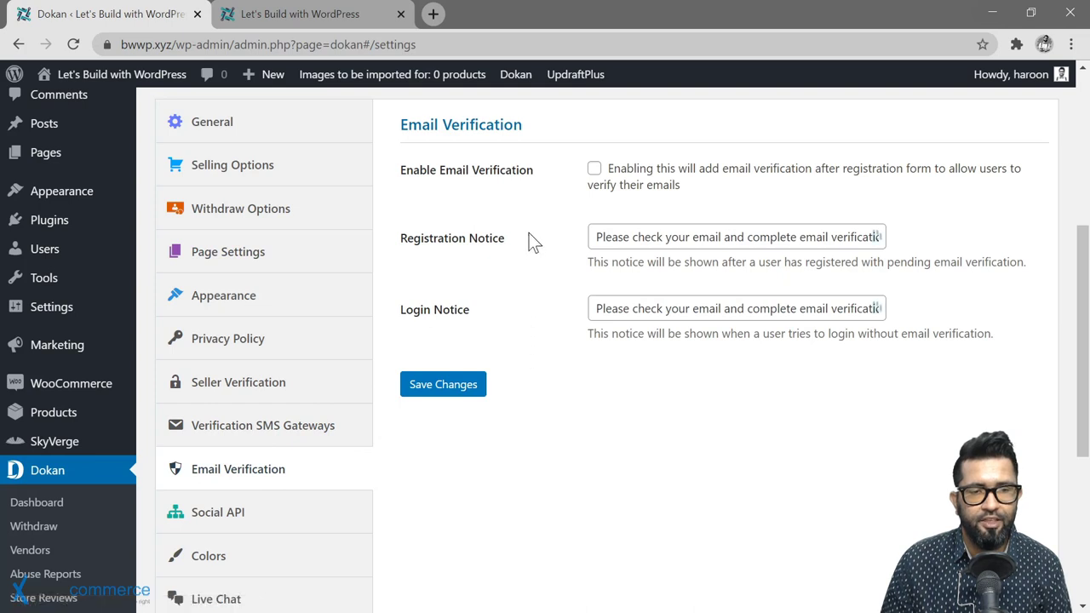
click(595, 175)
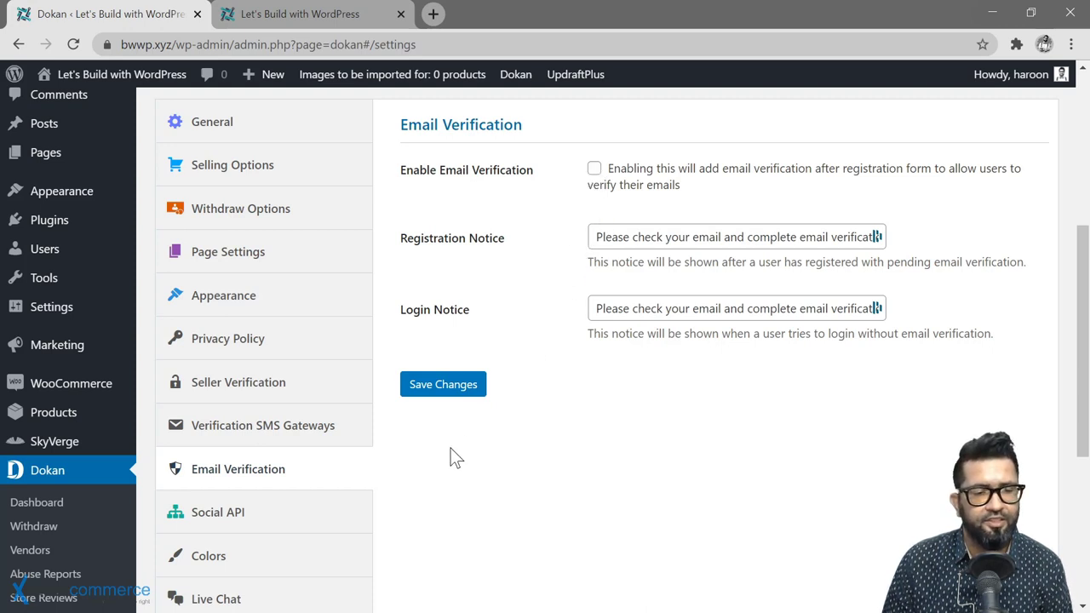
click(313, 436)
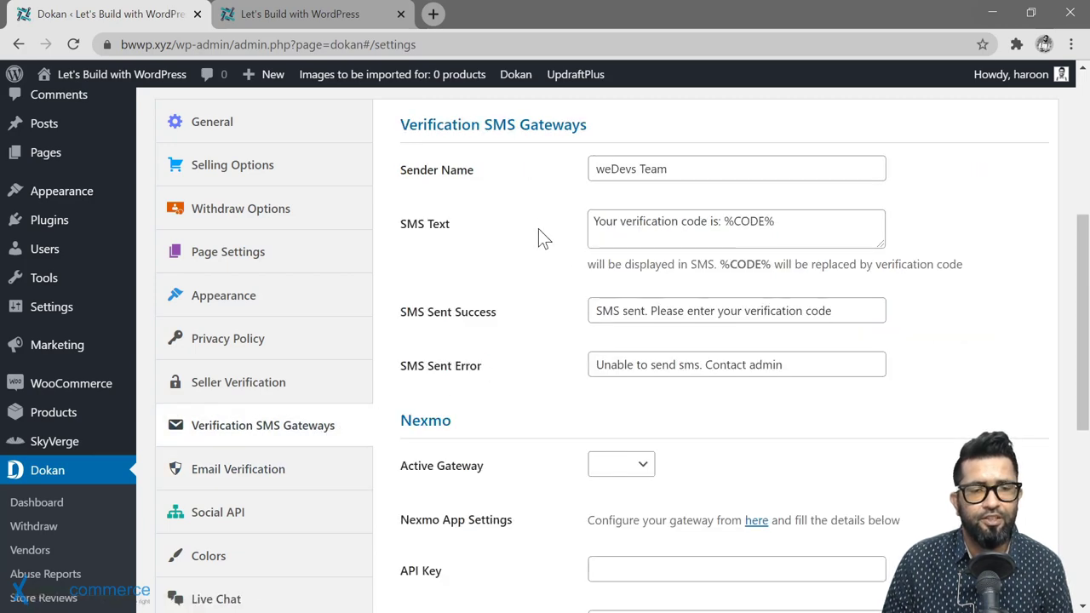
scroll(532, 223, down, 2)
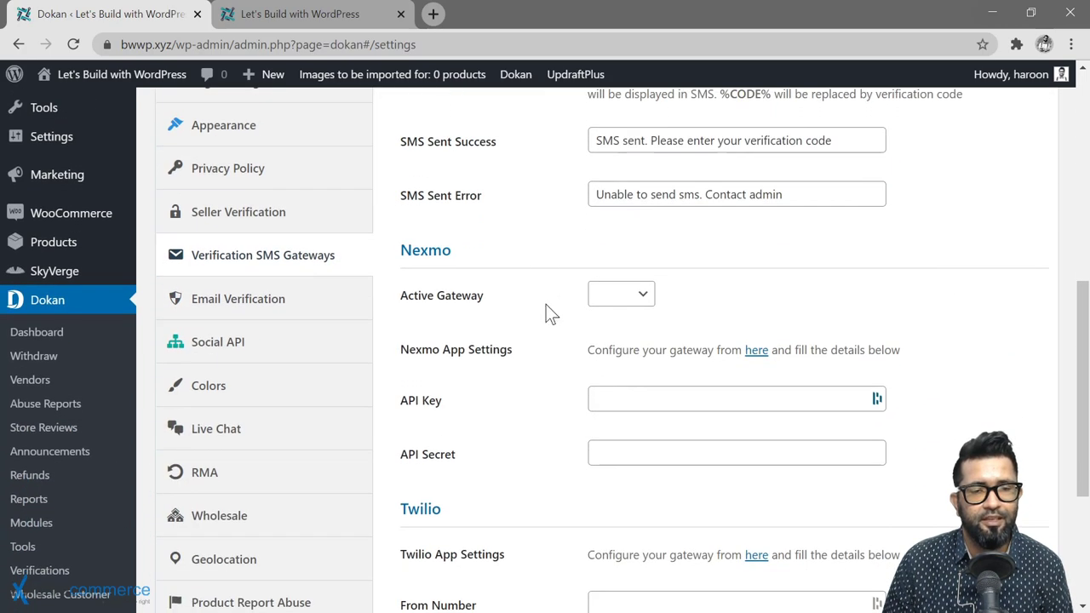
click(637, 298)
click(622, 311)
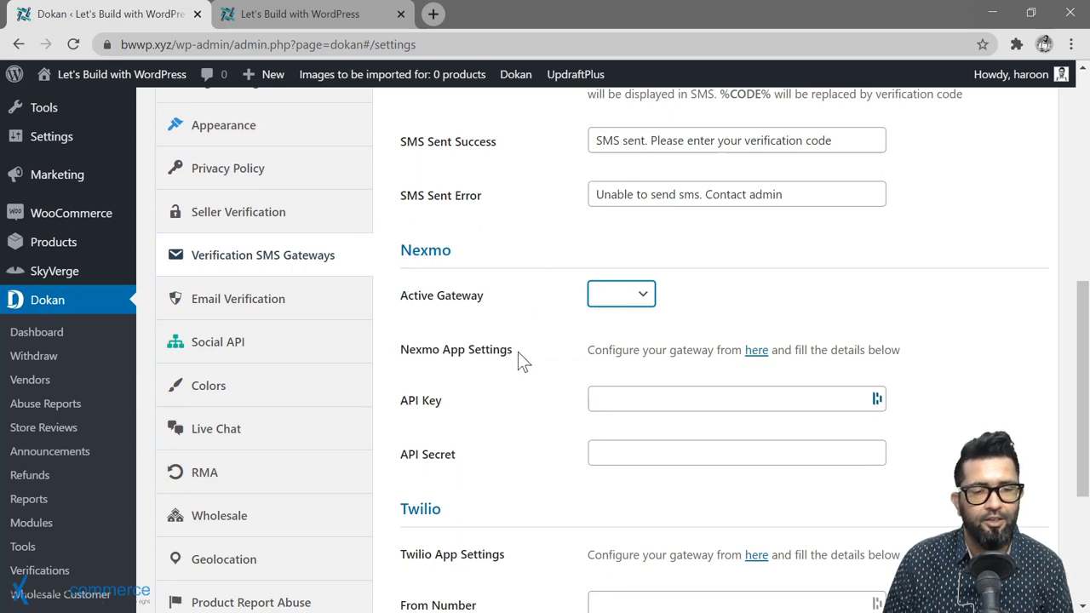
Examine the Live Chat settings and the Social API login settings for Facebook, Twitter and Google
scroll(486, 365, down, 1)
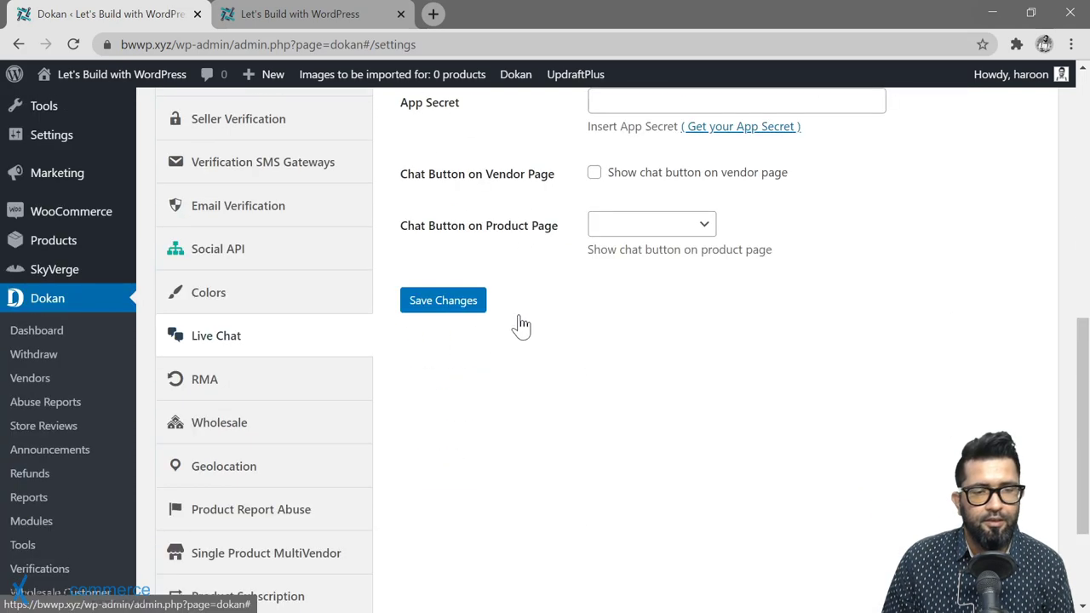
scroll(528, 320, up, 3)
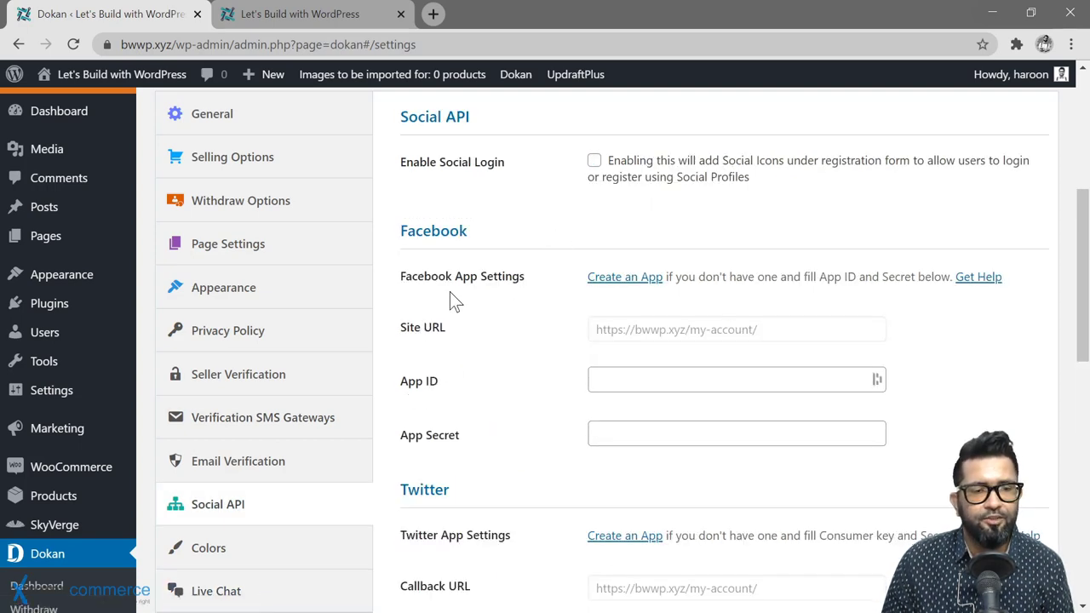
scroll(294, 366, down, 4)
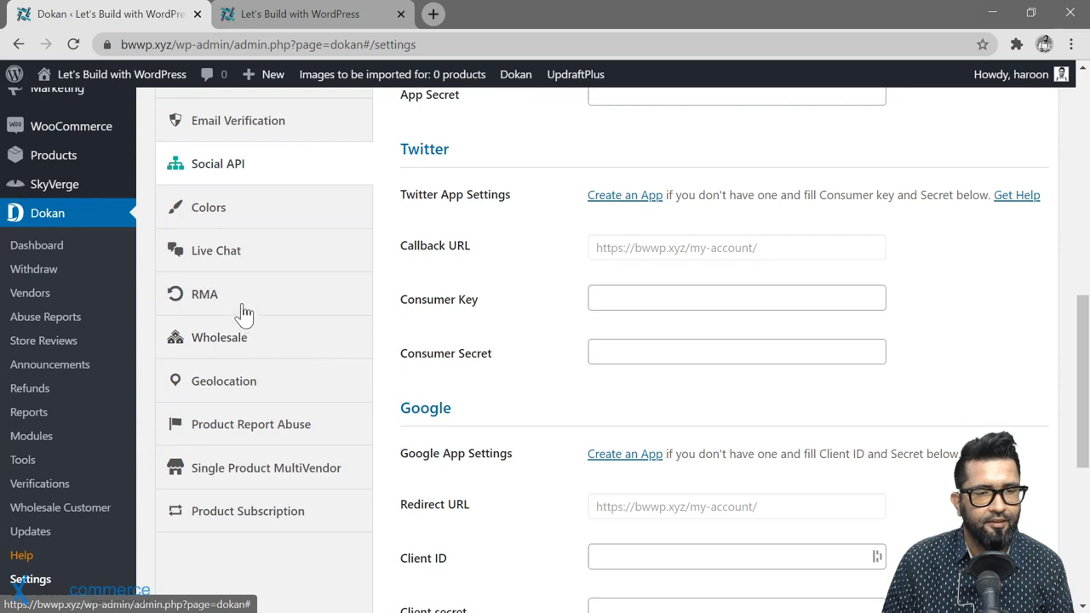
Examine the RMA settings for order status, refund and coupon requests, RMA reasons and refund policy
click(244, 312)
scroll(530, 337, up, 6)
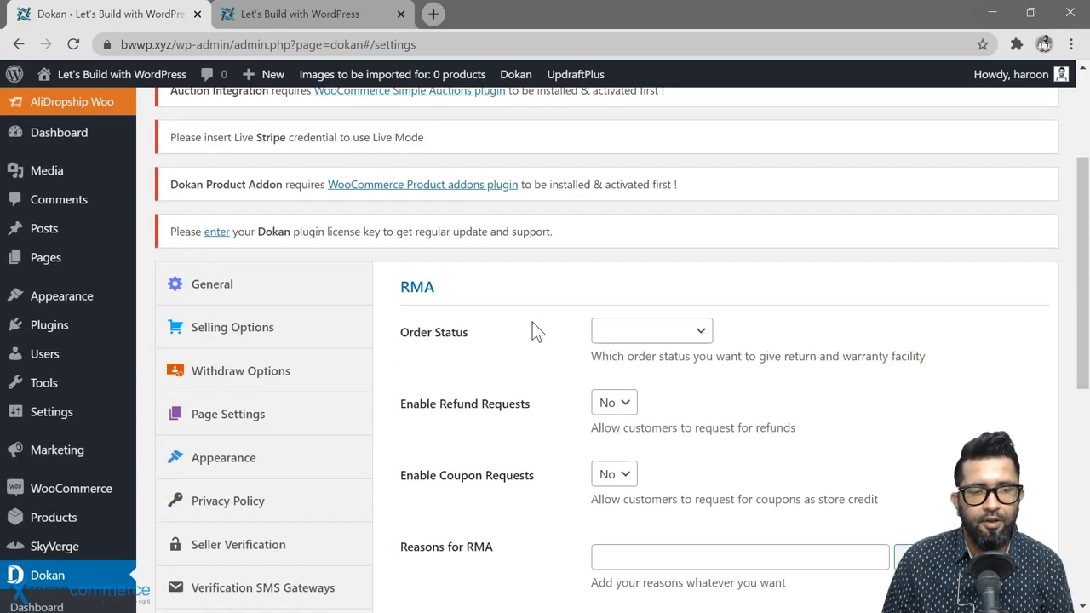
scroll(532, 322, down, 4)
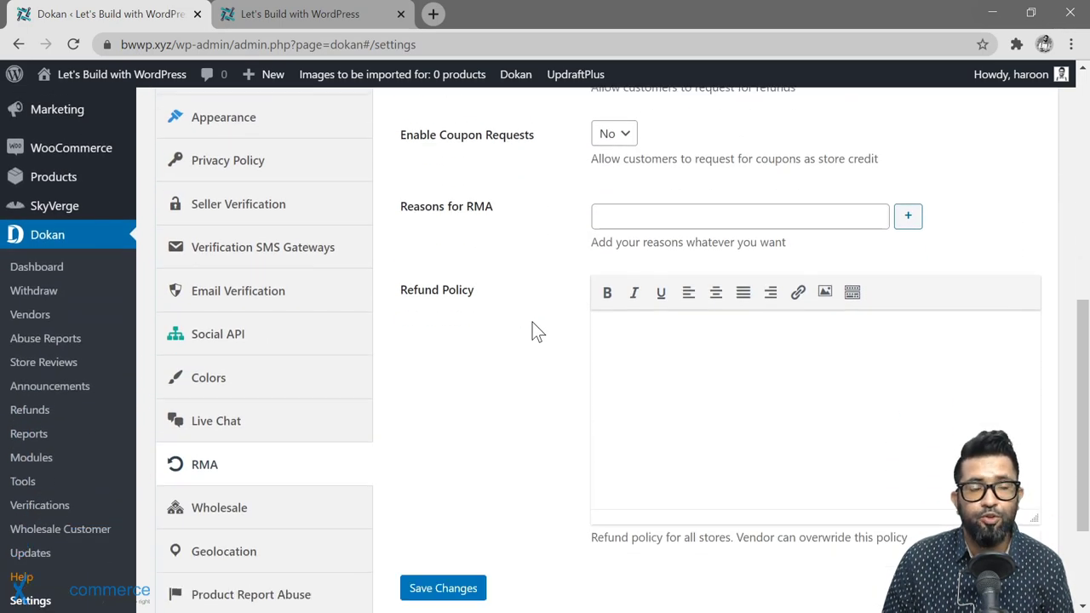
scroll(533, 322, down, 2)
click(292, 351)
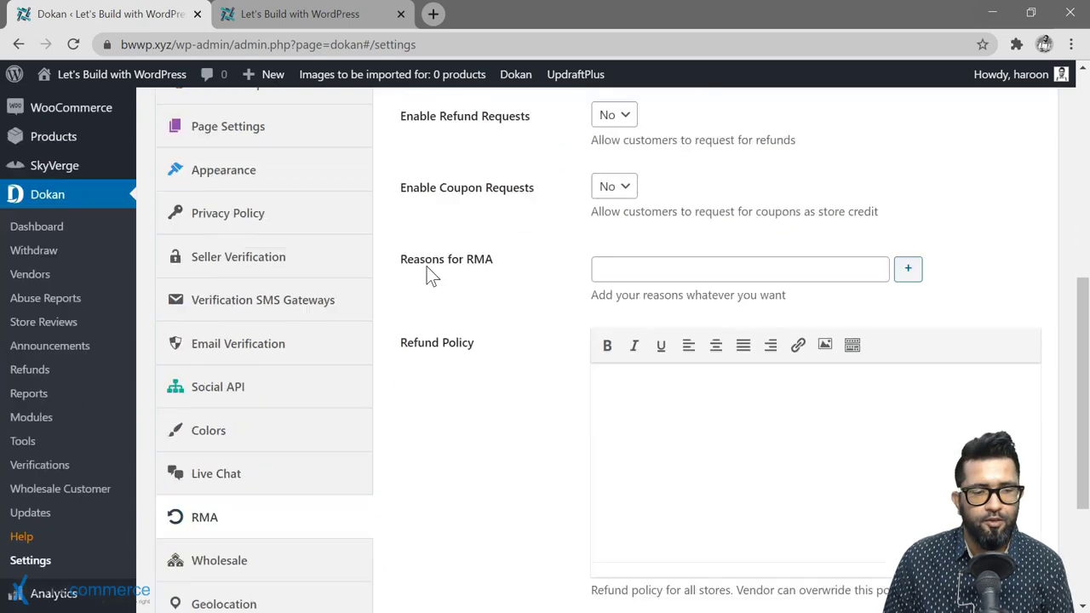
scroll(383, 285, down, 3)
Look through the Colors, Geolocation and Product Report Abuse sections of the Dokan settings
click(248, 221)
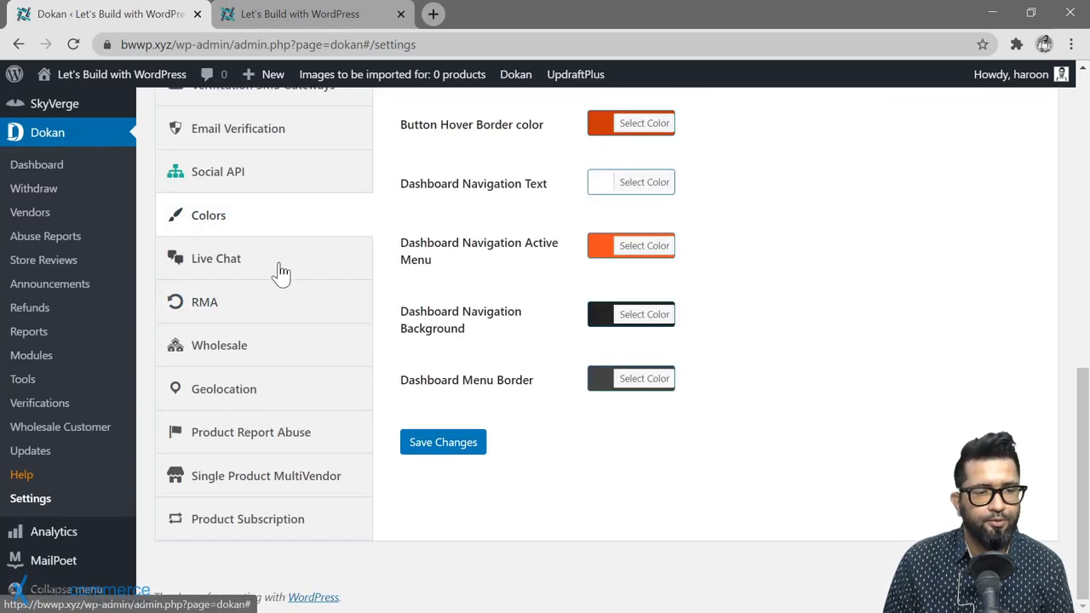
click(267, 393)
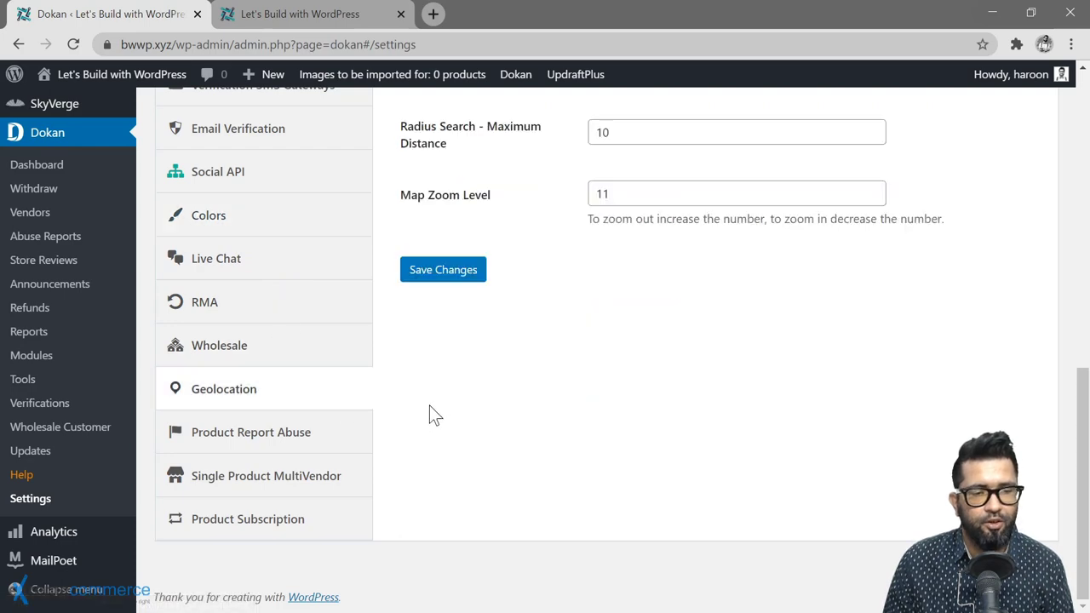
click(315, 434)
scroll(575, 350, up, 4)
scroll(554, 351, down, 4)
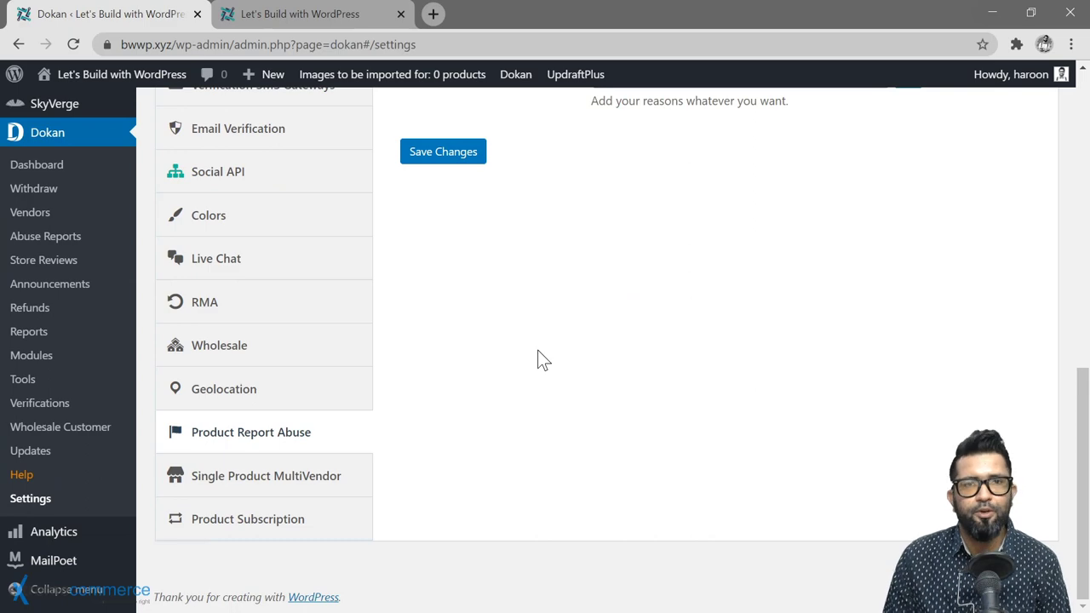
Examine the Single Product MultiVendor settings, from the enable option to the SPMV products display option
click(340, 474)
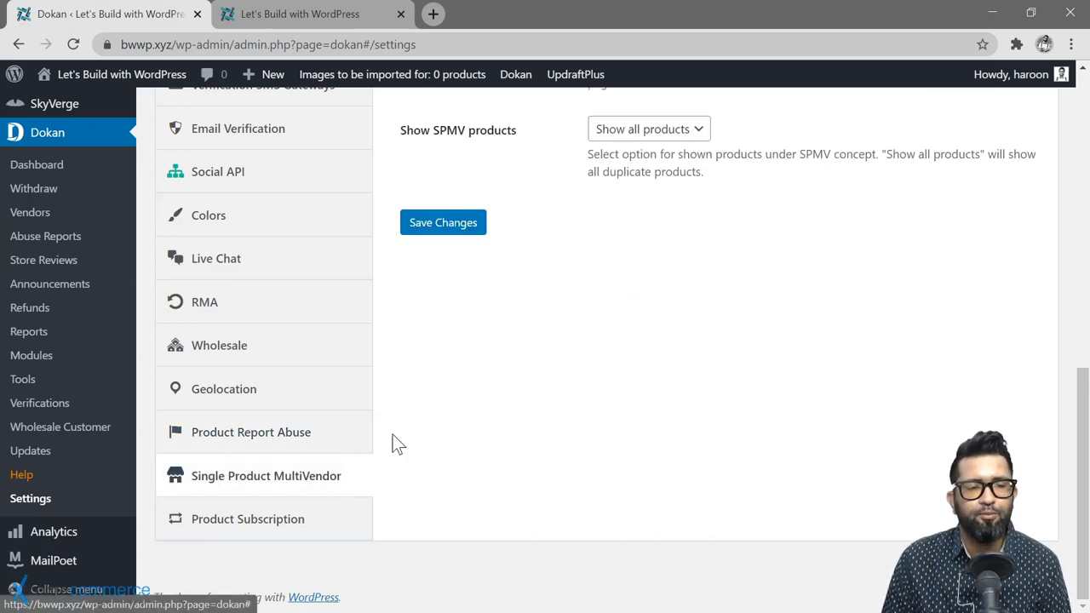
scroll(511, 355, up, 6)
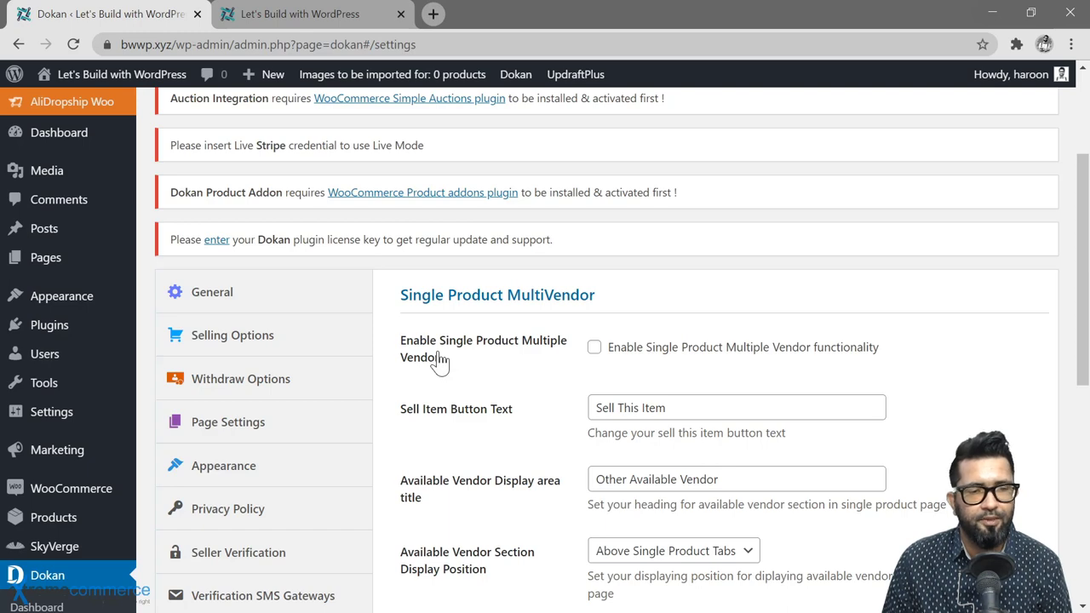
scroll(341, 351, down, 6)
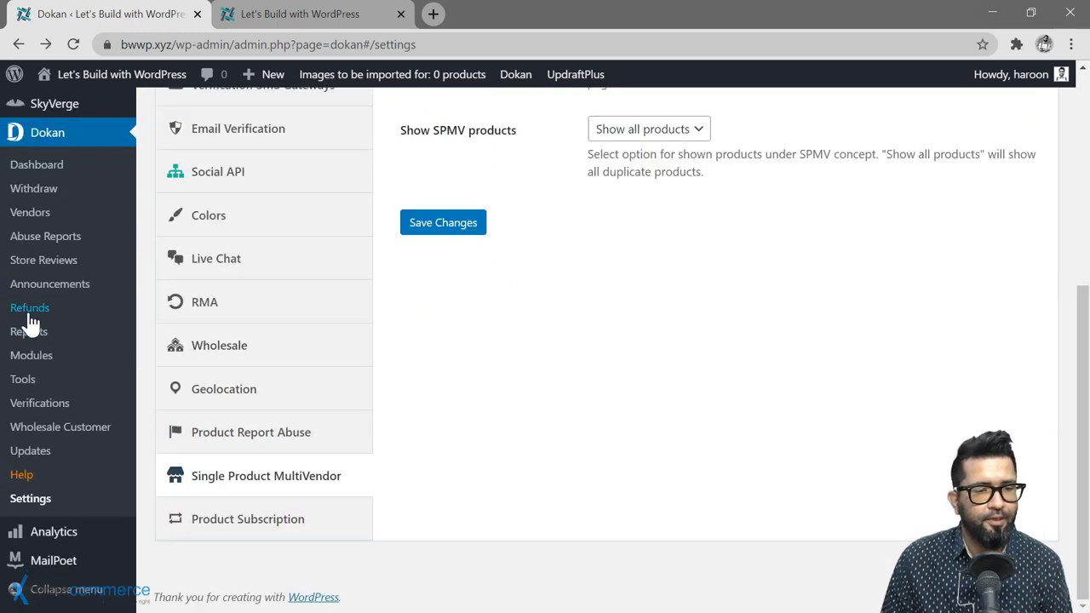
Deactivate the Wirecard and WooCommerce Booking Integration modules in the Dokan module list
click(35, 356)
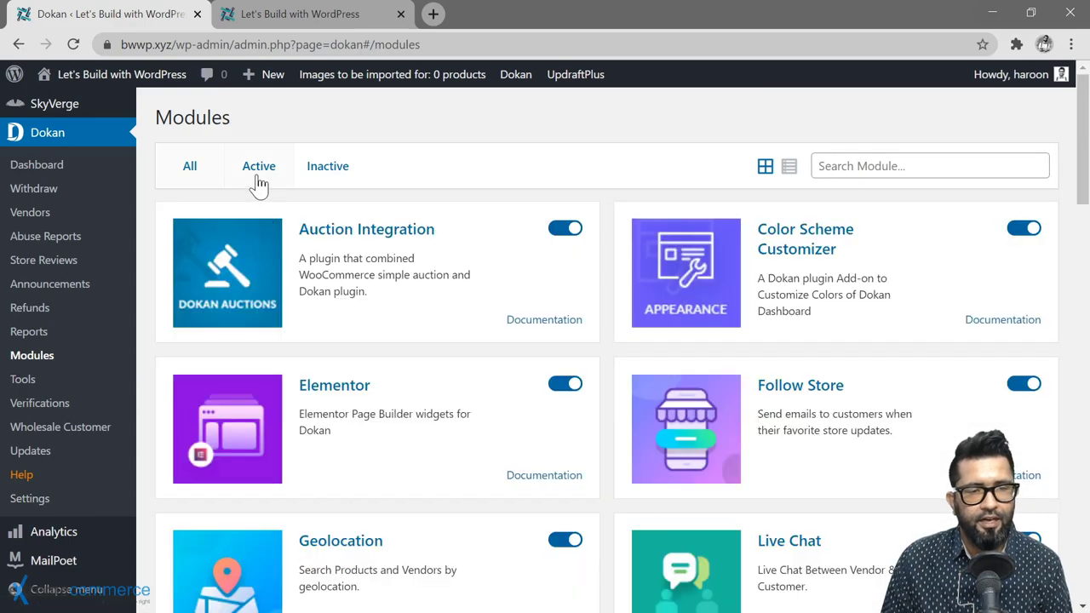
scroll(606, 320, down, 8)
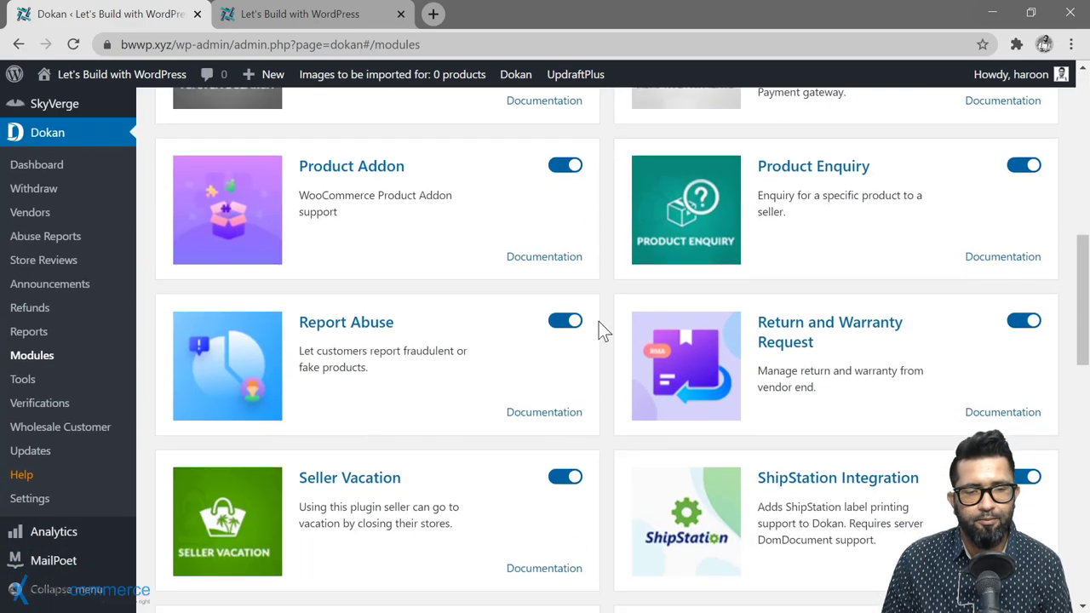
scroll(599, 321, down, 10)
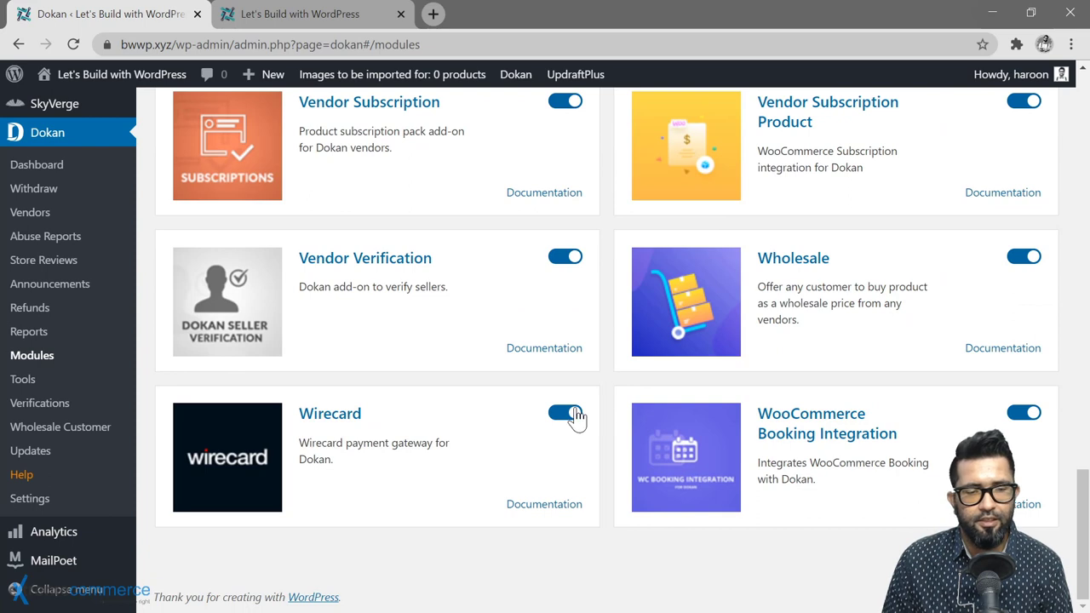
click(567, 414)
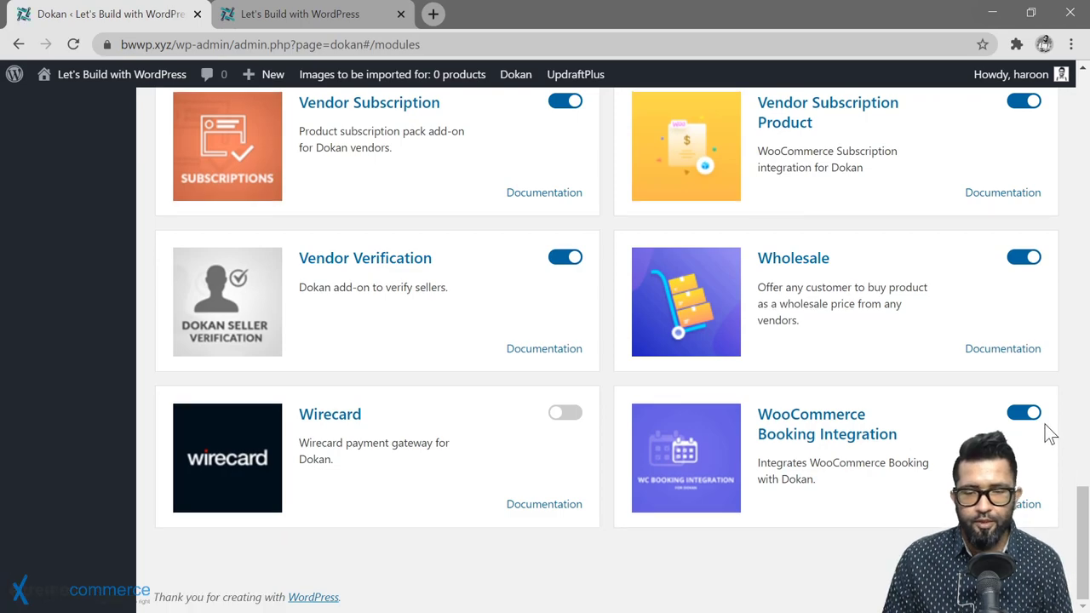
click(1024, 414)
scroll(869, 374, up, 15)
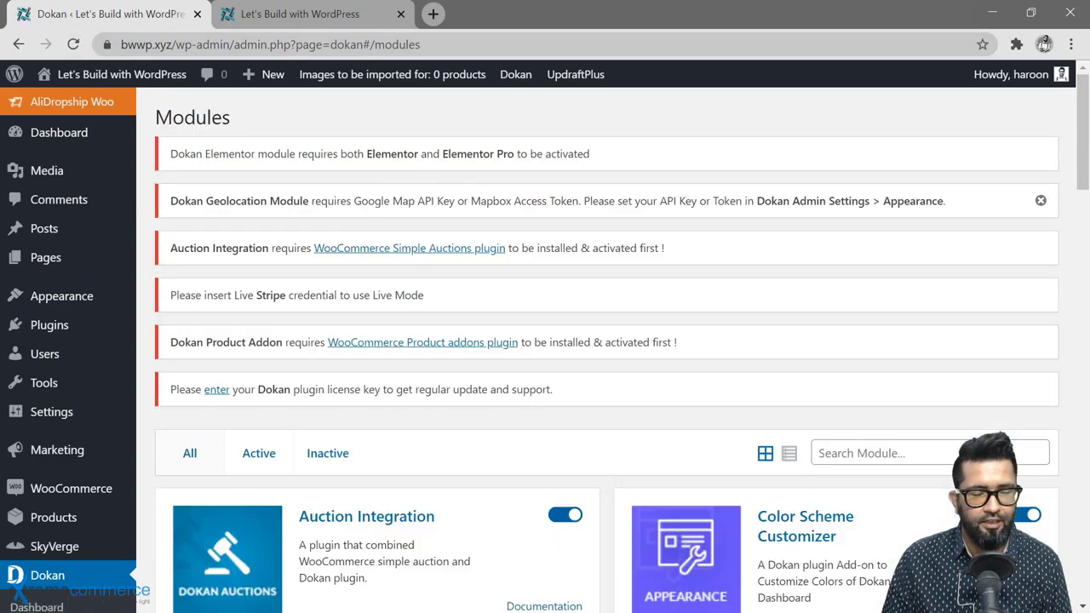
Switch to the vendor dashboard in the incognito browser window, look over its sections and open the vendor's Reviews page
key(alt+Tab)
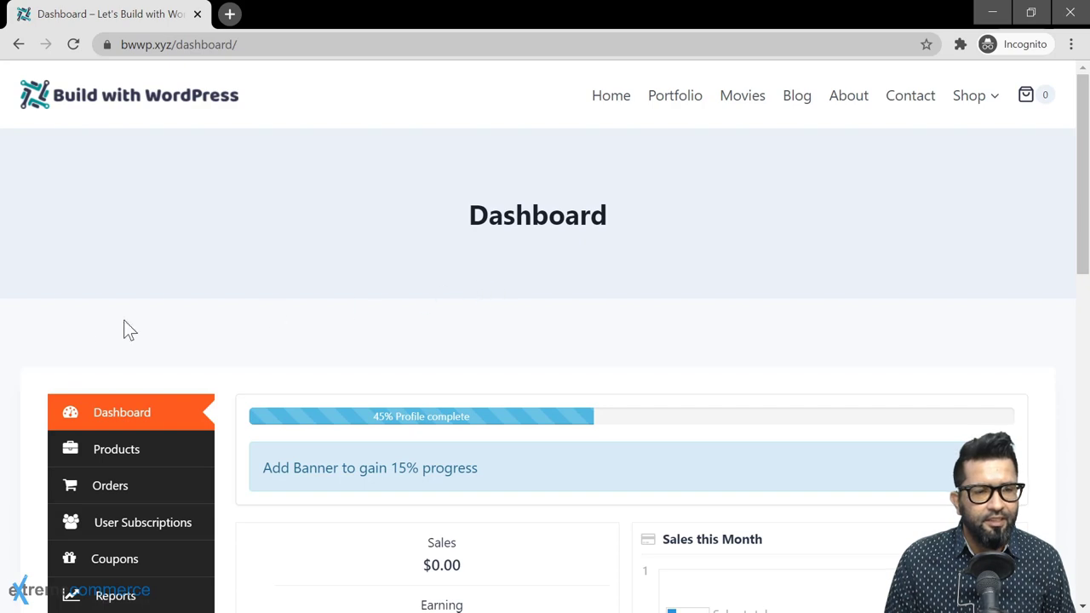
scroll(26, 358, down, 3)
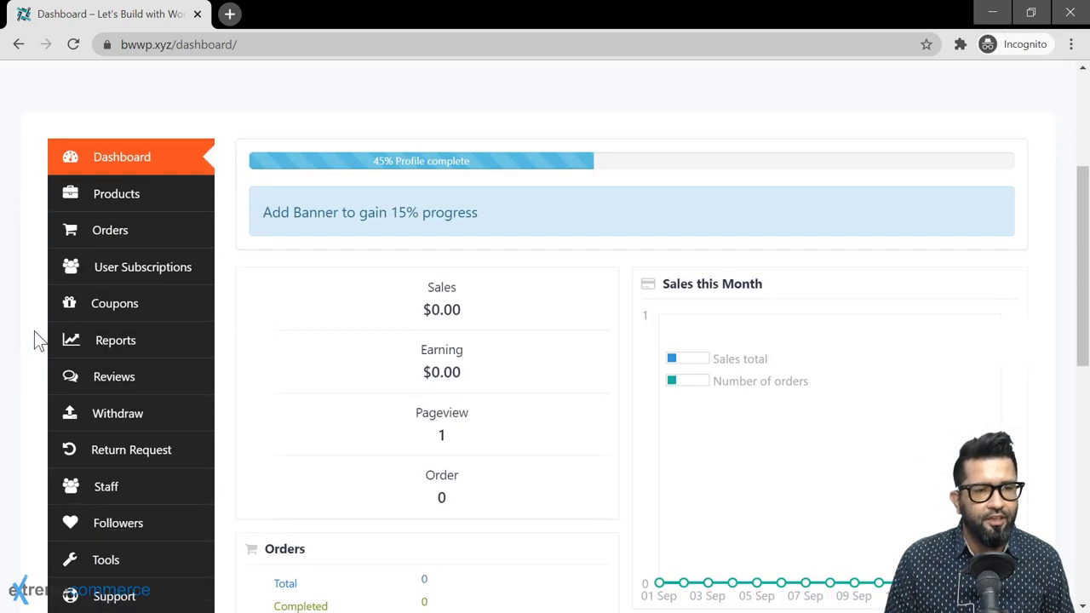
scroll(34, 316, down, 2)
scroll(34, 316, up, 1)
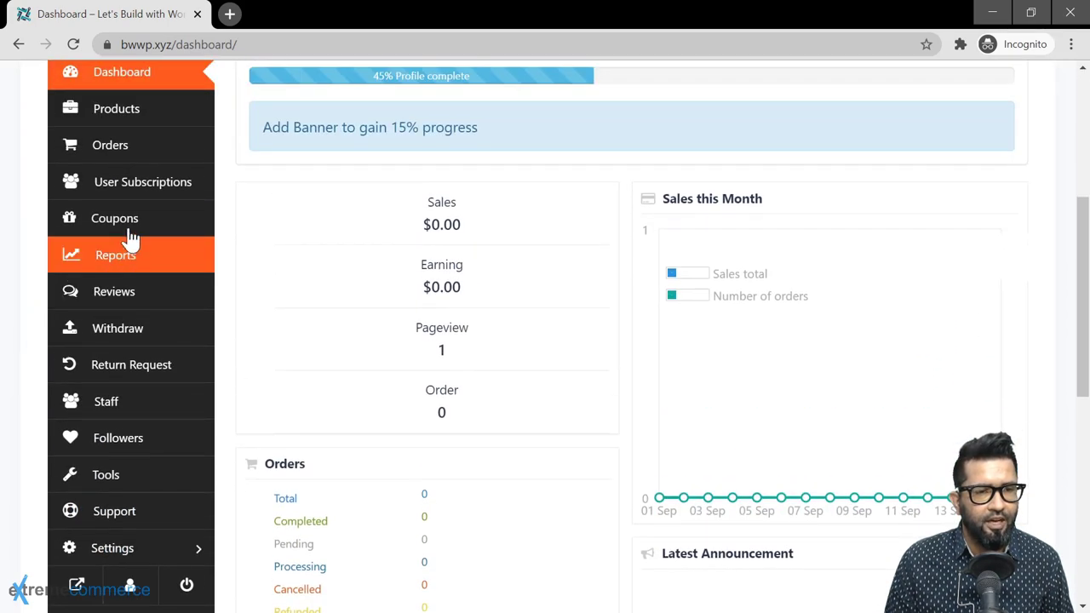
click(143, 295)
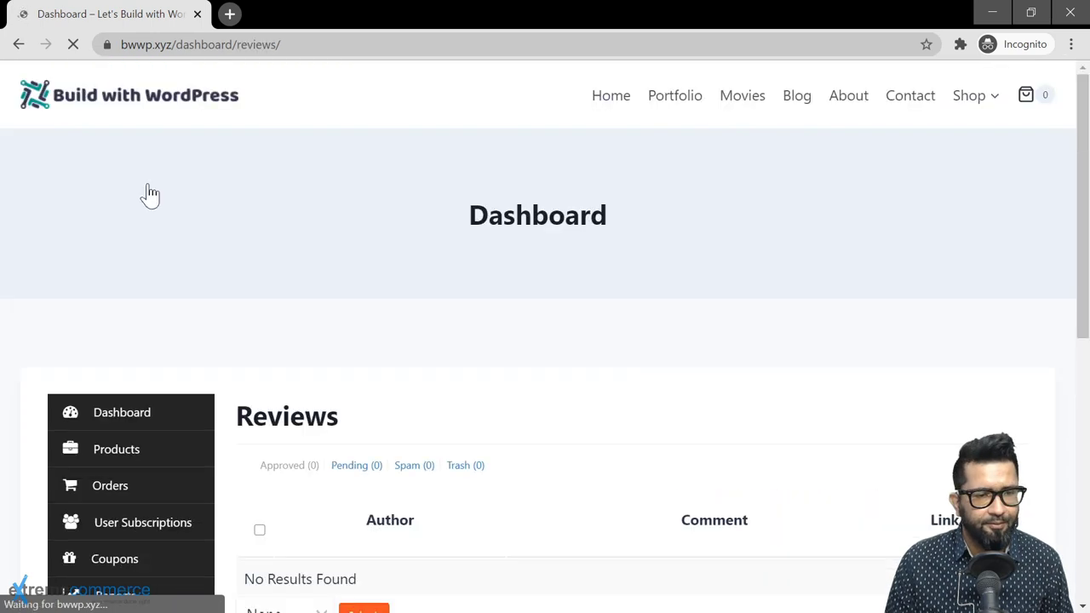
scroll(243, 359, down, 5)
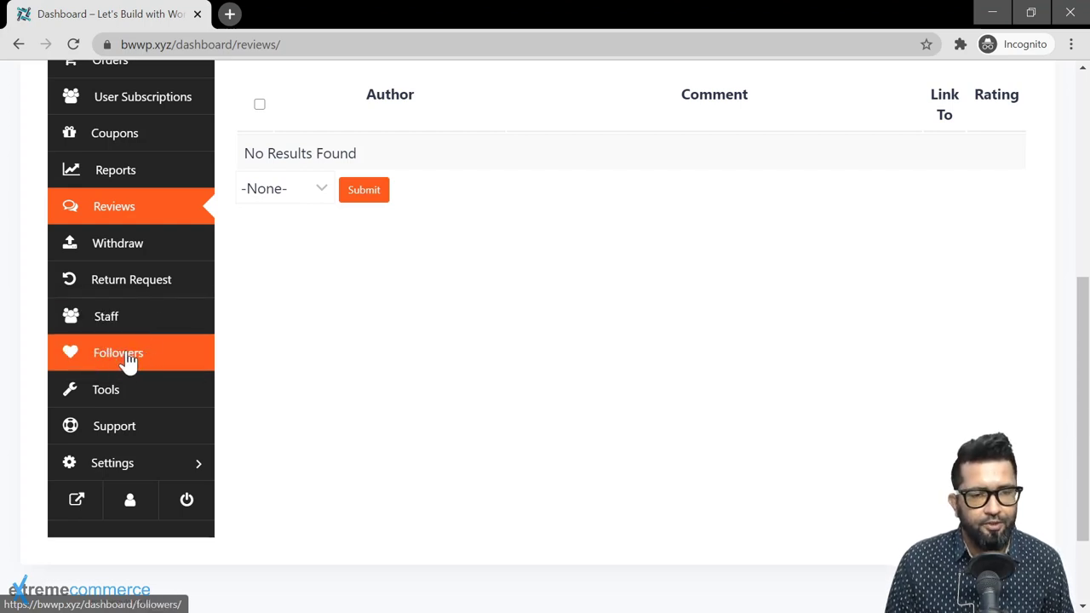
Open the vendor's product list in the vendor dashboard
scroll(128, 356, up, 2)
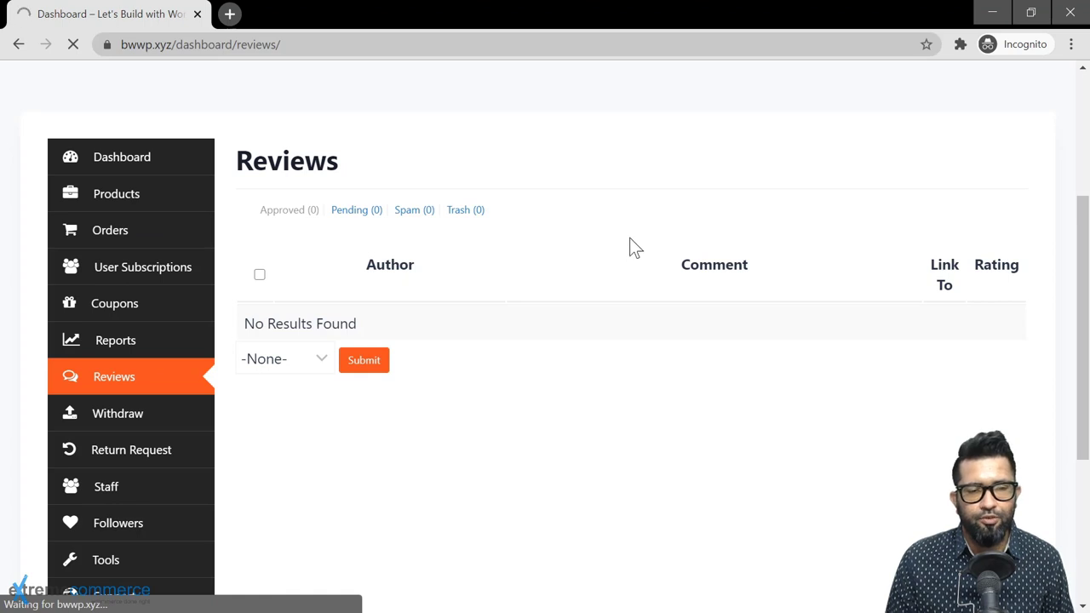
scroll(630, 371, down, 1)
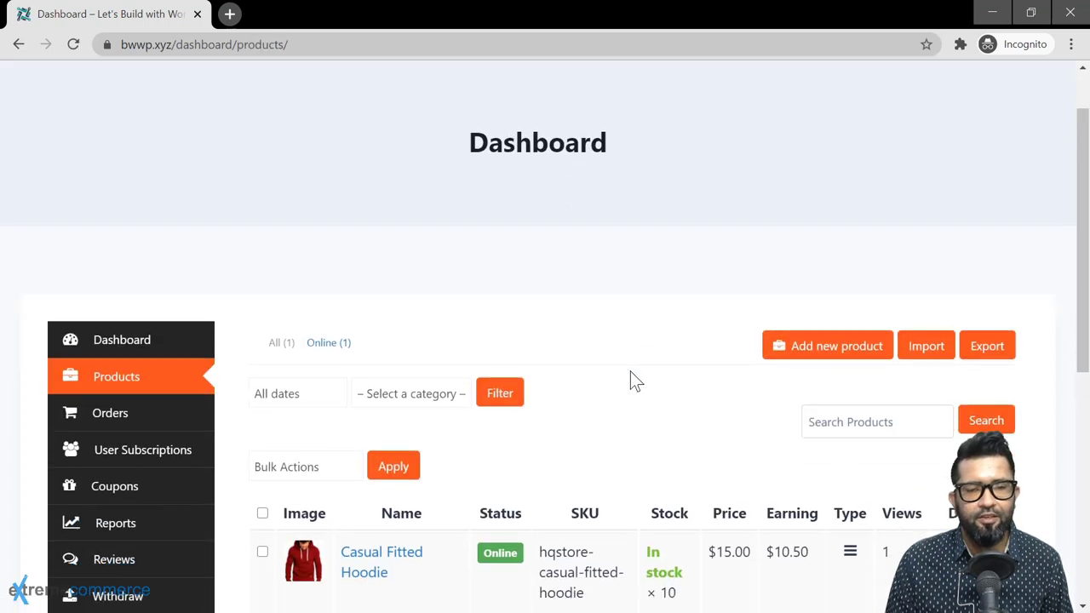
scroll(630, 381, down, 3)
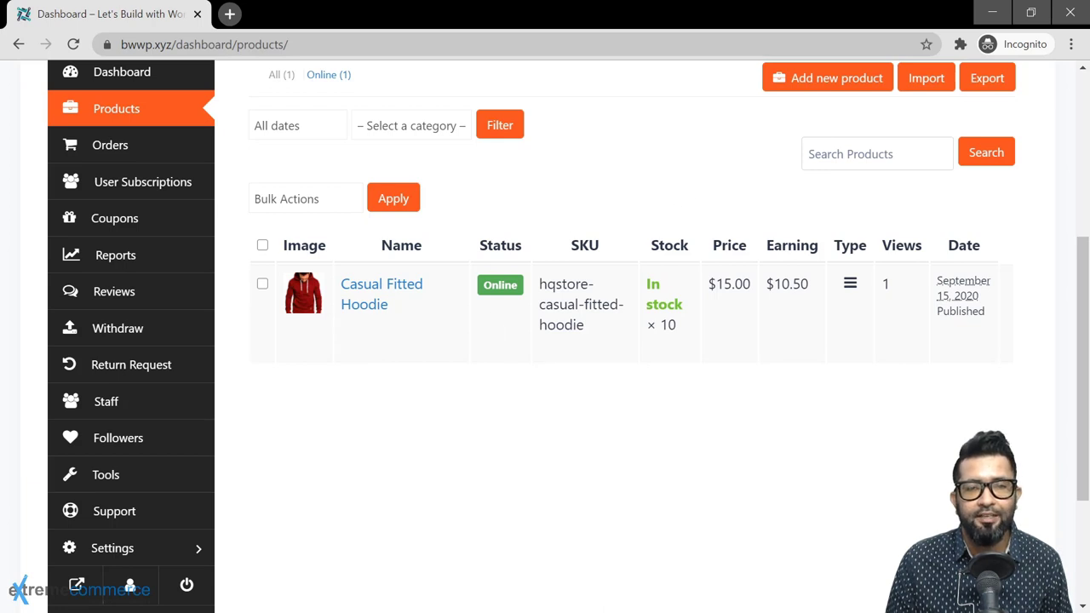
Create a product named Casual Trousers with a price of $20 in the Clothing category, then return to the product list
click(820, 87)
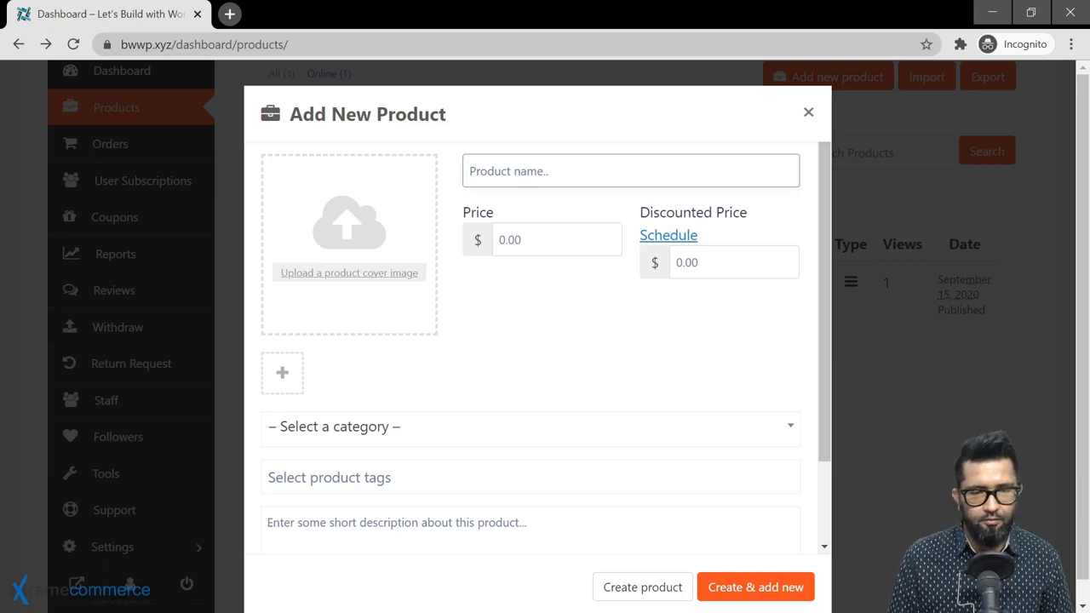
text(Casual Trousers)
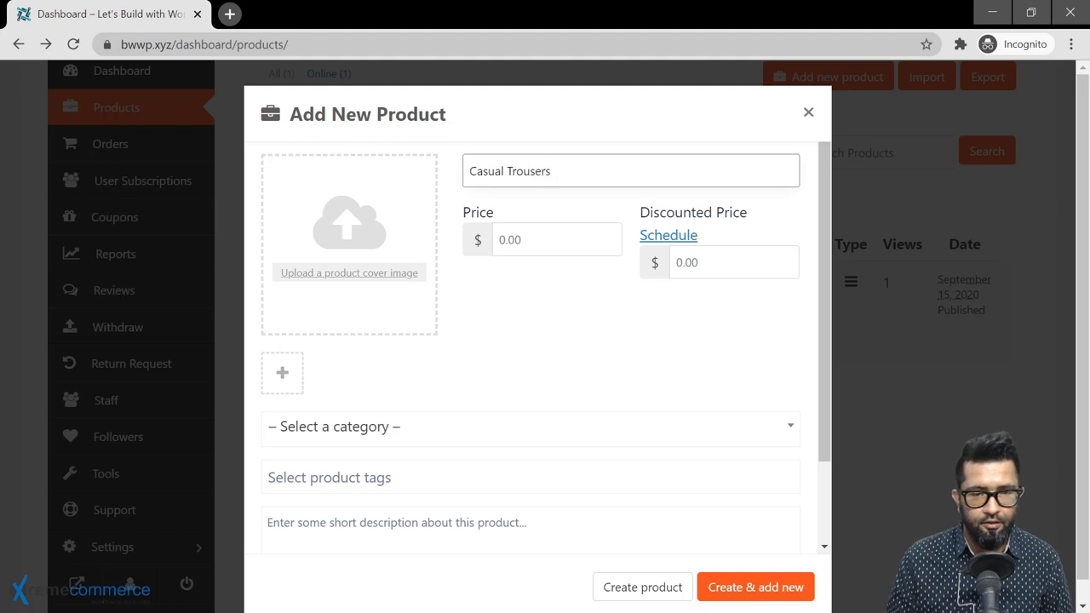
click(499, 239)
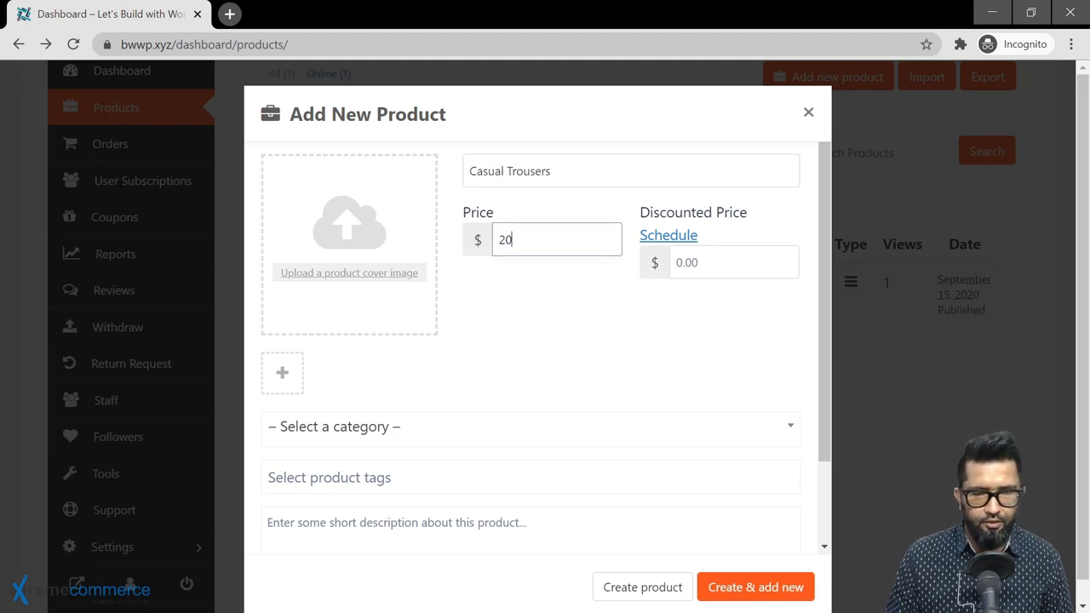
scroll(511, 417, down, 1)
click(449, 349)
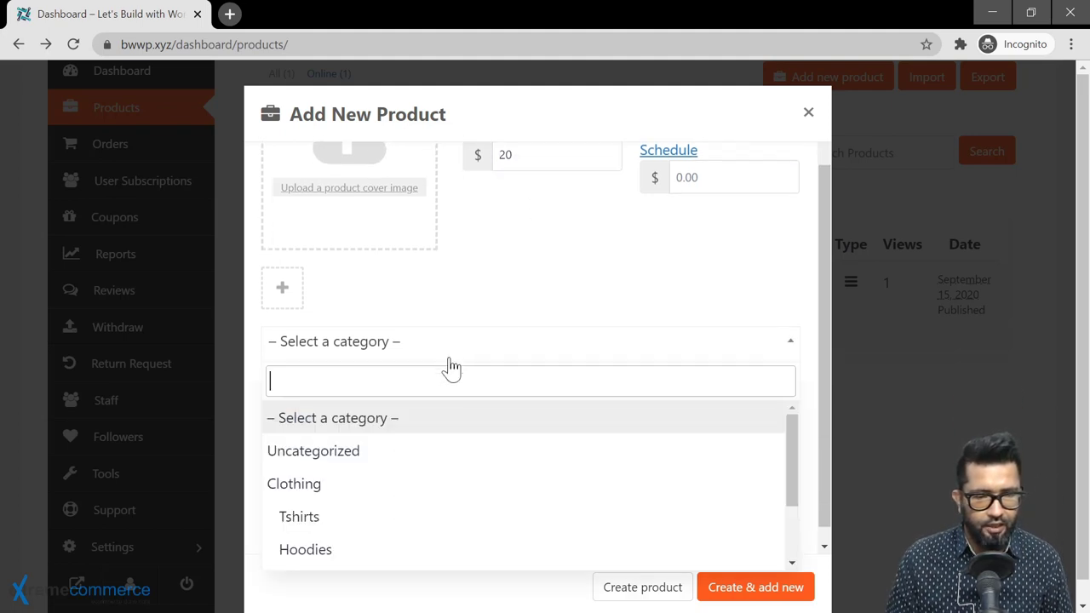
click(348, 491)
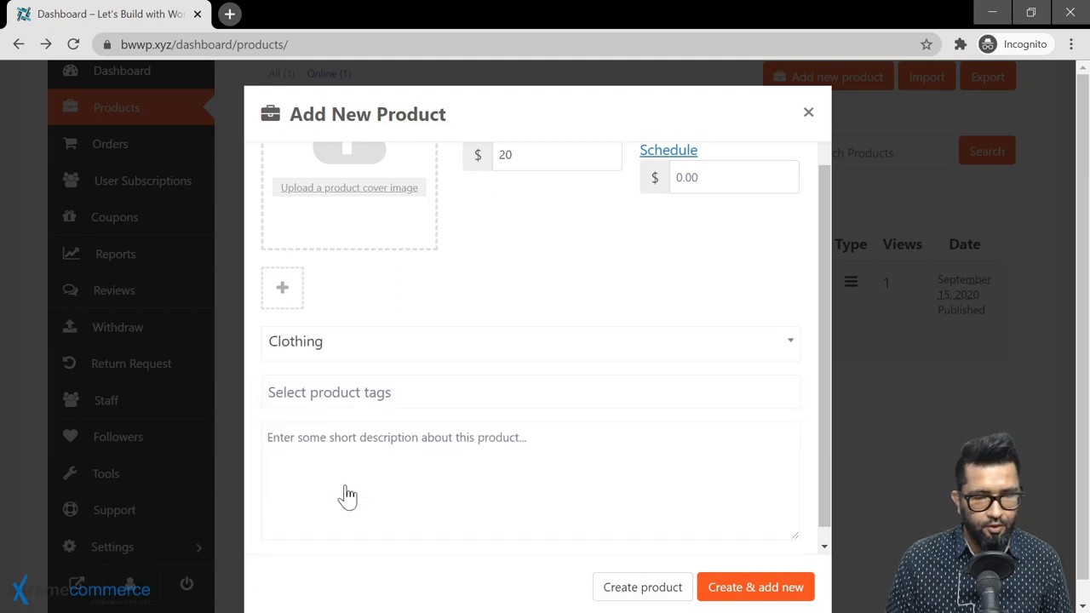
scroll(545, 341, down, 1)
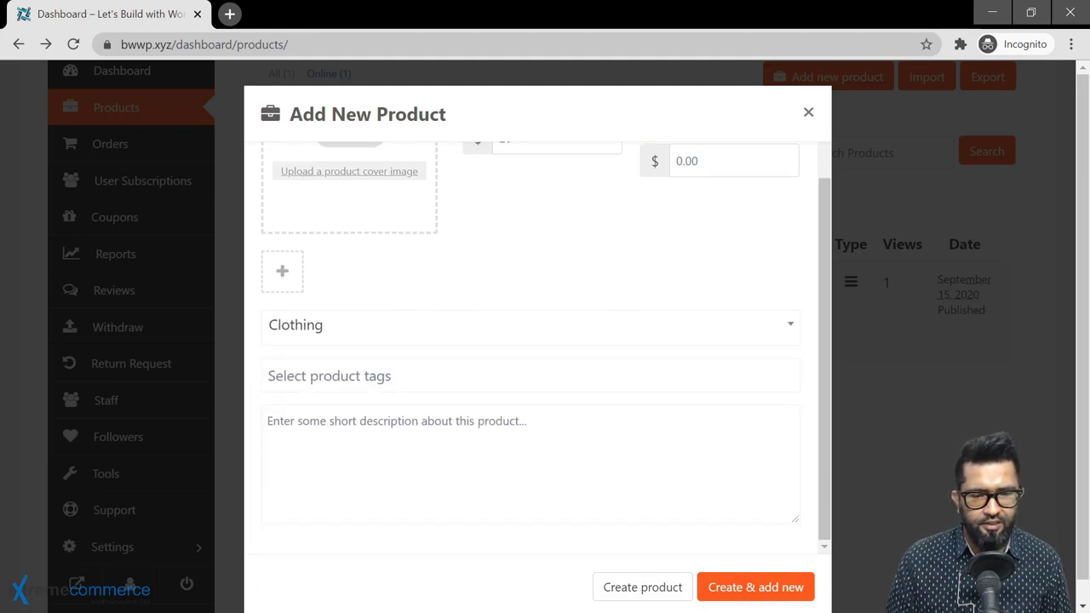
click(741, 584)
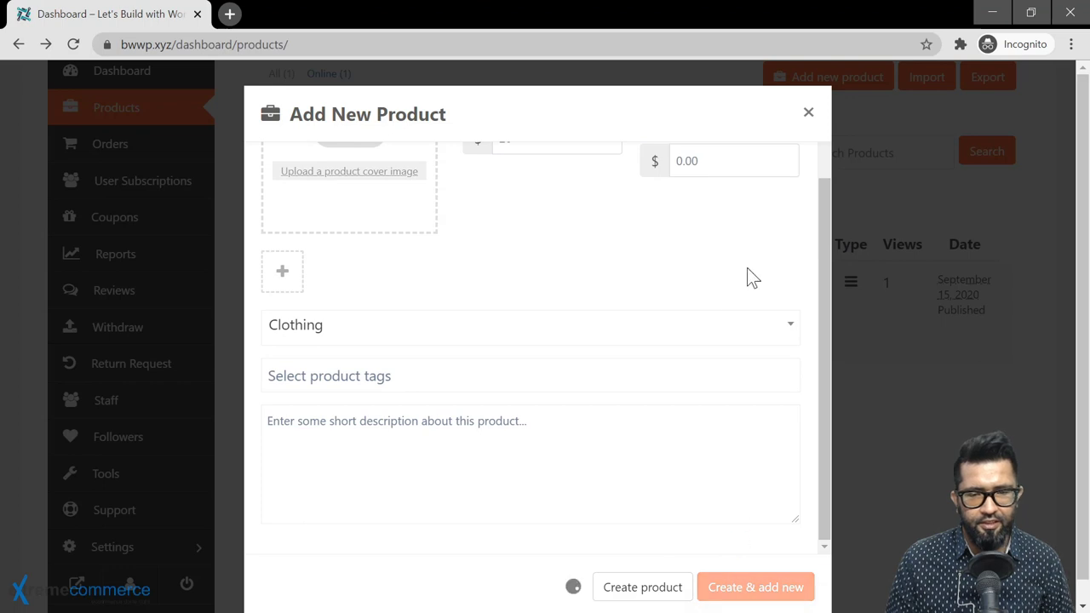
click(808, 114)
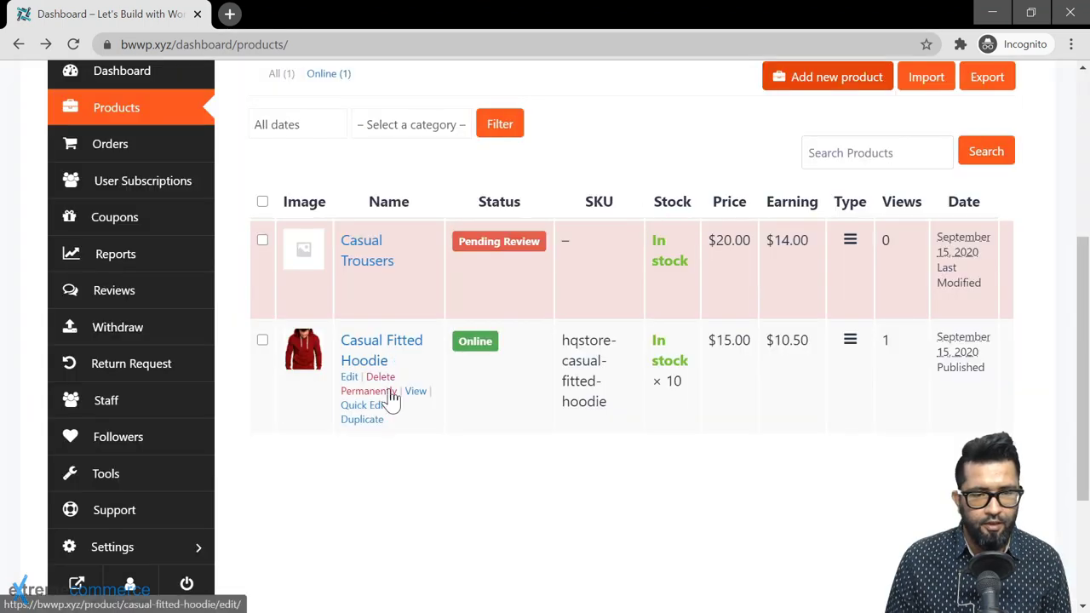
Open the Casual Trousers product for editing and check the available product types, keeping Simple
click(349, 279)
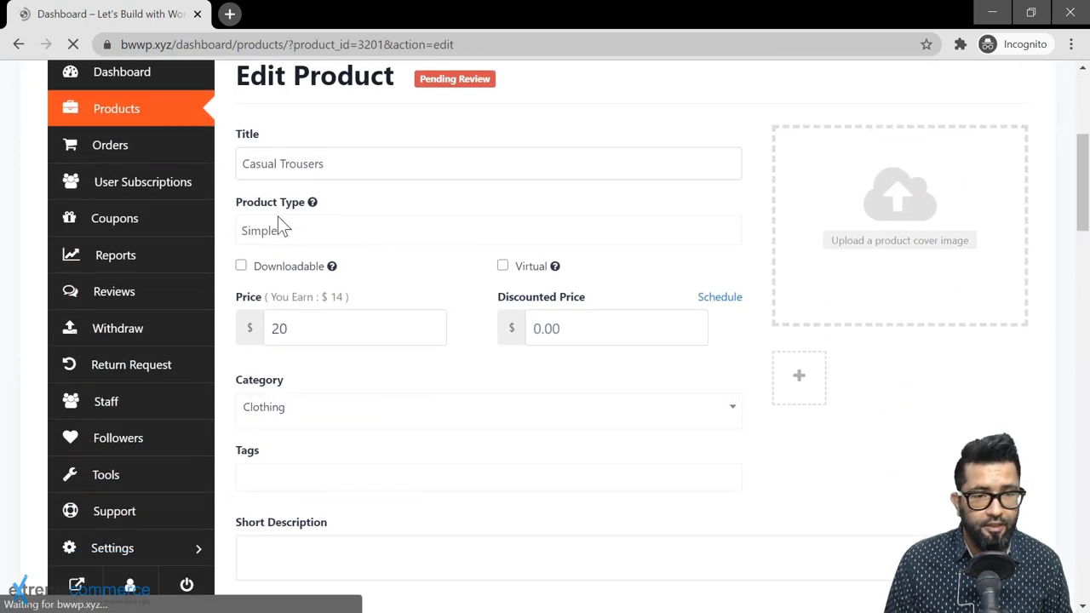
click(379, 232)
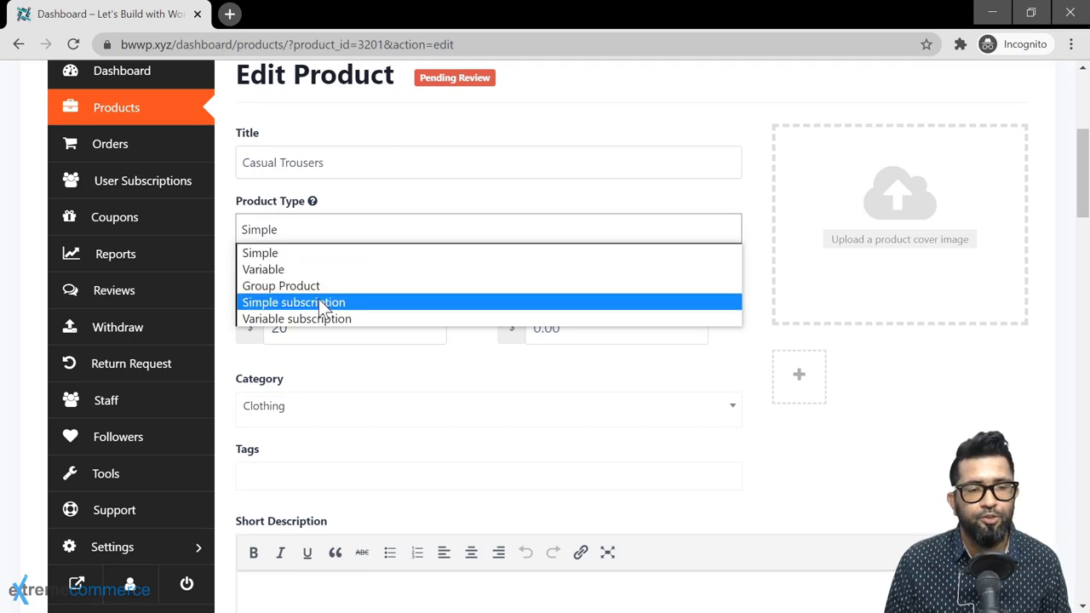
click(348, 232)
Look through the product's edit form, including the inventory, shipping and tax, linked products, attribute, RMA, wholesale and other options
scroll(401, 351, down, 3)
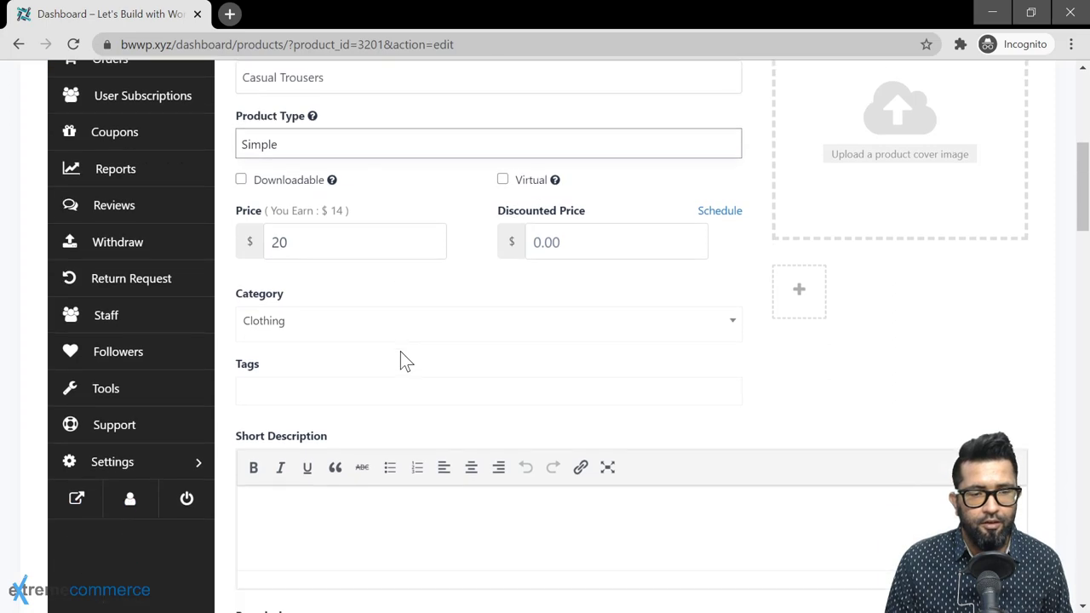
scroll(400, 351, down, 6)
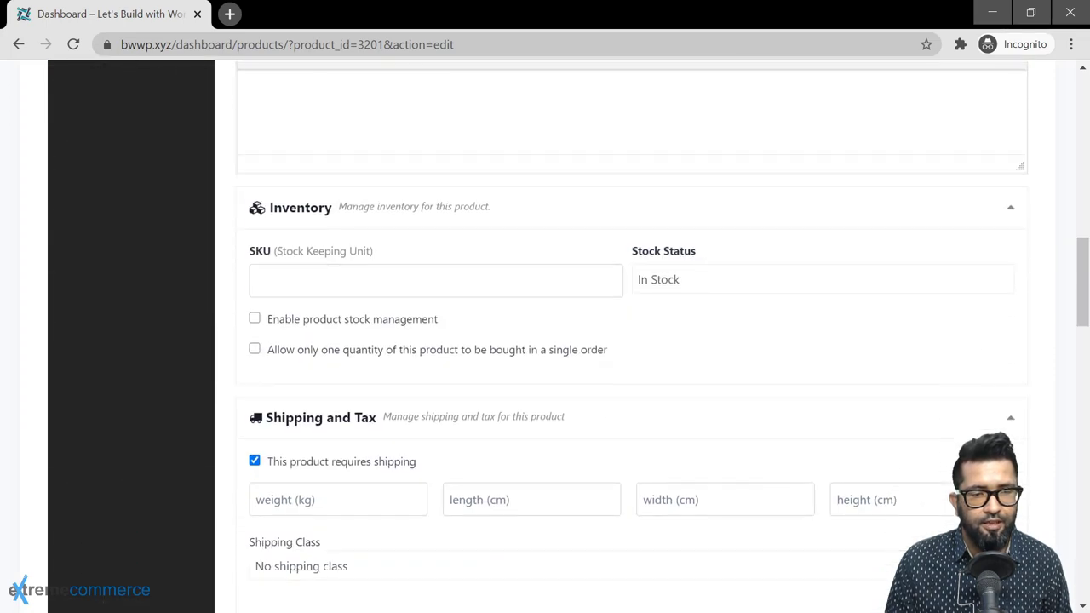
scroll(403, 362, down, 4)
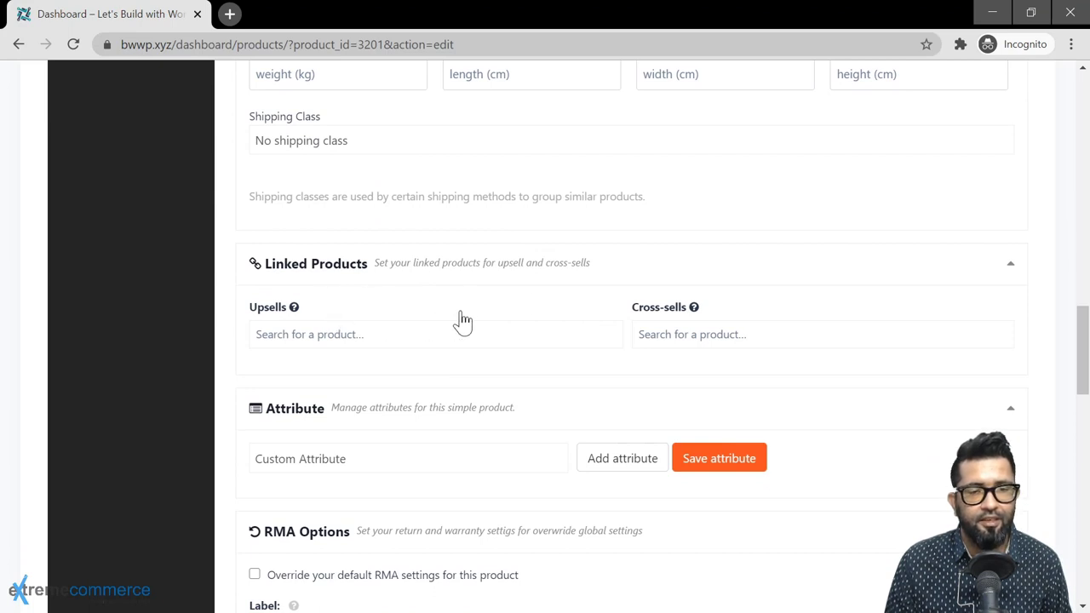
scroll(519, 365, down, 3)
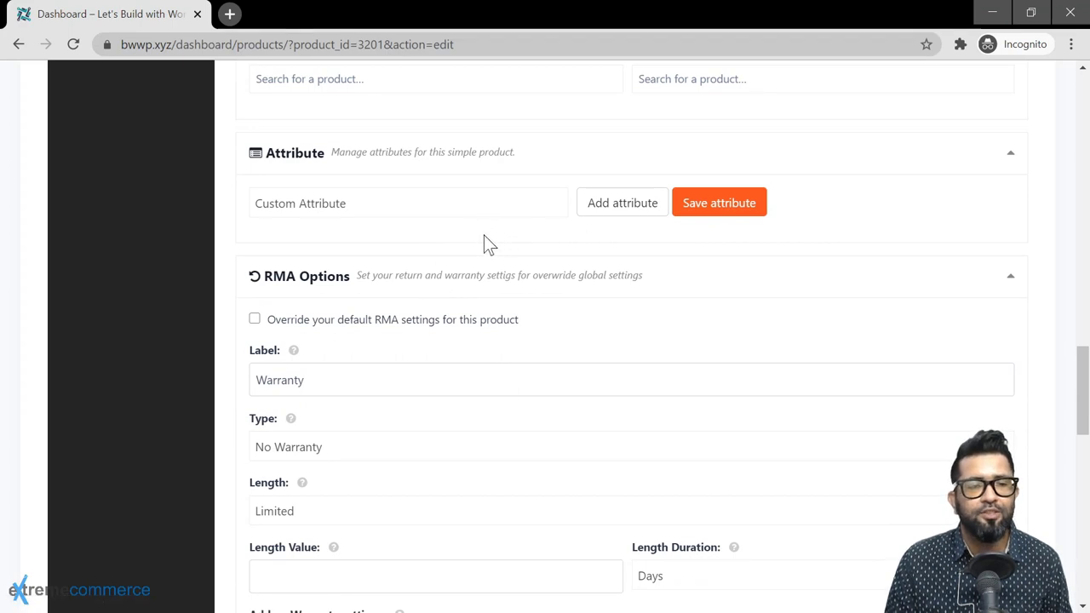
scroll(480, 243, down, 2)
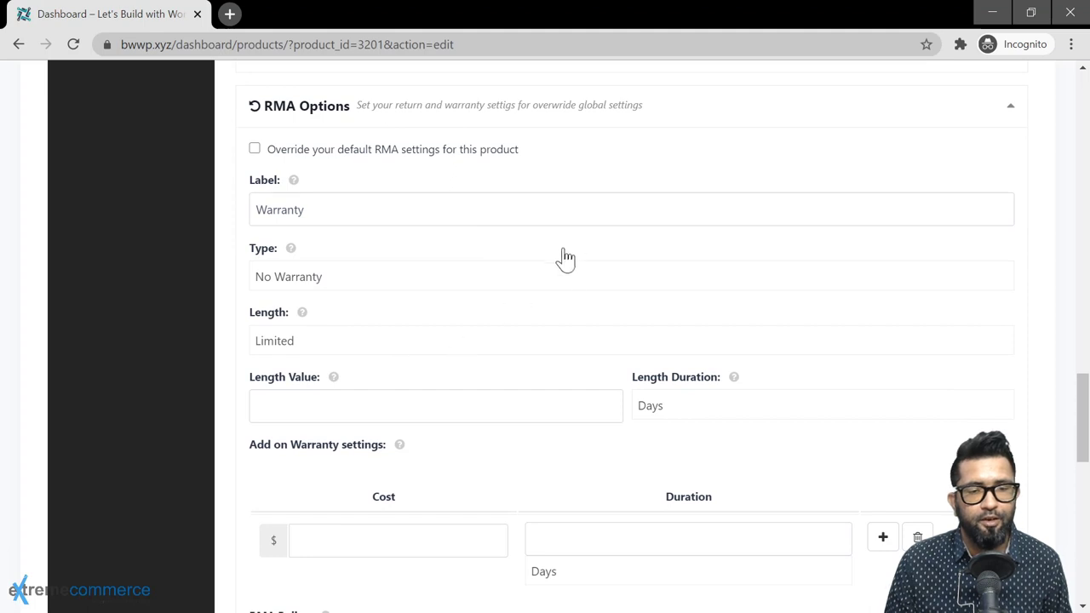
scroll(554, 307, down, 6)
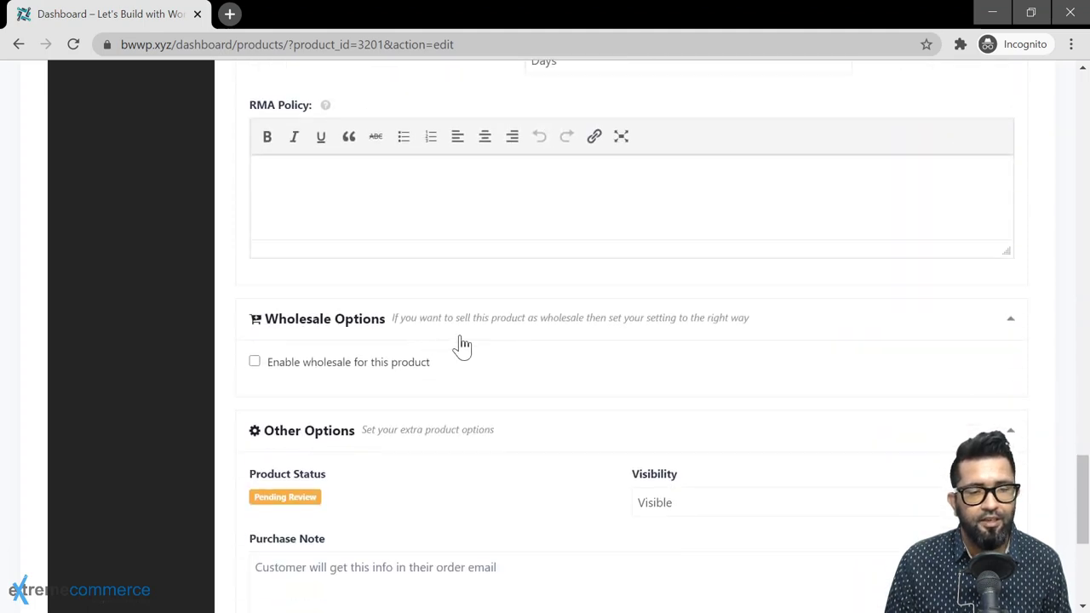
scroll(461, 345, down, 3)
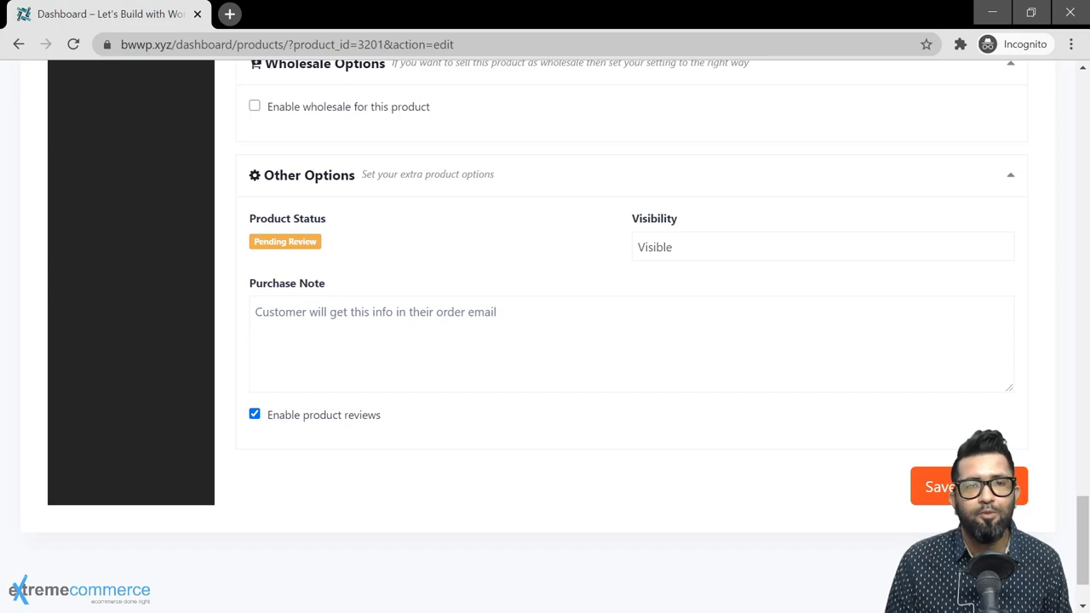
scroll(518, 383, up, 20)
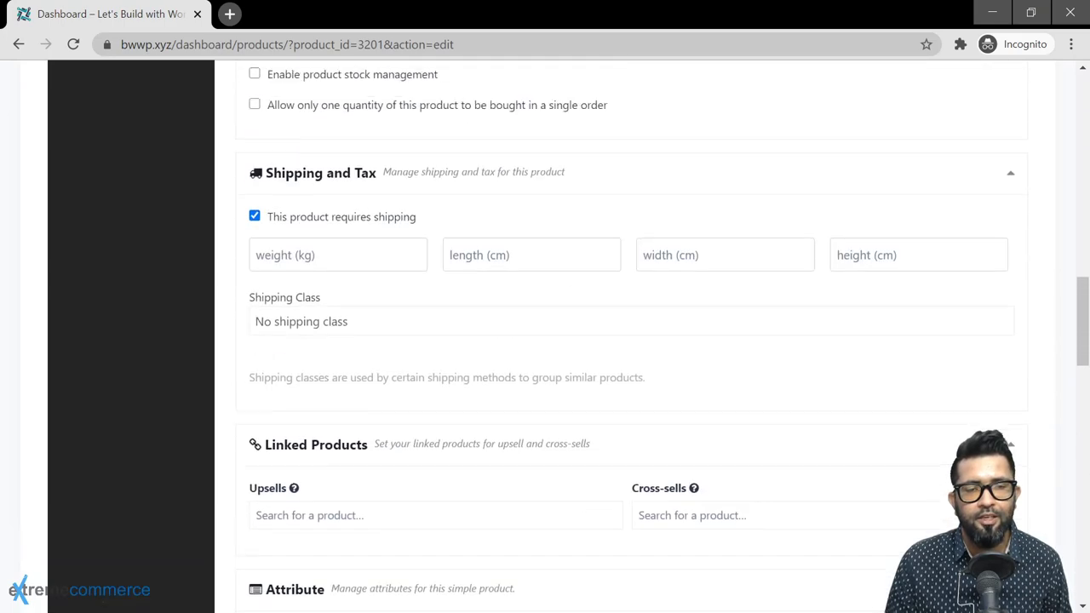
scroll(545, 340, up, 5)
scroll(514, 349, up, 7)
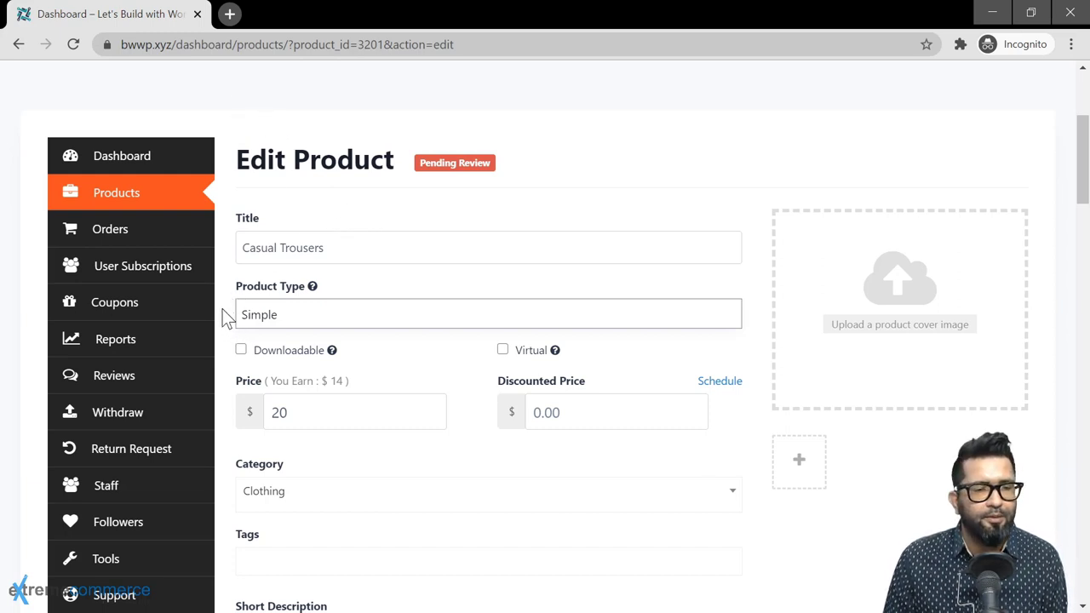
scroll(221, 305, down, 6)
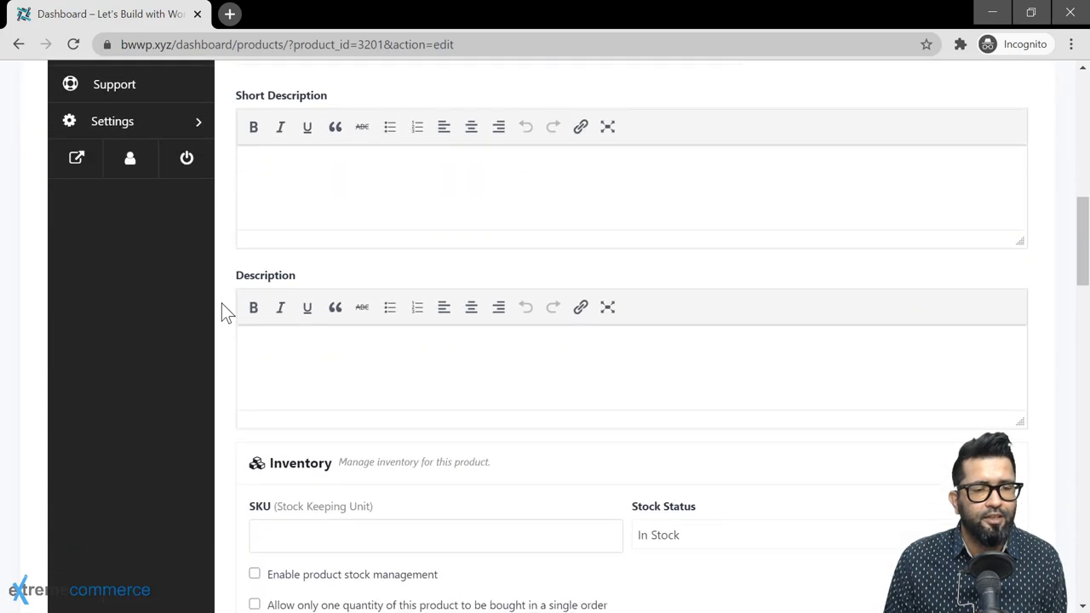
scroll(221, 305, up, 4)
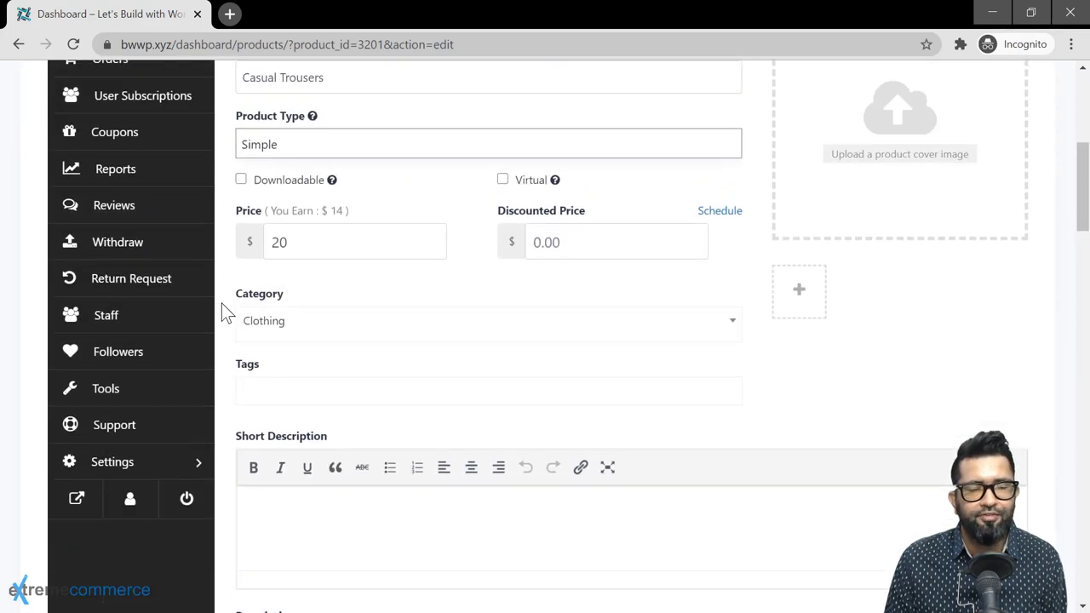